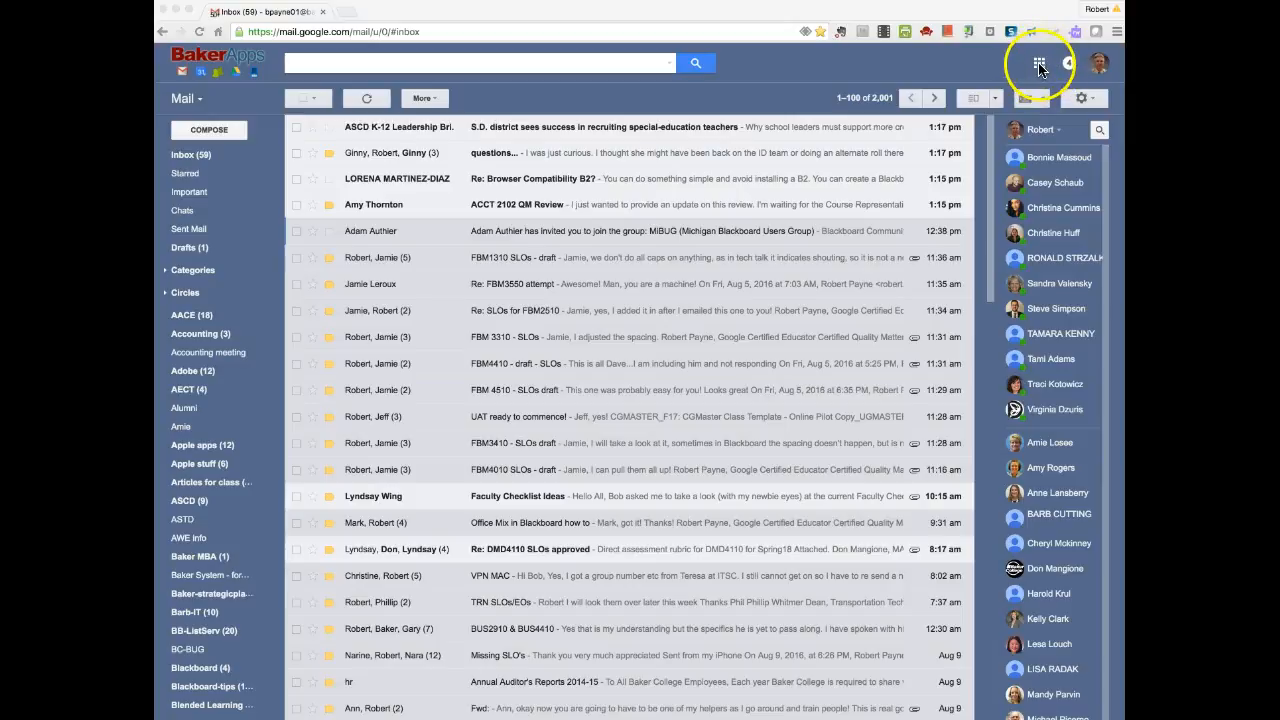
# Open Google Sites from Gmail's Google apps launcher.
pyautogui.click(1040, 66)
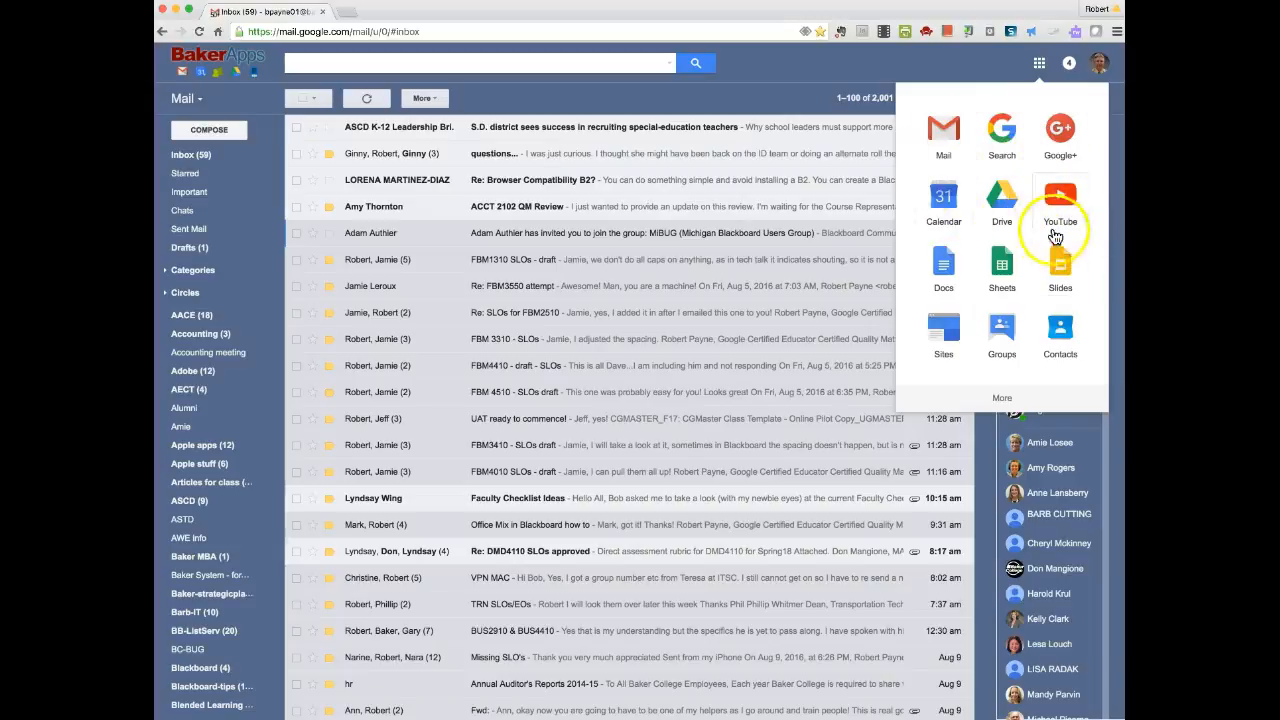
pyautogui.click(941, 328)
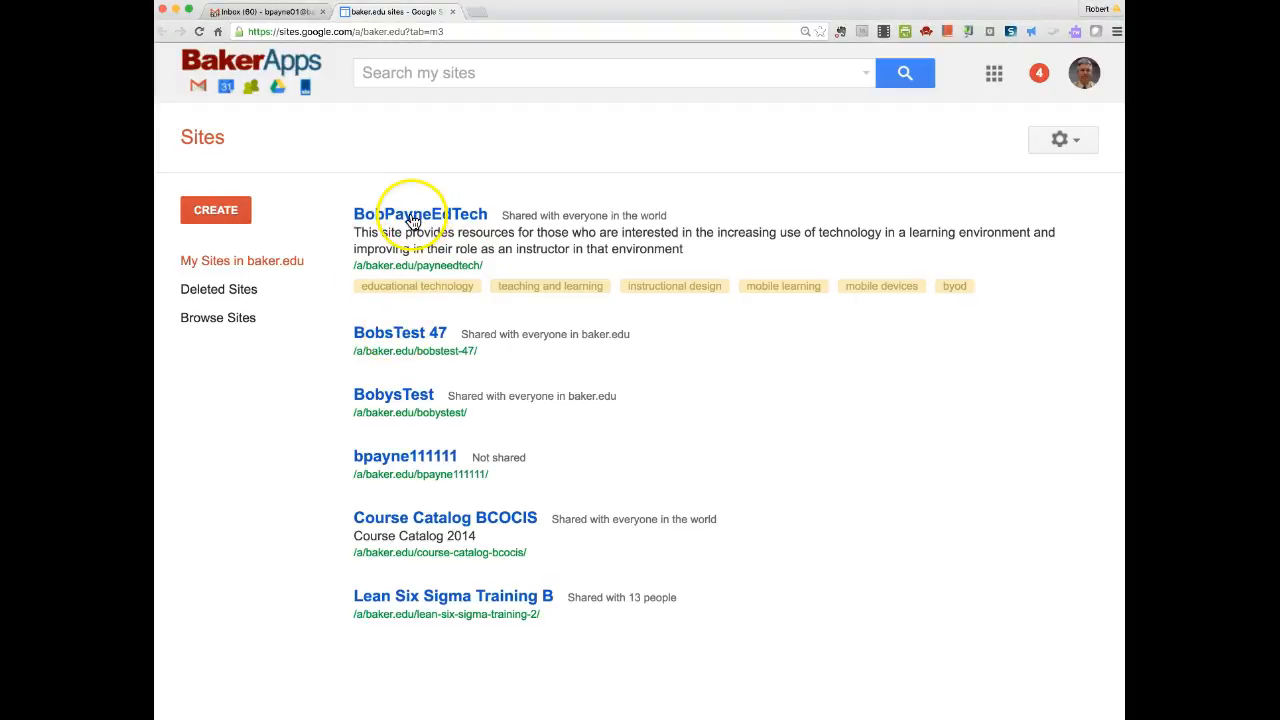
# Open the BobPayneEdTech site and scroll through its home page's calendar, map and survey.
pyautogui.click(412, 220)
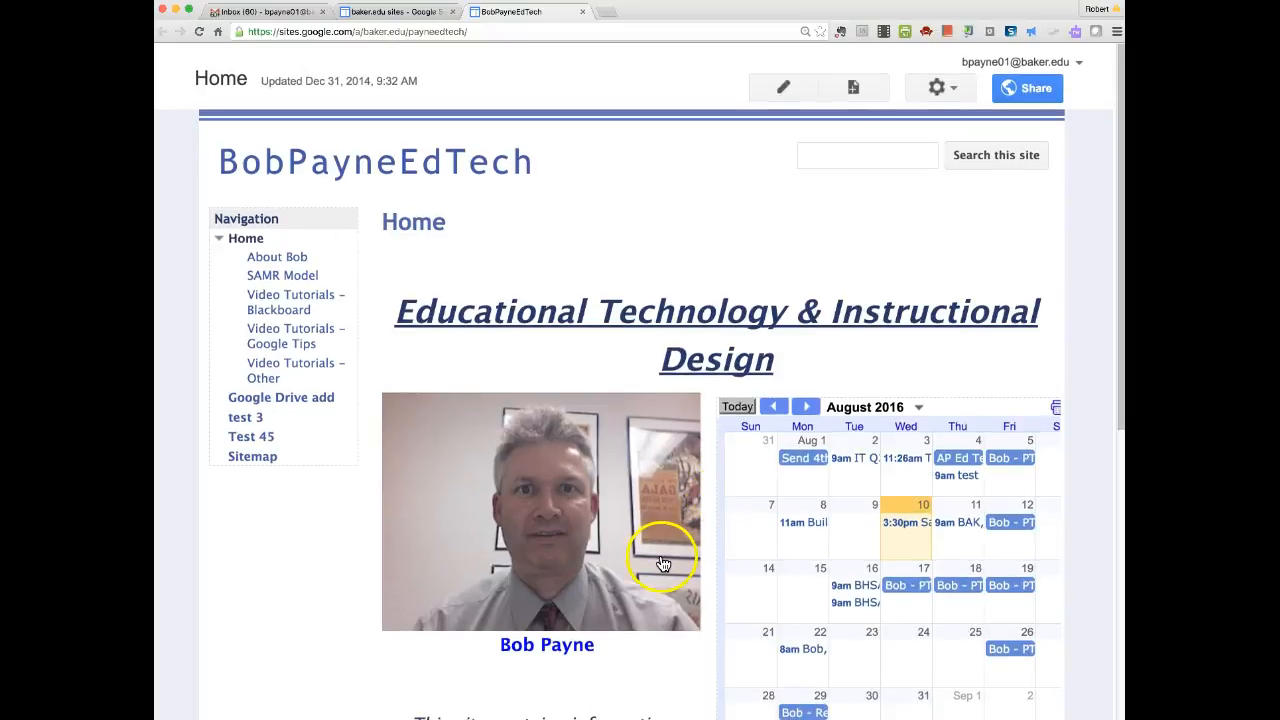
pyautogui.scroll(-2, 663, 565)
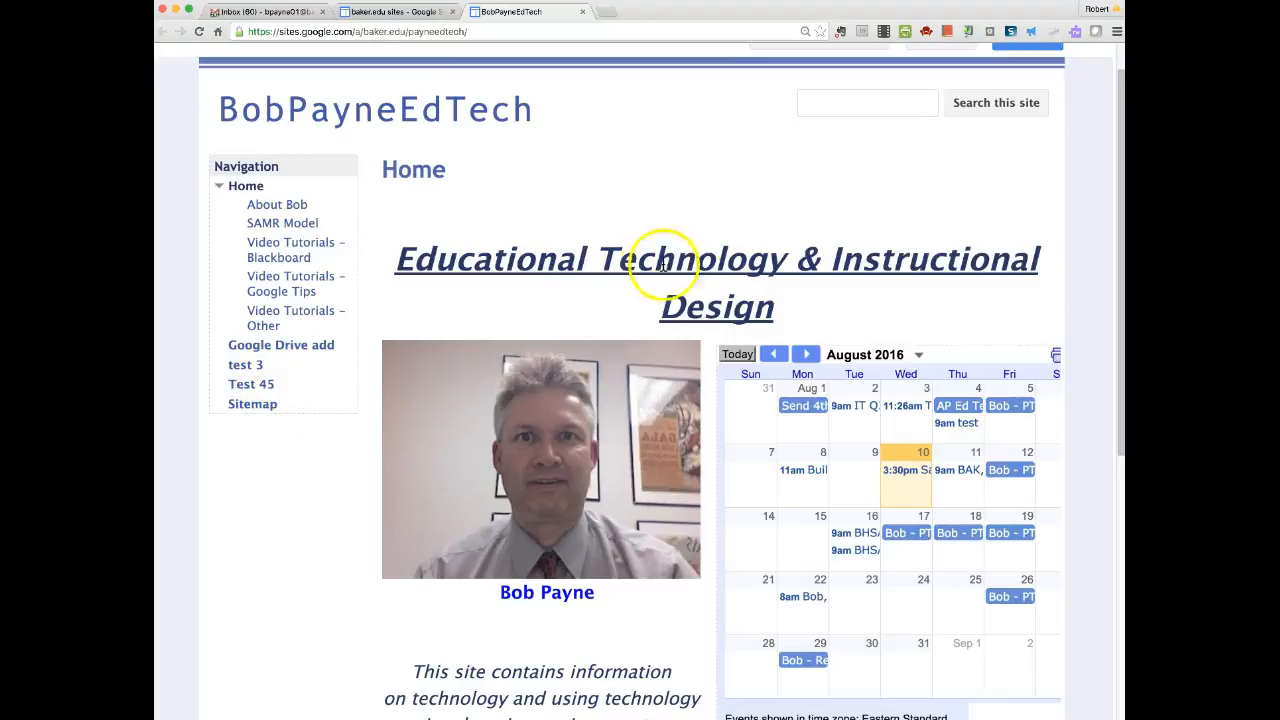
pyautogui.scroll(1, 600, 420)
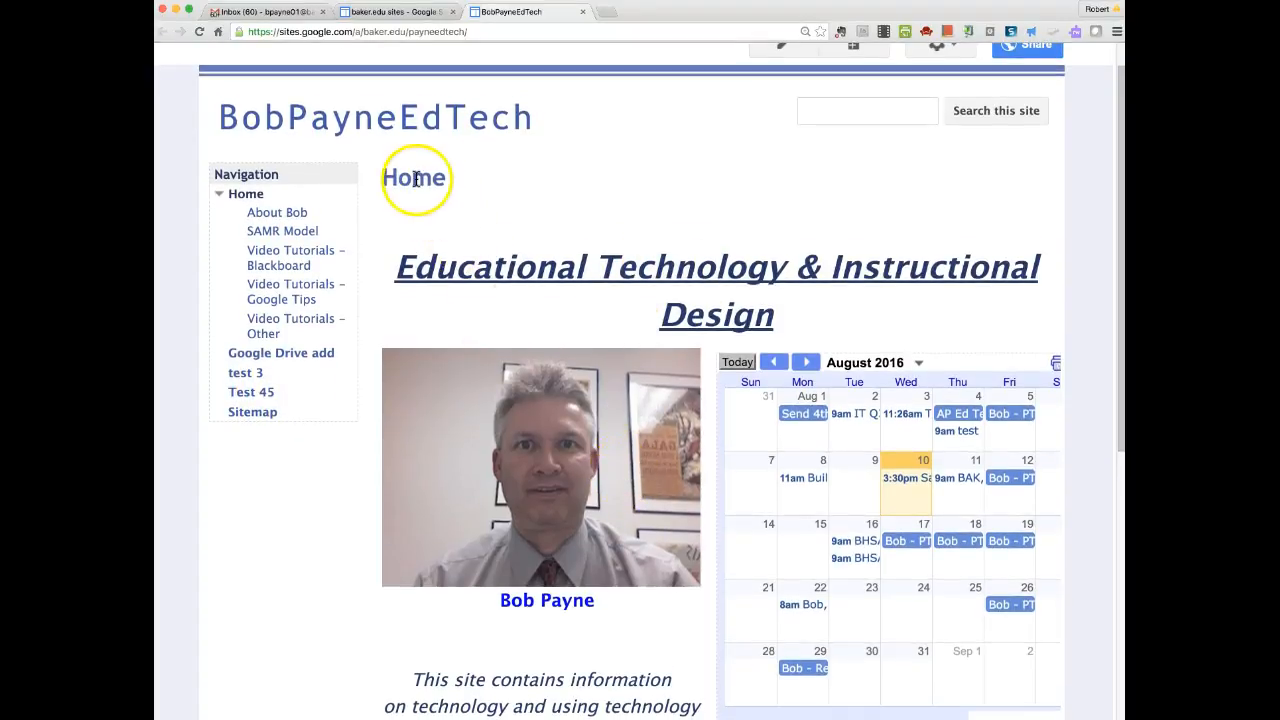
pyautogui.scroll(-3, 700, 560)
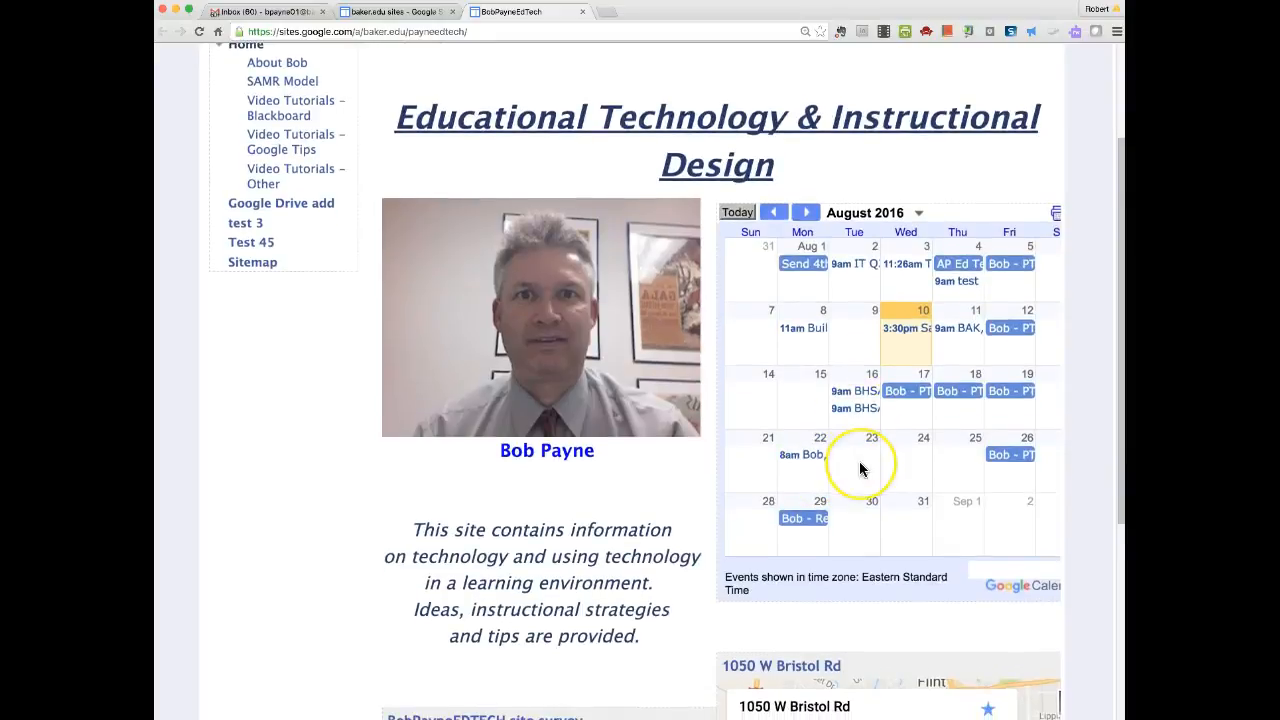
pyautogui.scroll(-5, 860, 466)
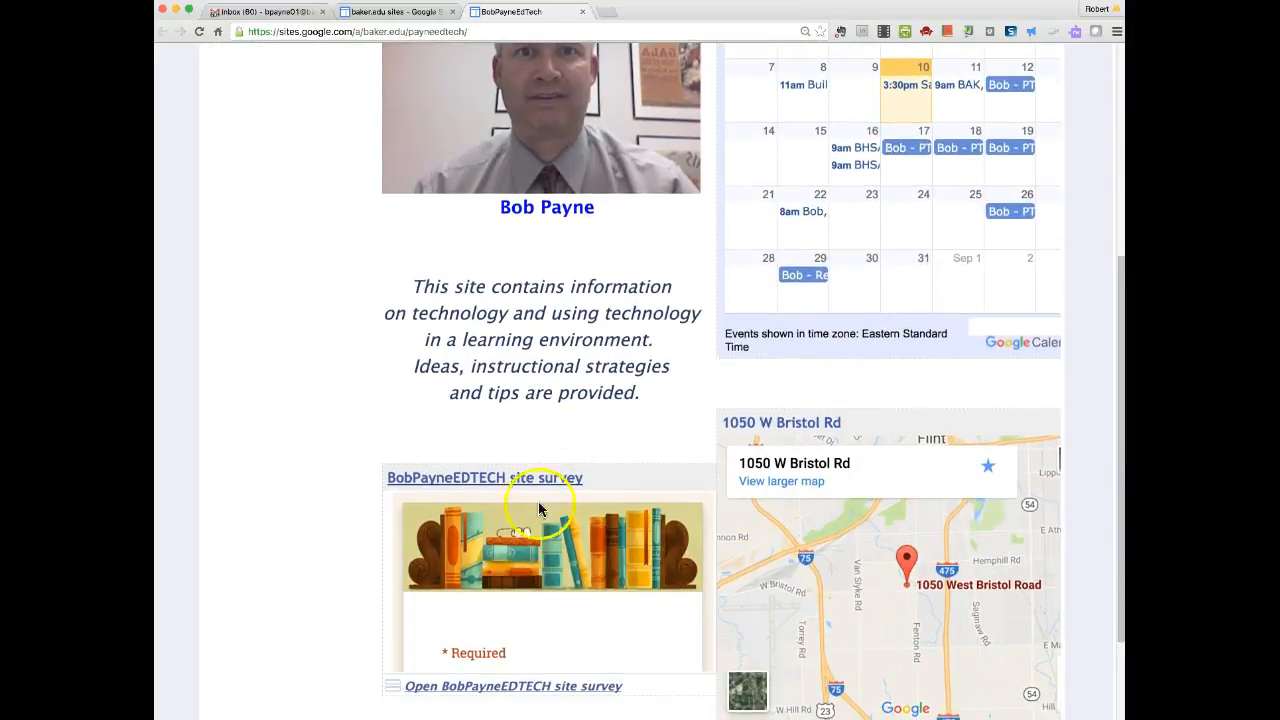
pyautogui.scroll(-5, 555, 544)
pyautogui.scroll(2, 555, 544)
pyautogui.scroll(4, 555, 544)
pyautogui.scroll(-2, 940, 608)
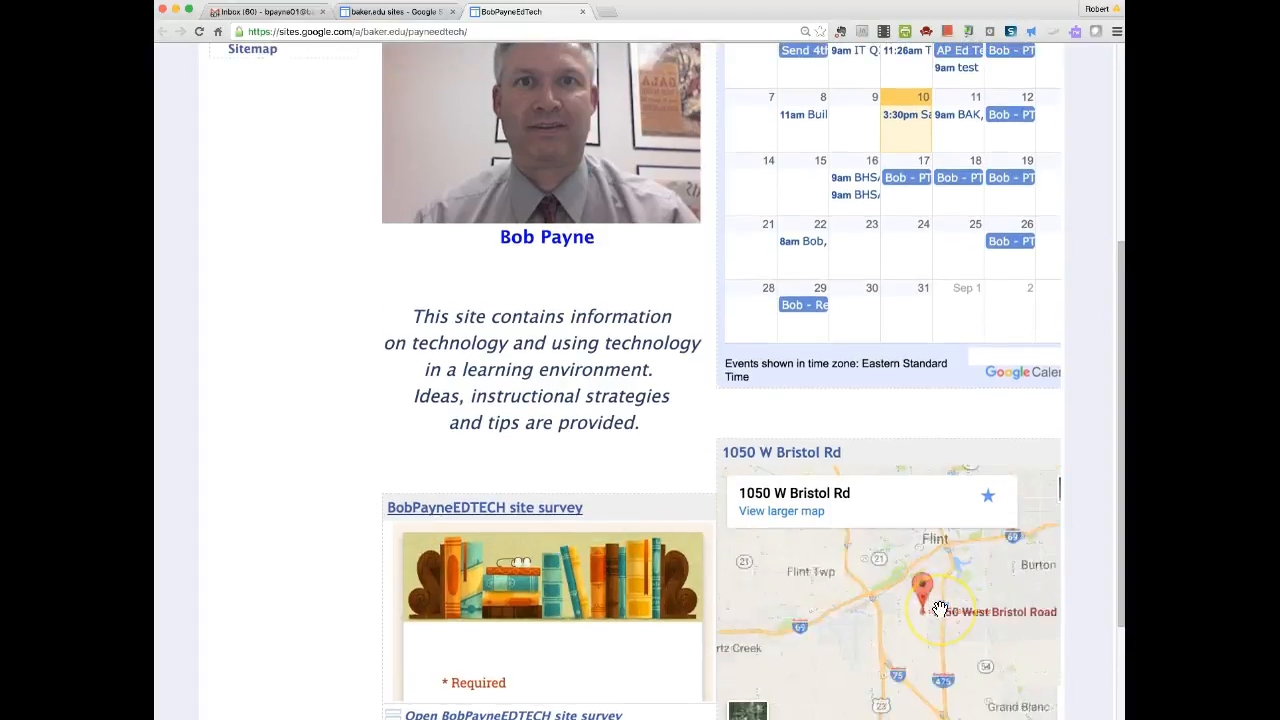
pyautogui.scroll(2, 940, 608)
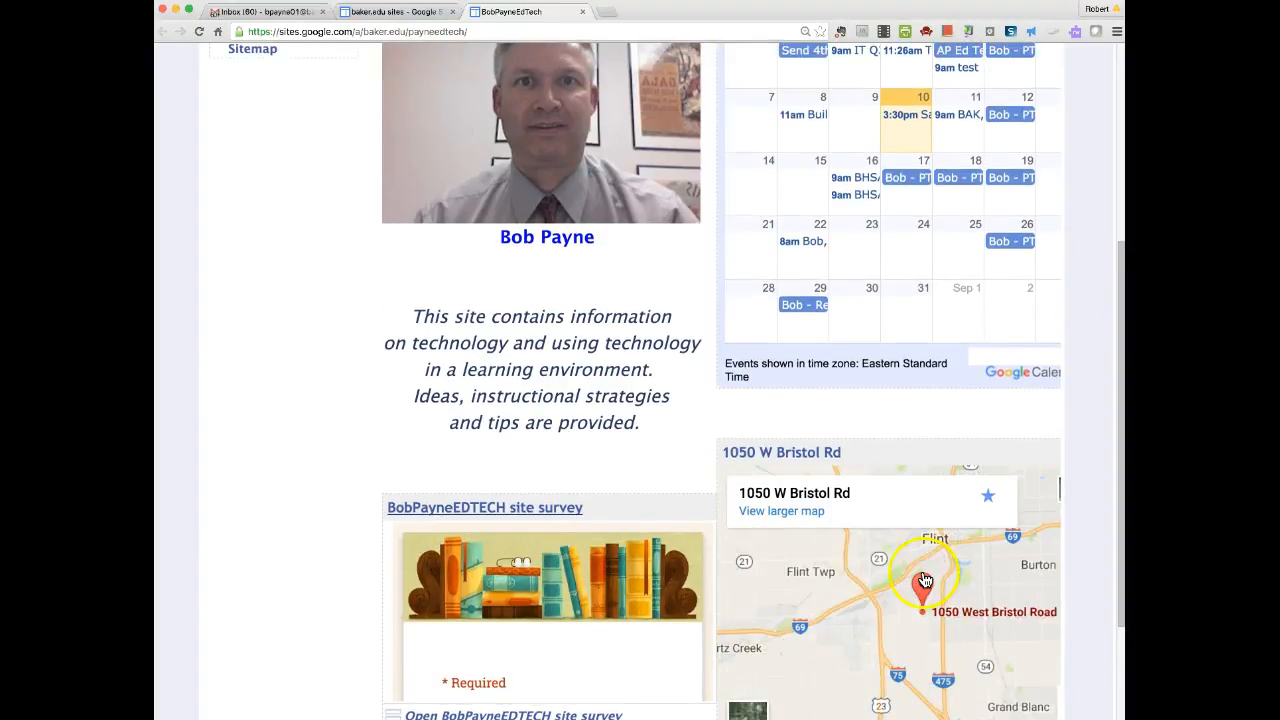
pyautogui.scroll(8, 333, 298)
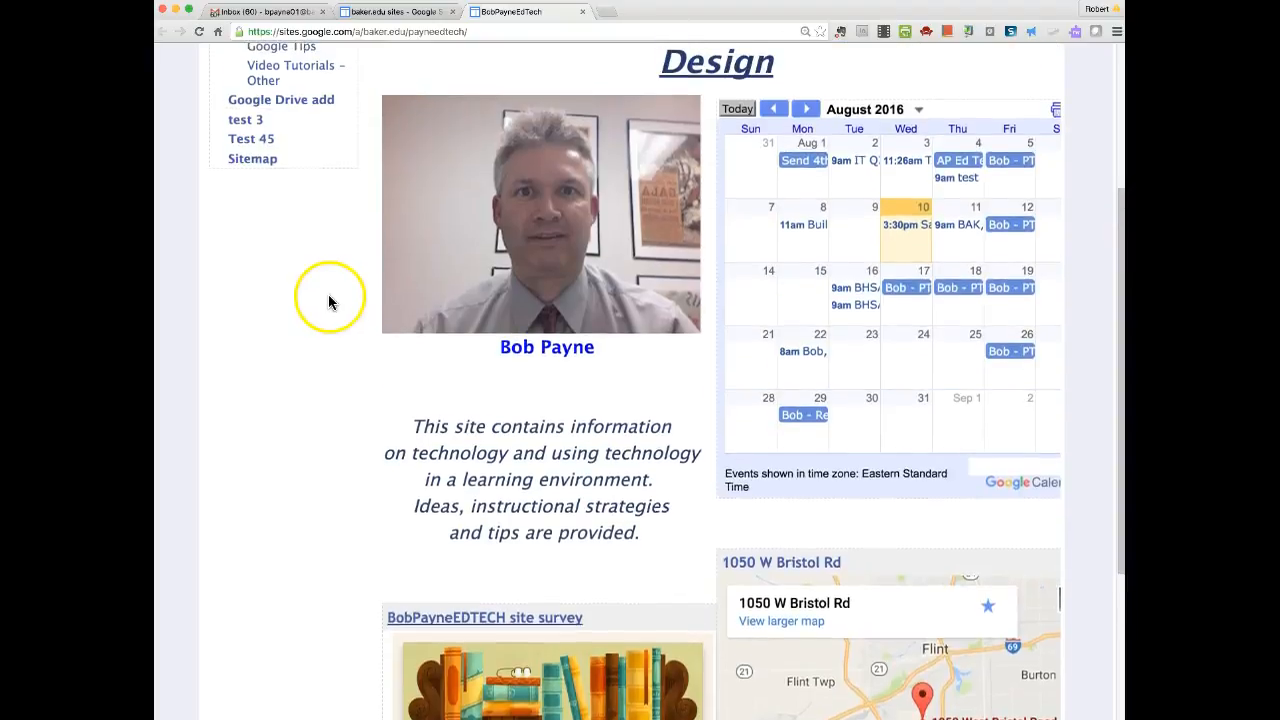
pyautogui.scroll(1, 329, 300)
# Close the BobPayneEdTech tab, browse sites in the education category, then start a new site.
pyautogui.click(582, 11)
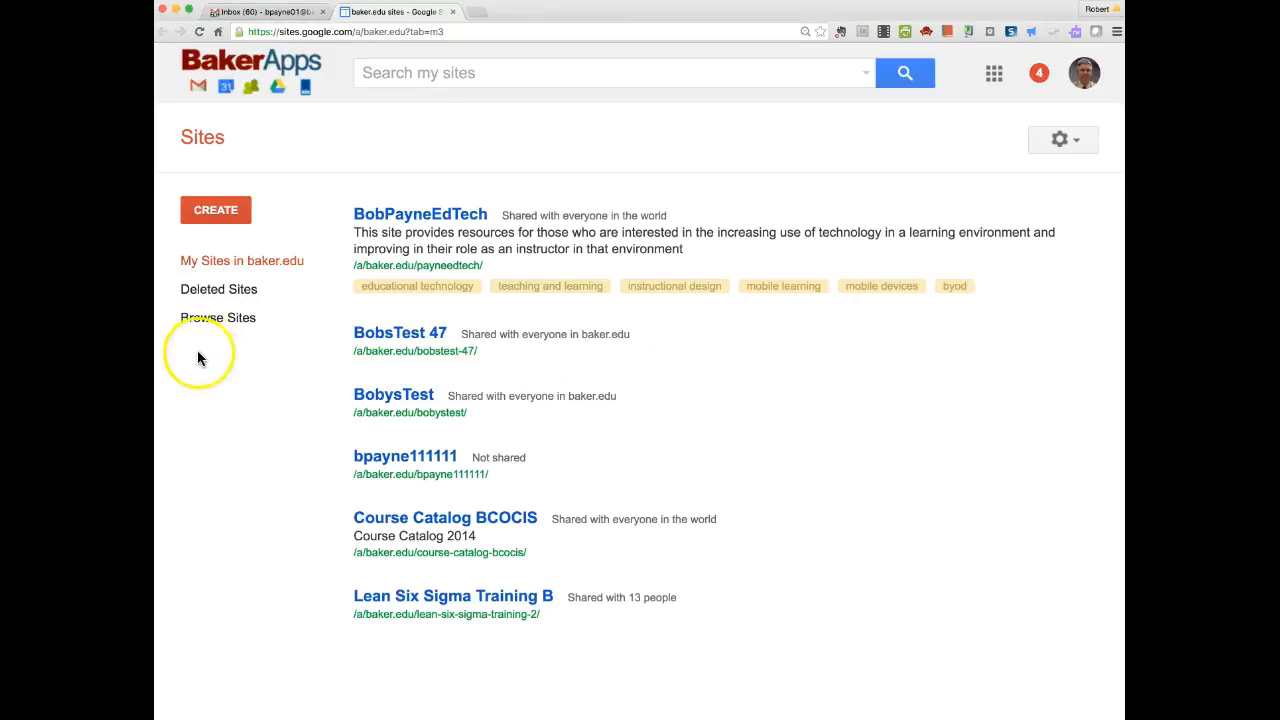
pyautogui.click(214, 320)
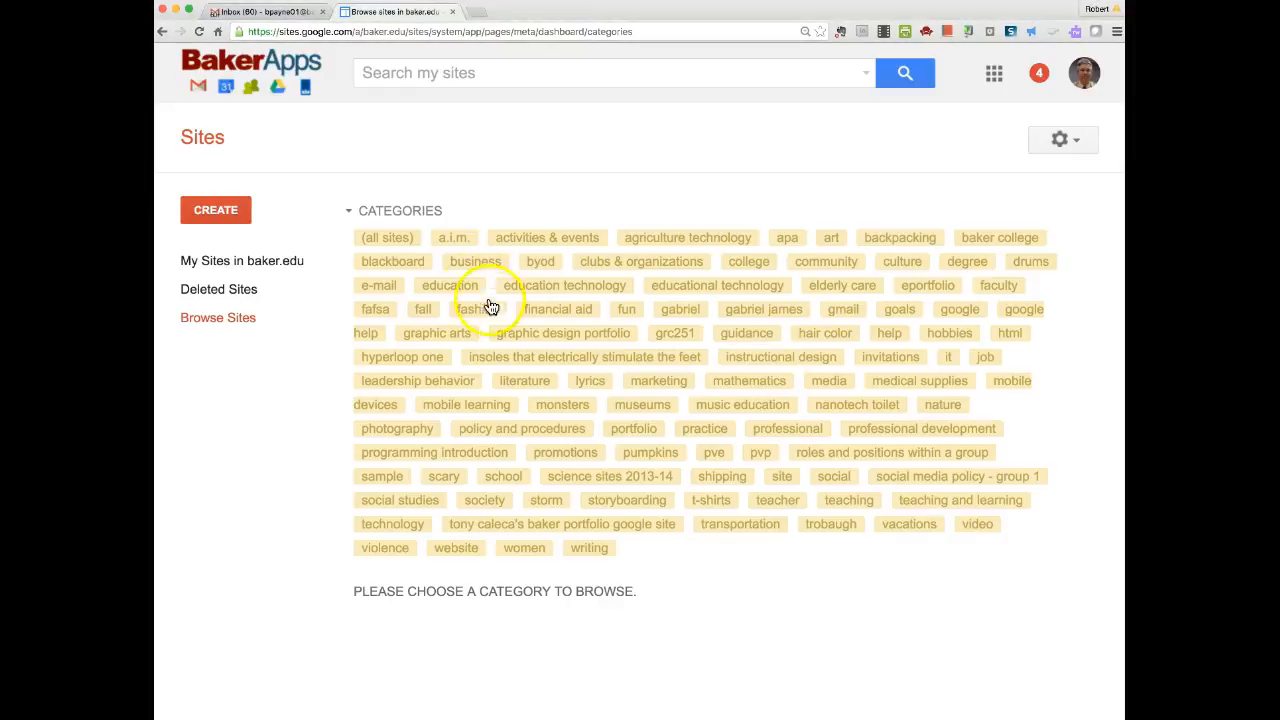
pyautogui.click(452, 287)
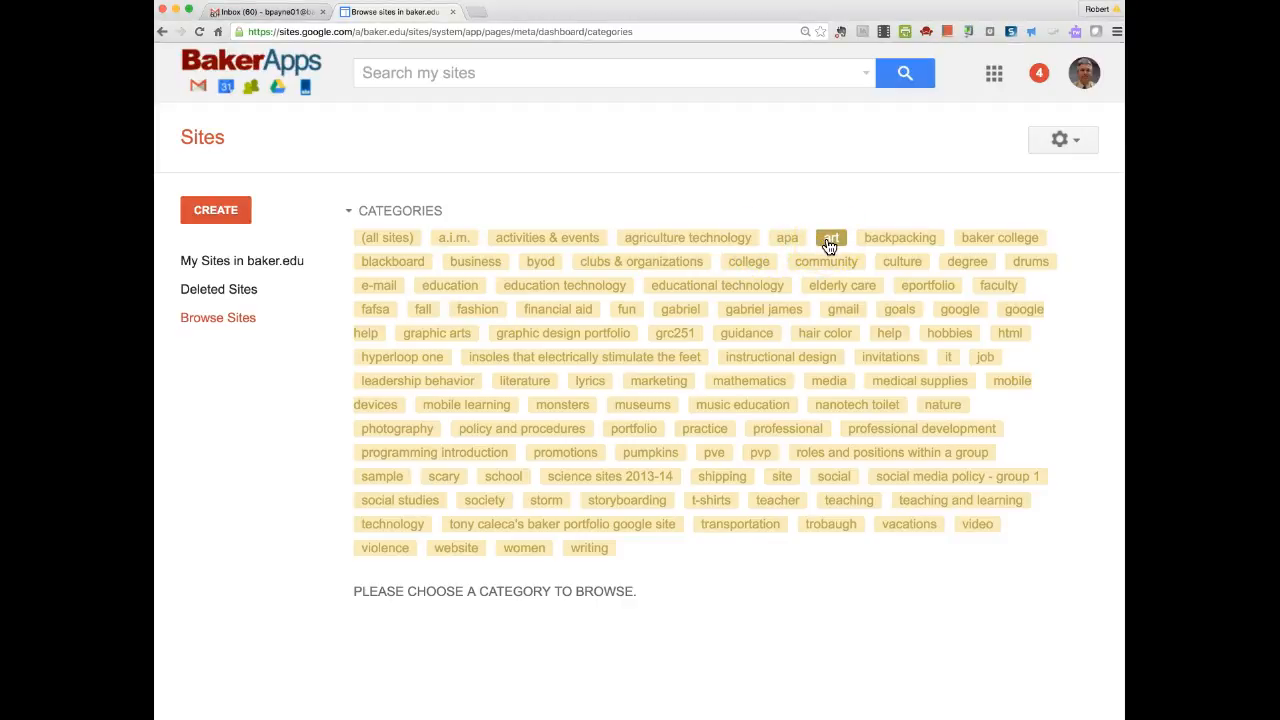
pyautogui.click(600, 447)
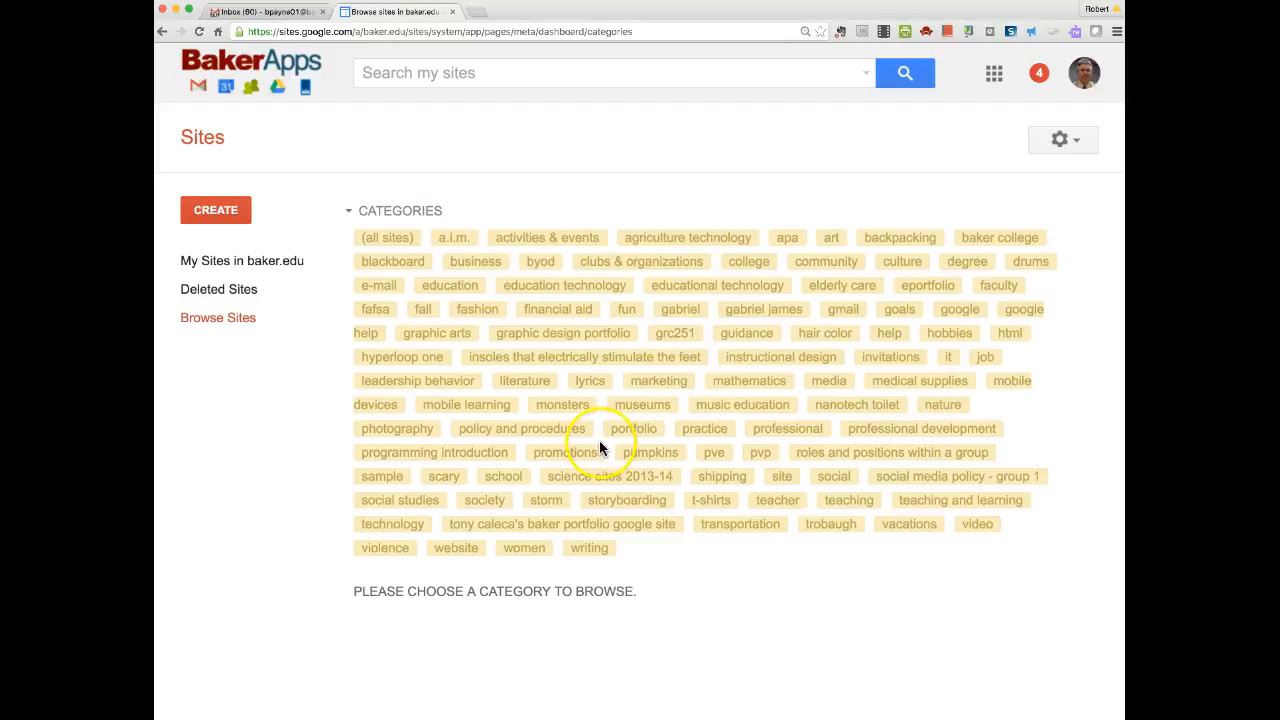
pyautogui.click(215, 212)
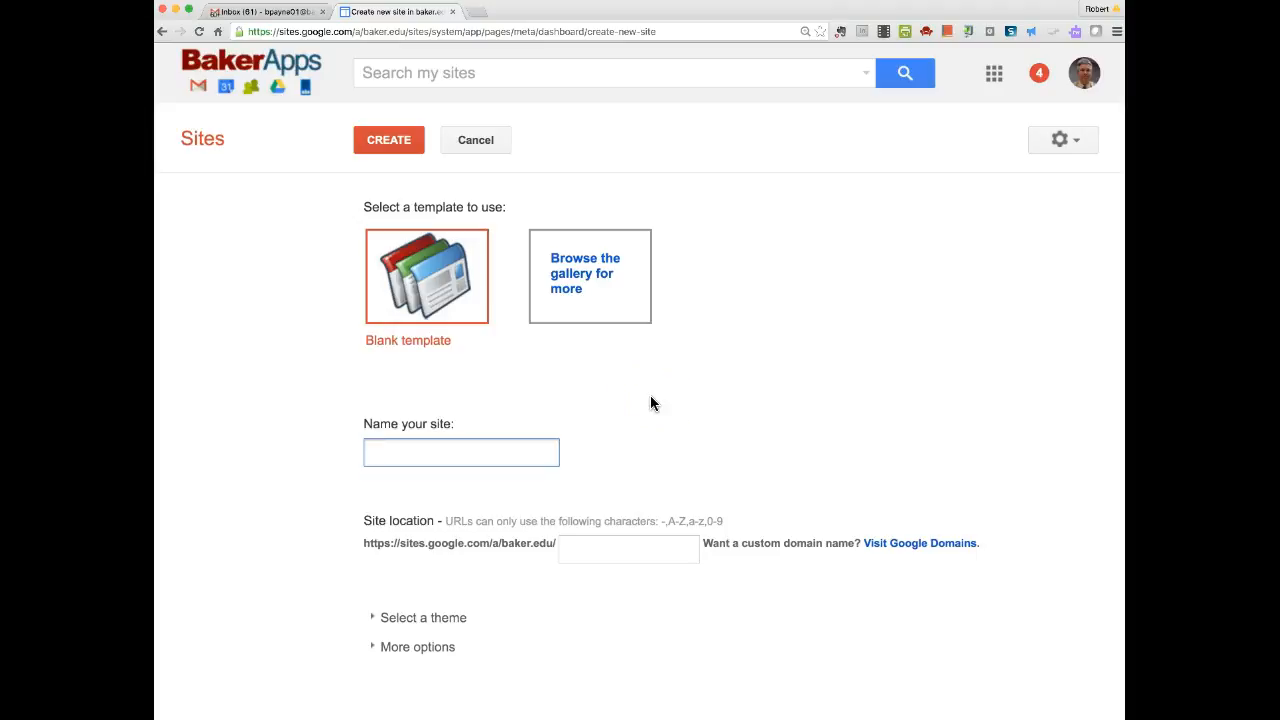
pyautogui.click(595, 272)
pyautogui.click(420, 283)
pyautogui.click(573, 277)
pyautogui.click(425, 283)
pyautogui.click(430, 283)
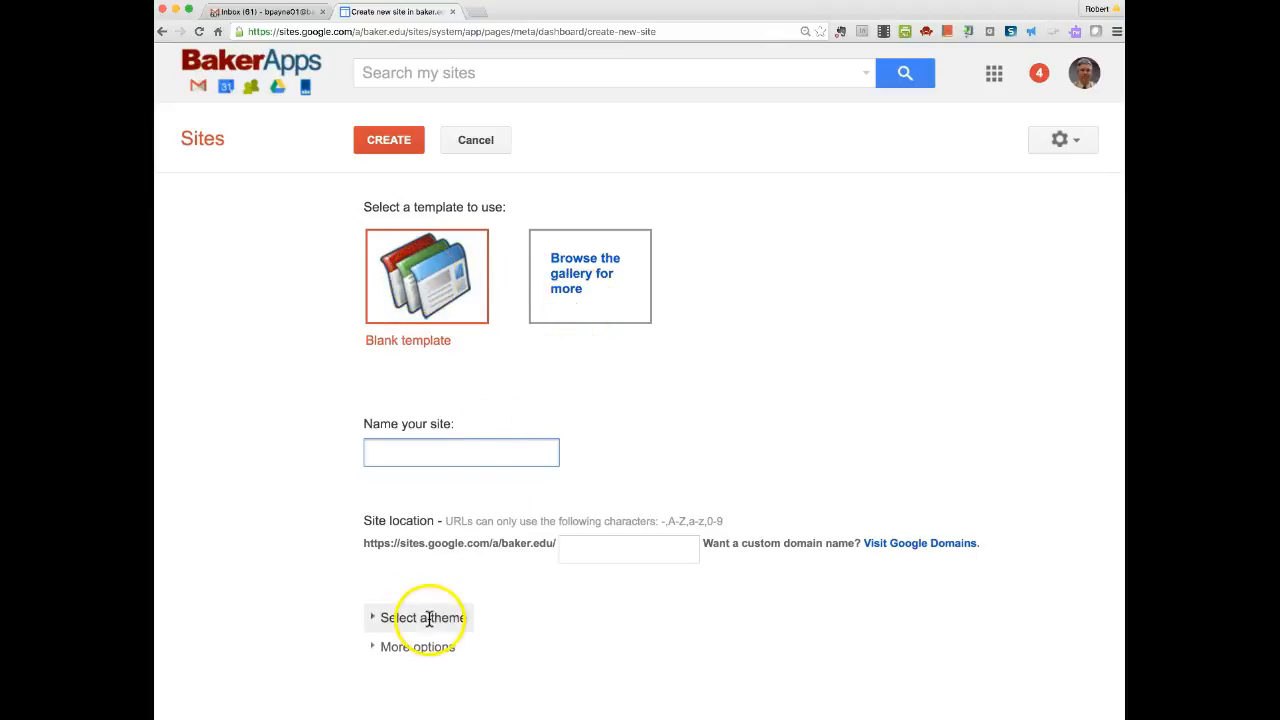
# Expand the theme choices and look through Ski, Iceberg, Open Sky, Rounders and Ember.
pyautogui.click(389, 617)
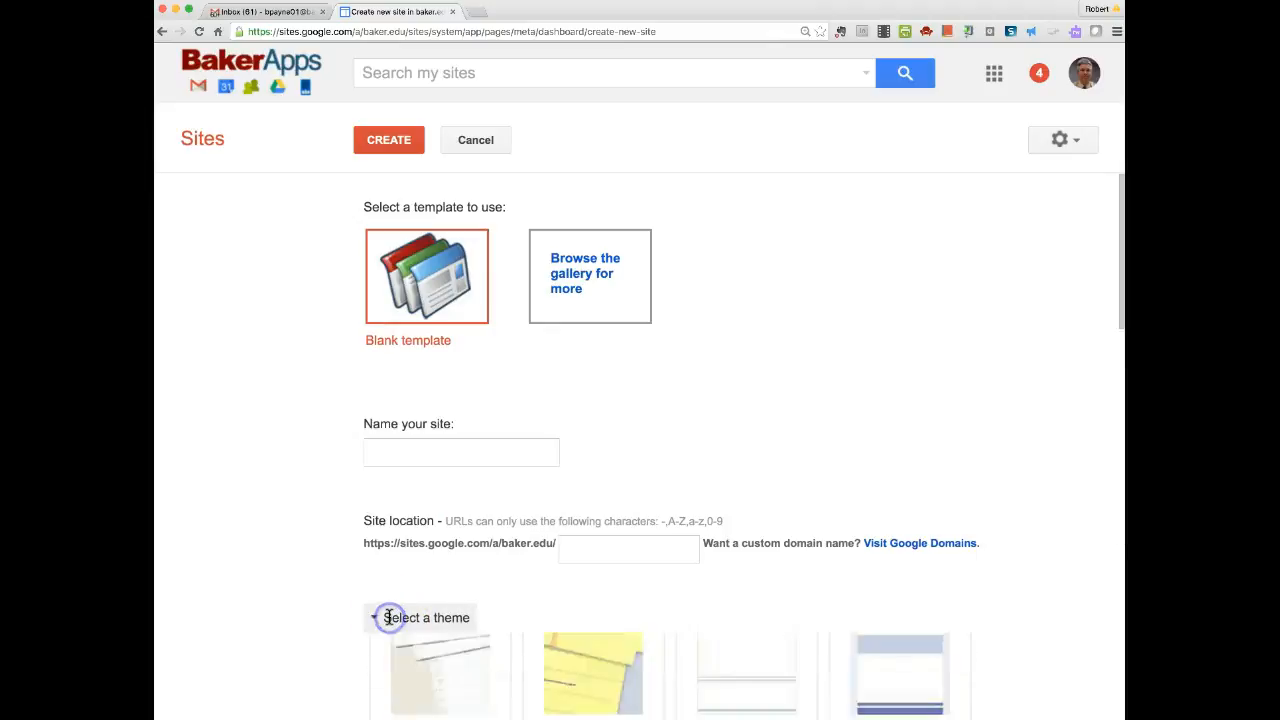
pyautogui.scroll(-5, 737, 640)
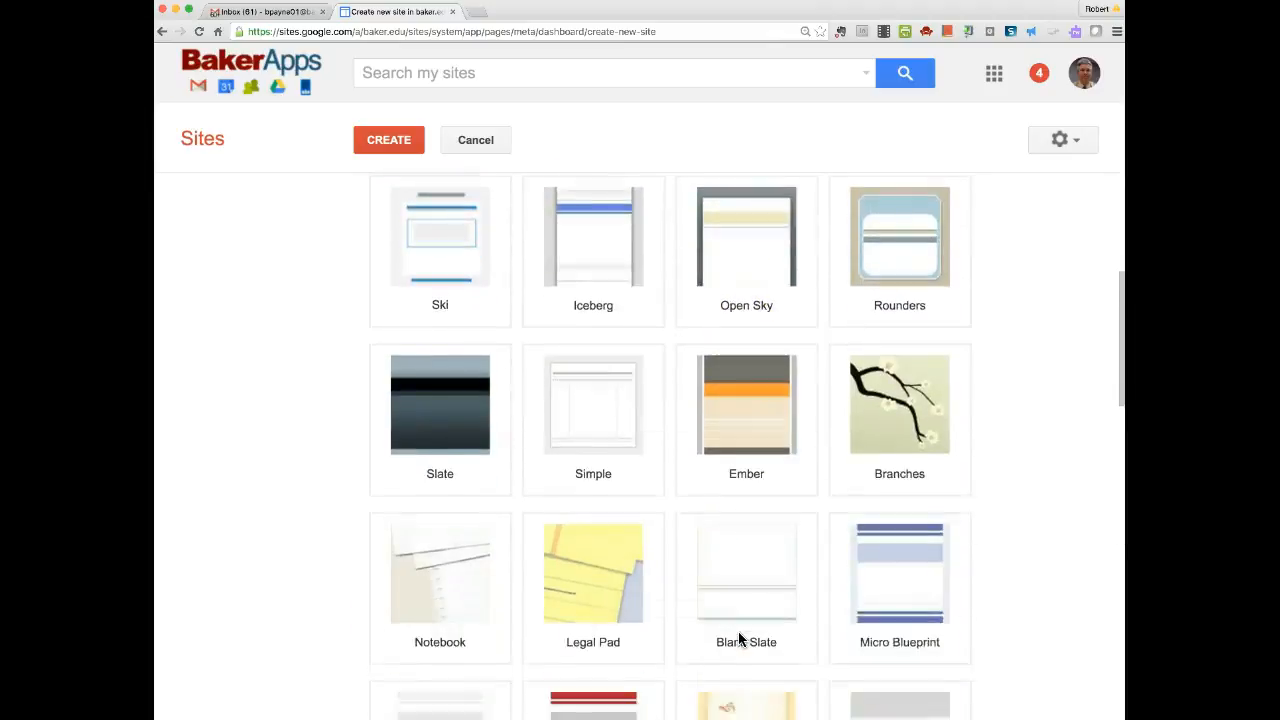
pyautogui.scroll(-5, 740, 635)
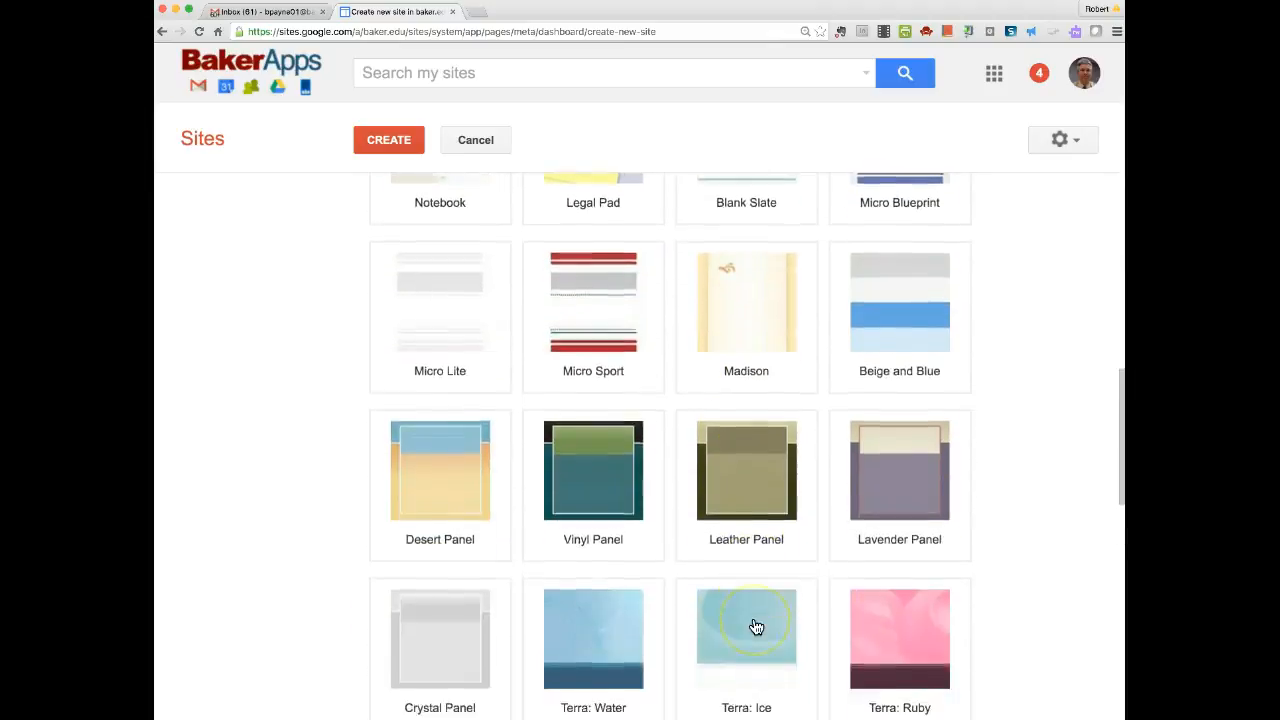
pyautogui.scroll(7, 756, 627)
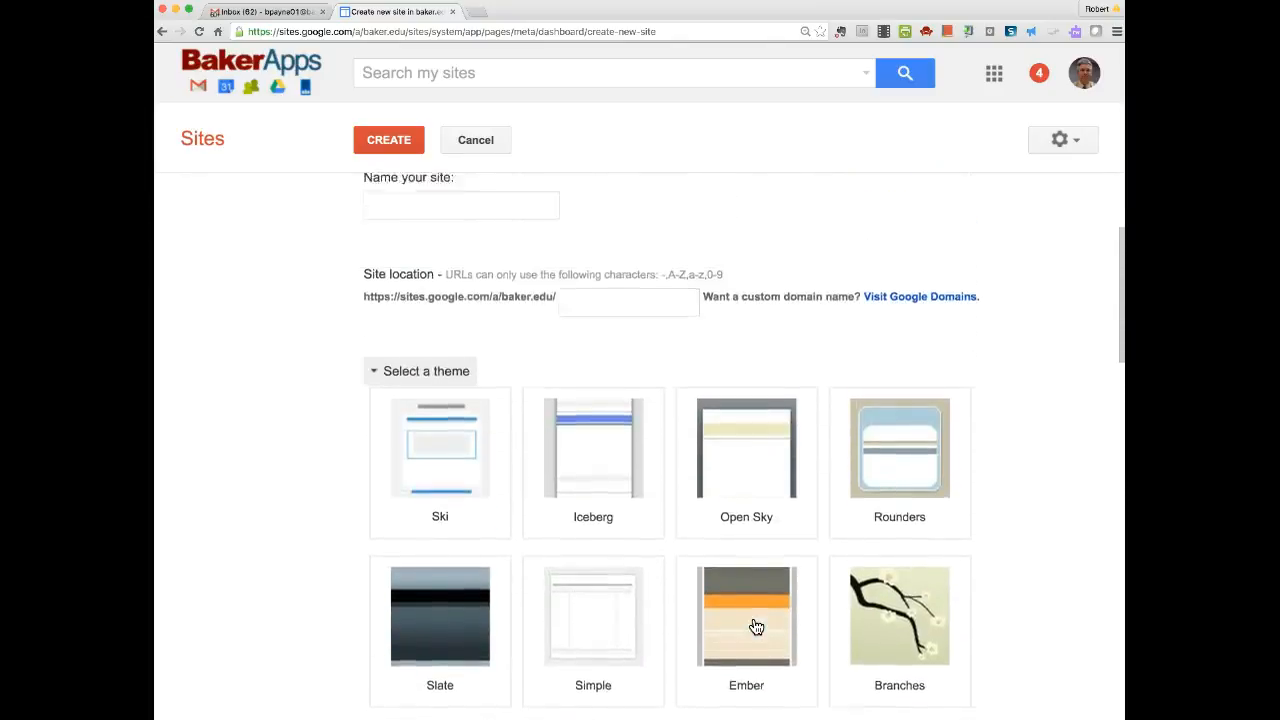
pyautogui.scroll(4, 752, 626)
pyautogui.scroll(-2, 760, 600)
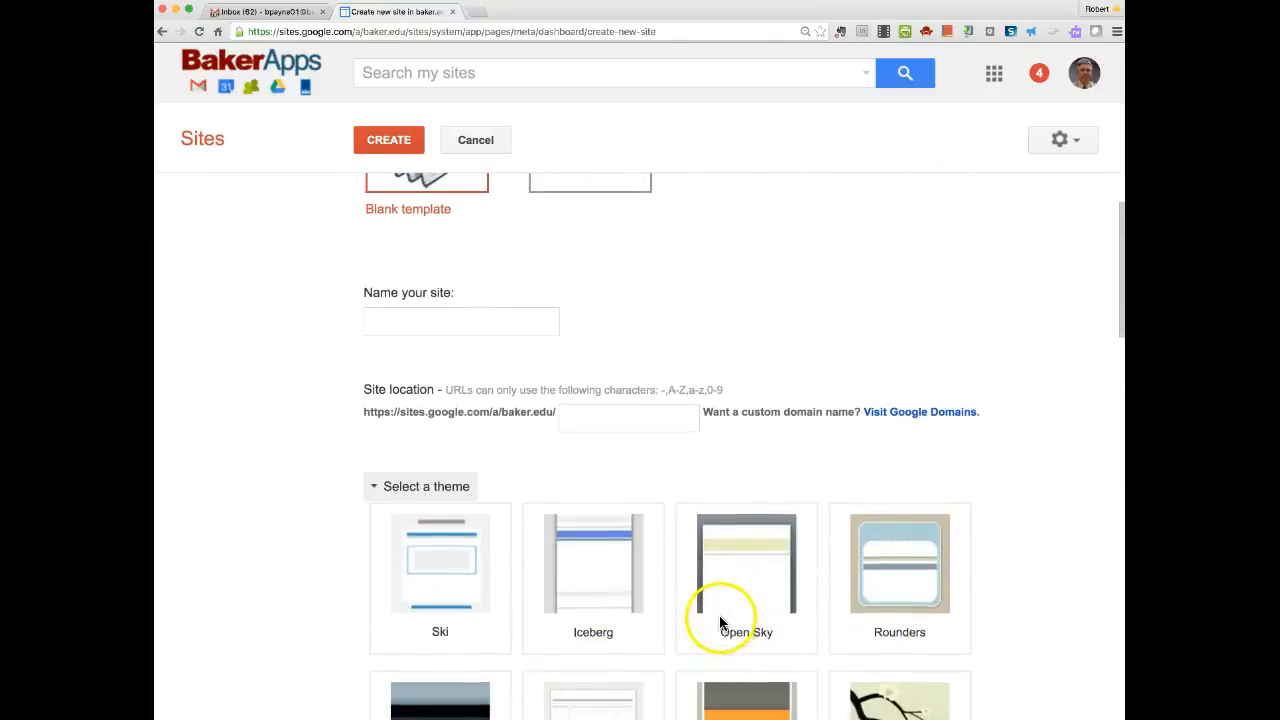
pyautogui.scroll(3, 720, 622)
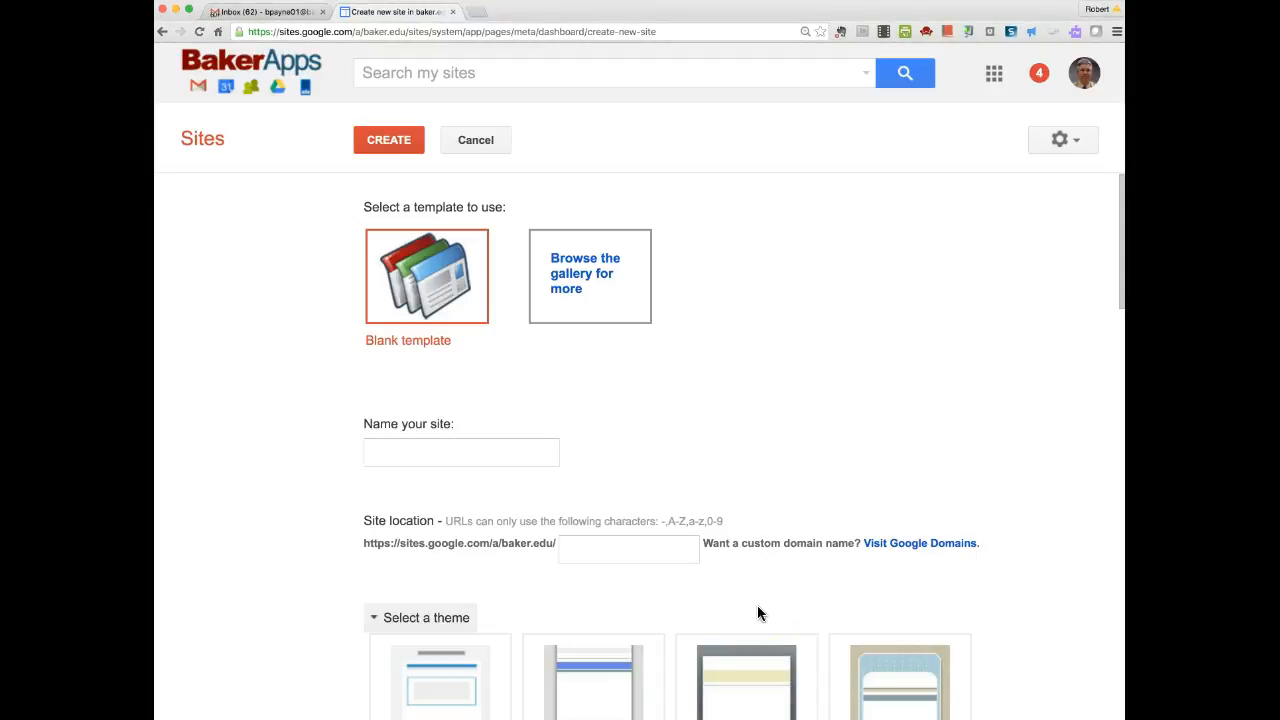
# Name the new site bobtest400 so its site location fills in as bobtest400.
pyautogui.click(385, 453)
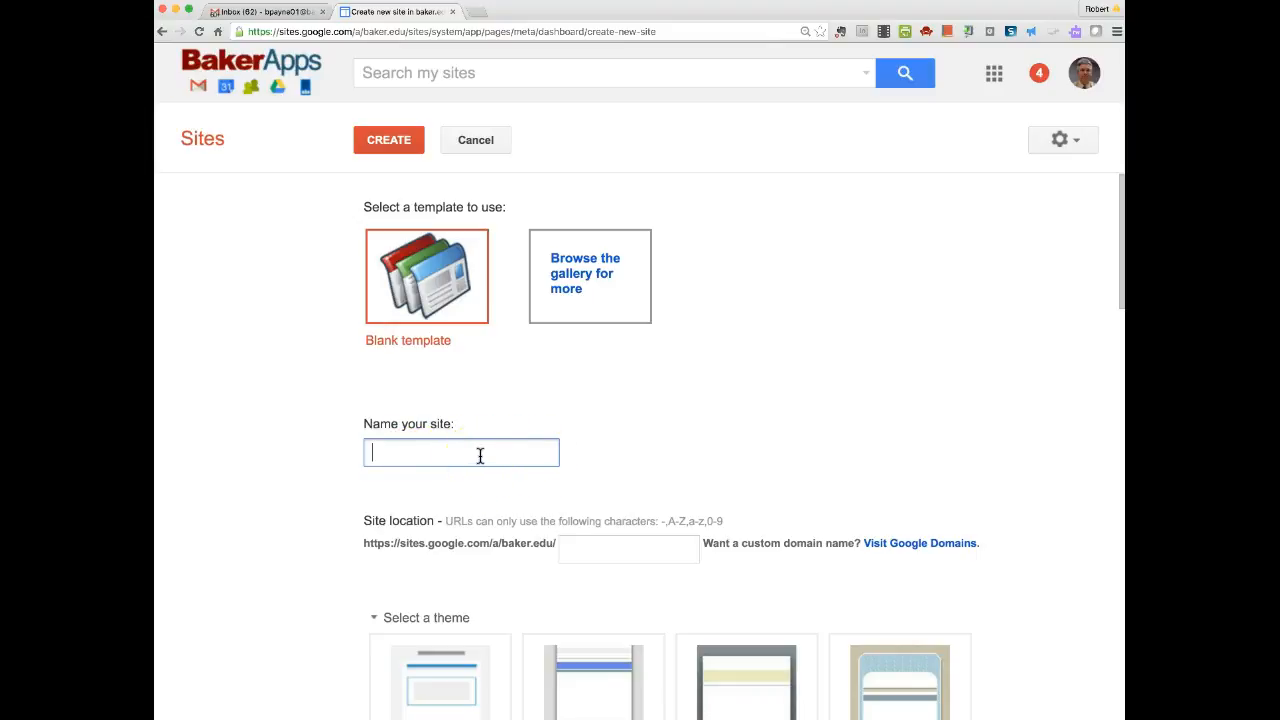
pyautogui.write('bobtest400')
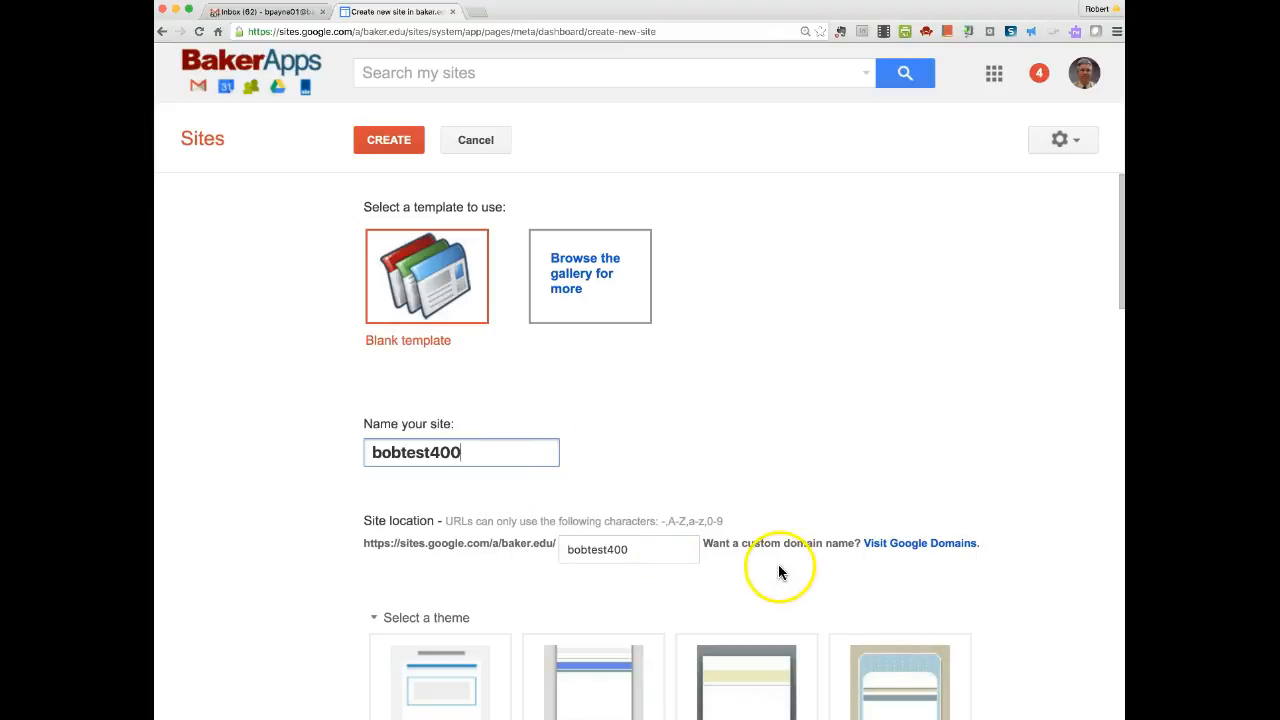
pyautogui.press('Tab')
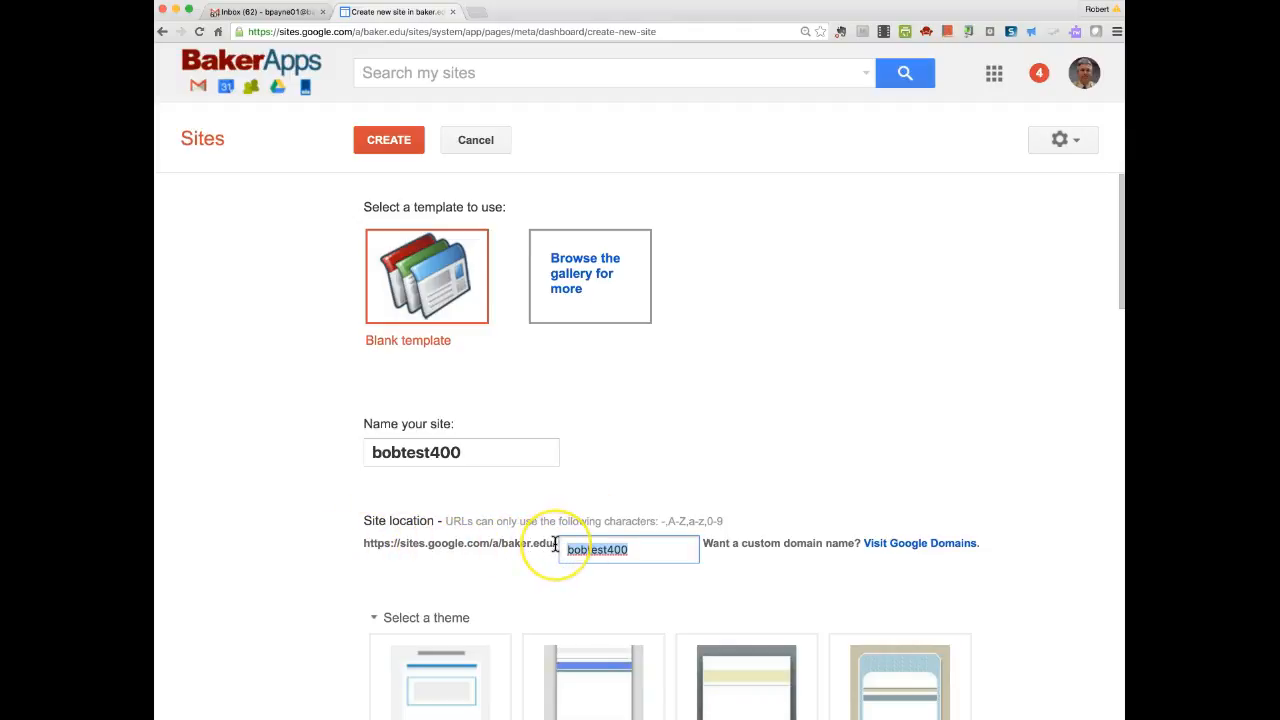
# Check the bobtest400 site location and create the blank-template site.
pyautogui.click(409, 545)
pyautogui.moveTo(631, 549); pyautogui.dragTo(563, 547)
pyautogui.scroll(-2, 640, 549)
pyautogui.scroll(2, 640, 549)
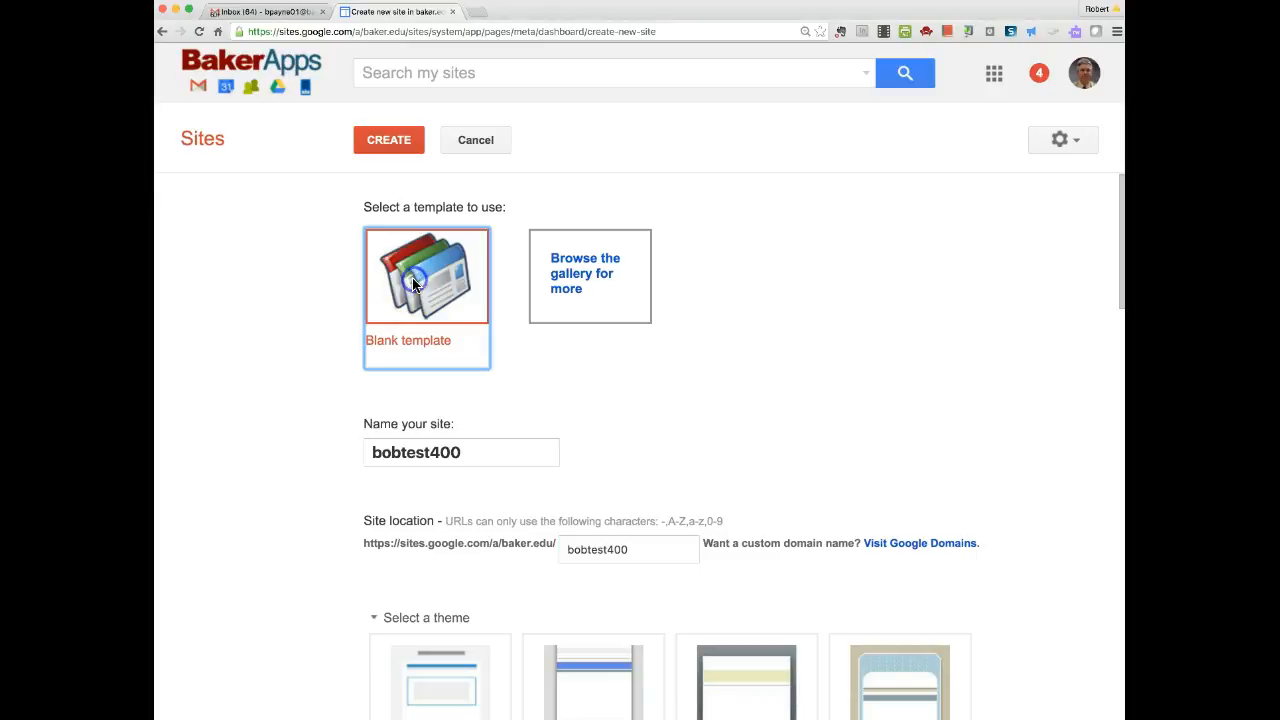
pyautogui.click(390, 145)
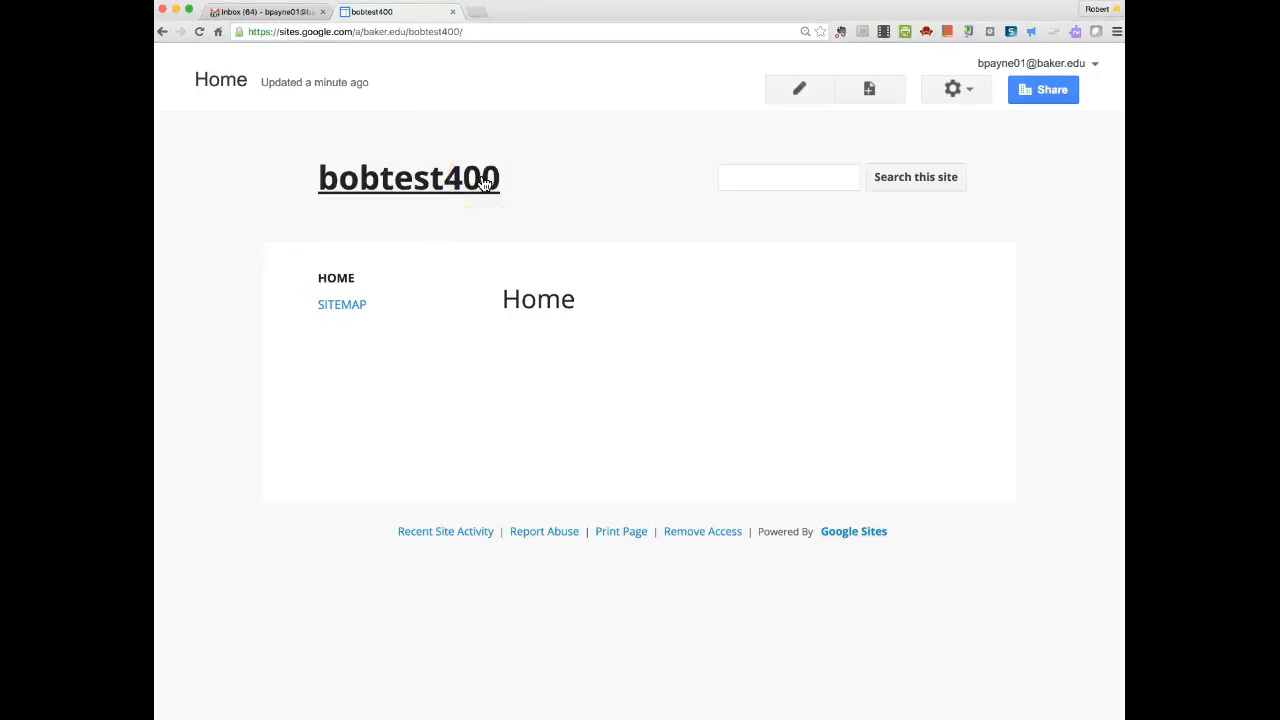
pyautogui.click(753, 176)
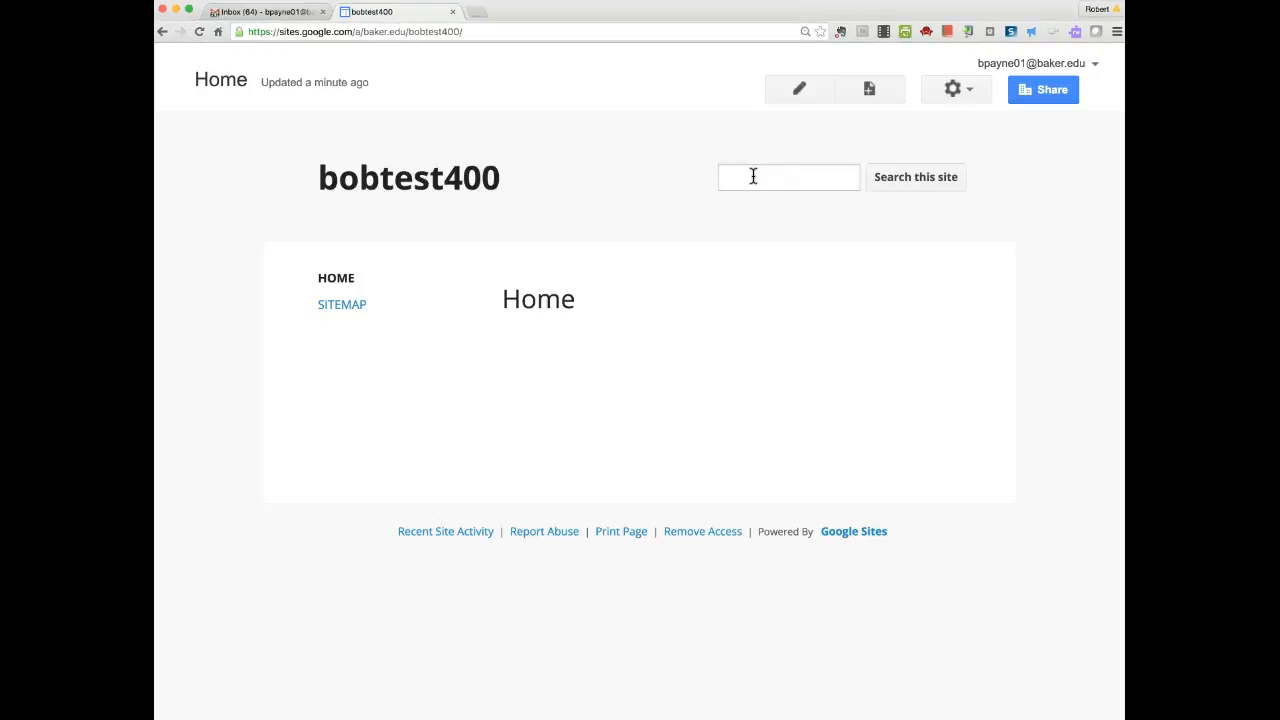
pyautogui.click(810, 92)
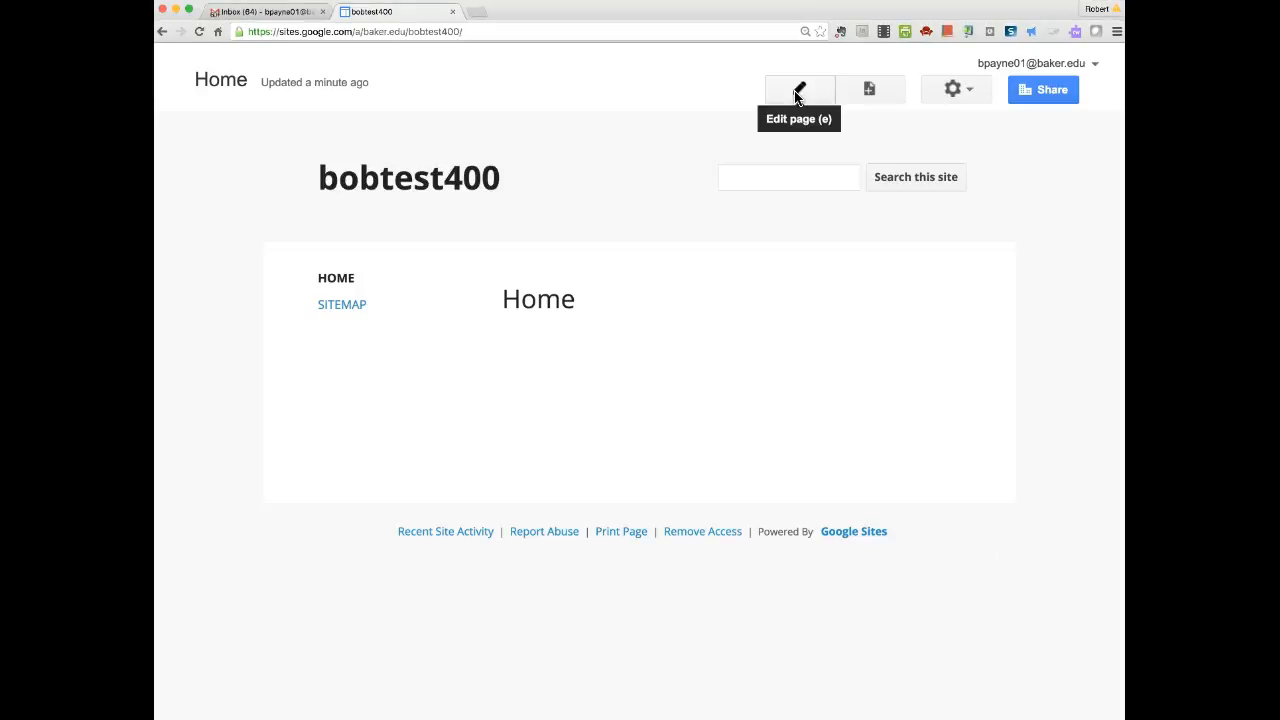
pyautogui.click(786, 102)
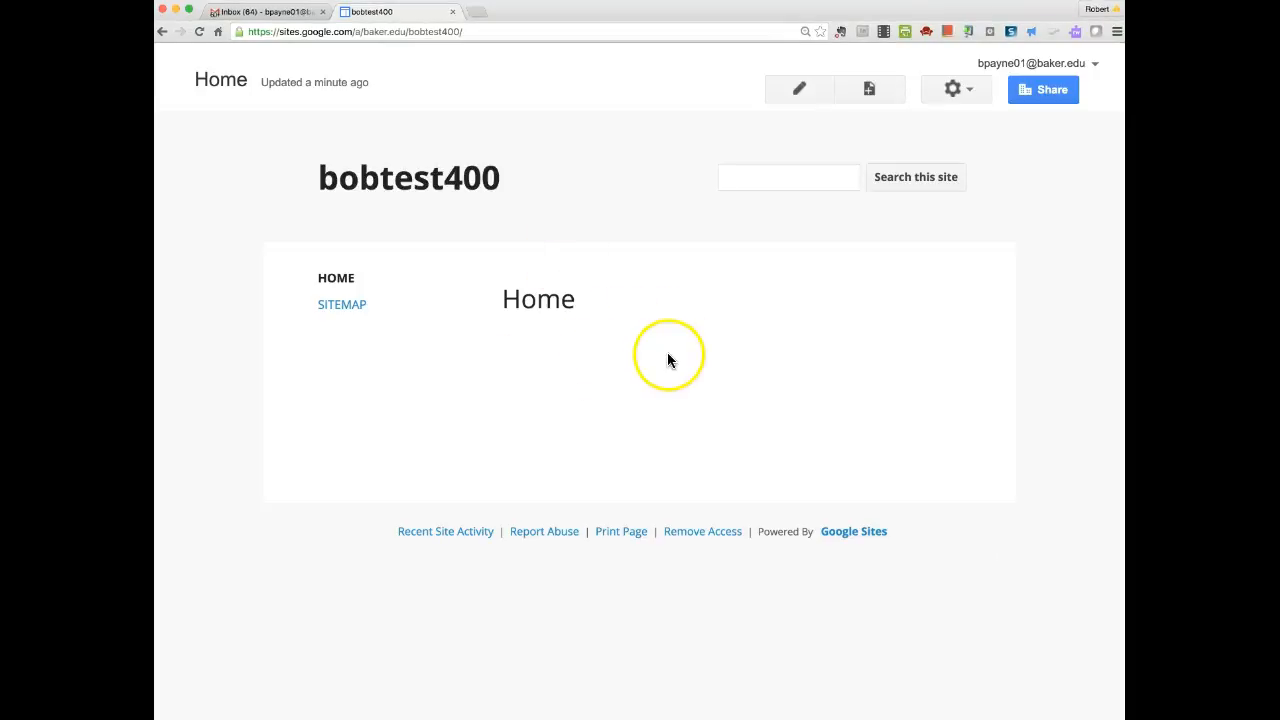
# Open the gear More actions menu over the bobtest400 Home page.
pyautogui.click(970, 92)
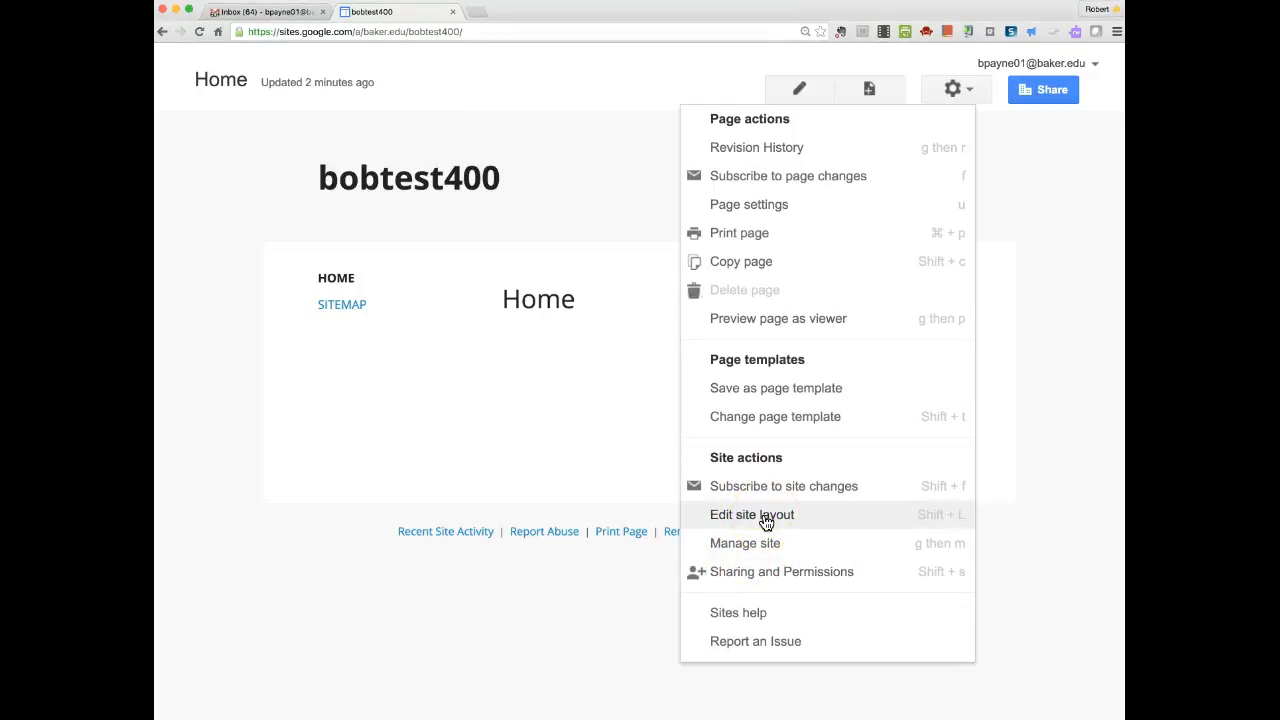
pyautogui.click(748, 550)
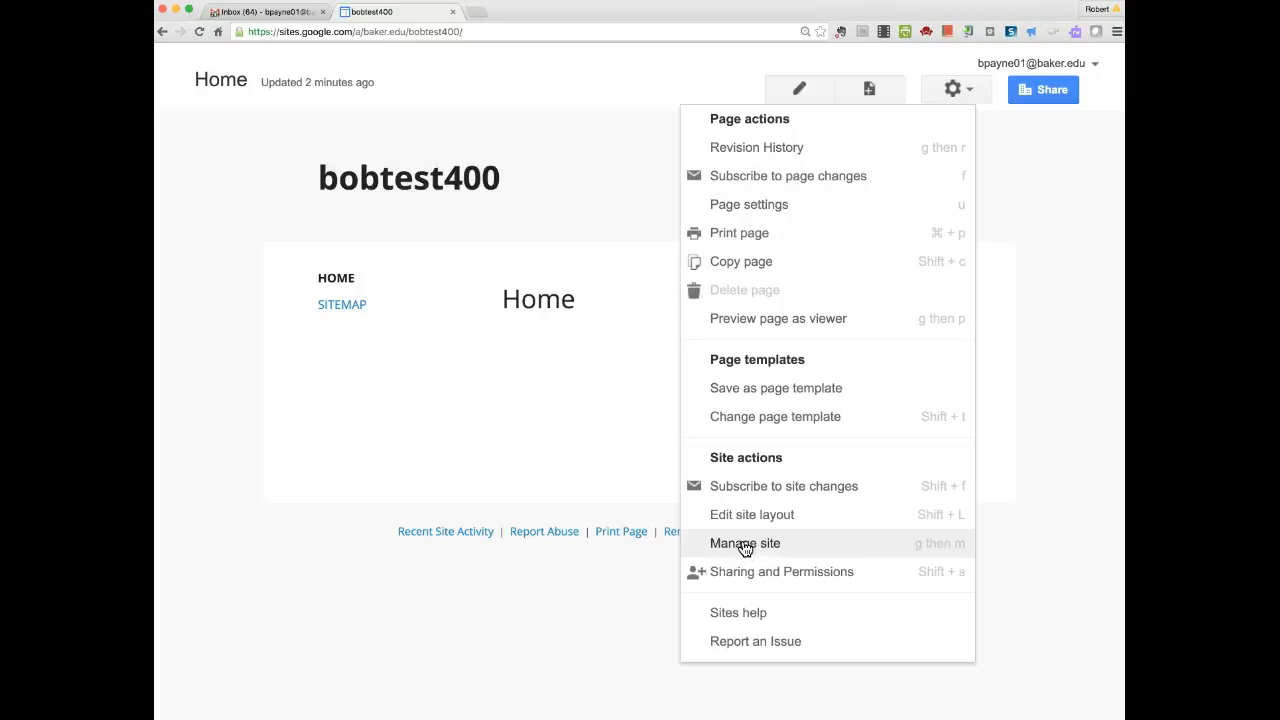
# Review the Manage site settings and cancel out without changing anything.
pyautogui.click(740, 548)
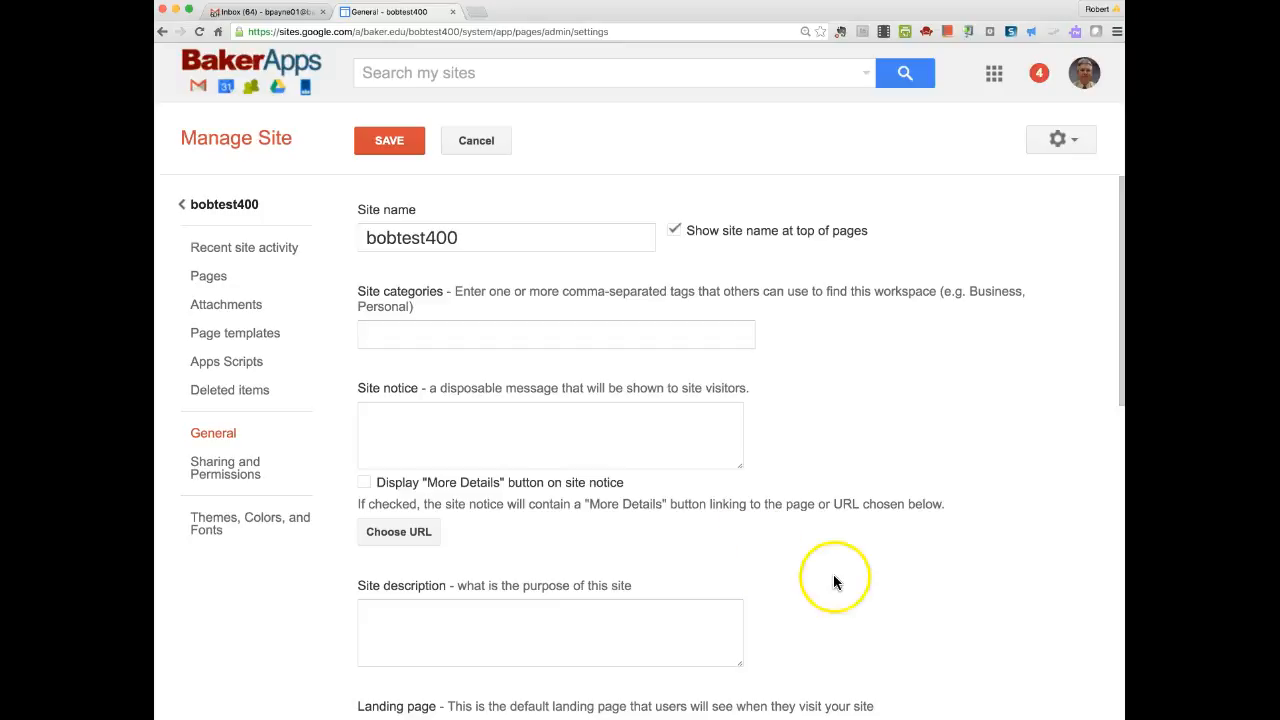
pyautogui.scroll(-3, 838, 584)
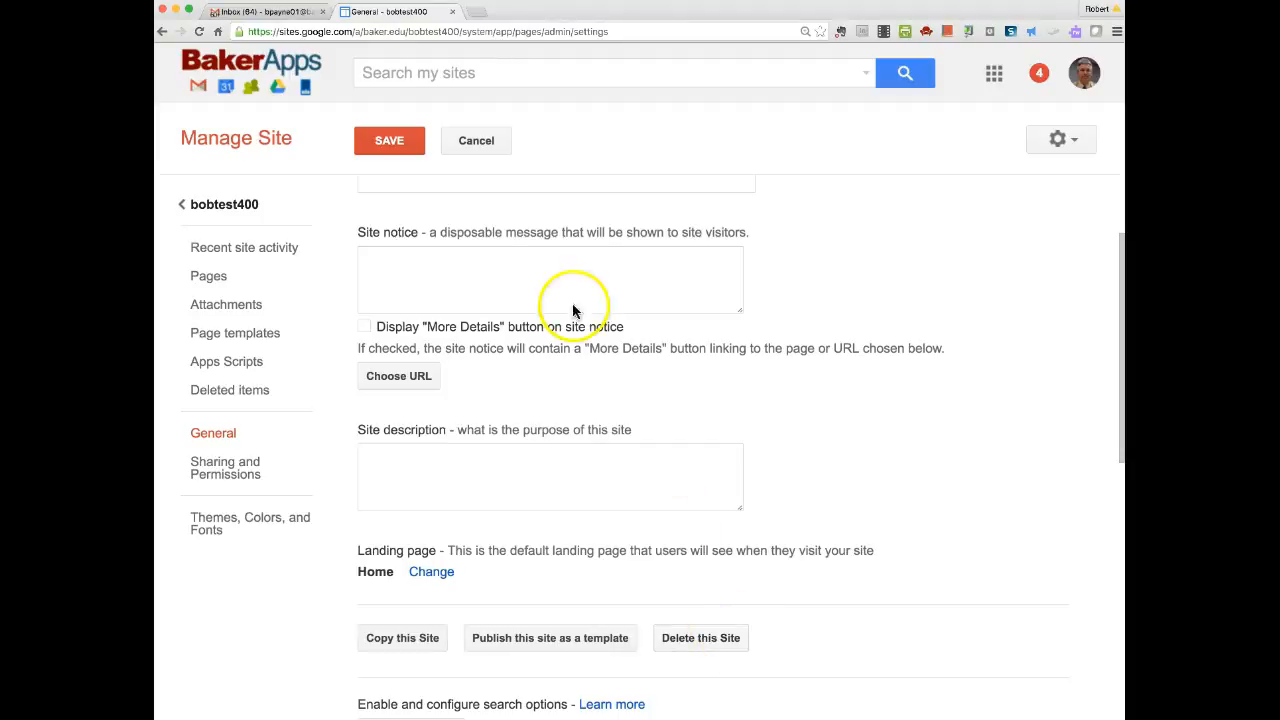
pyautogui.click(492, 146)
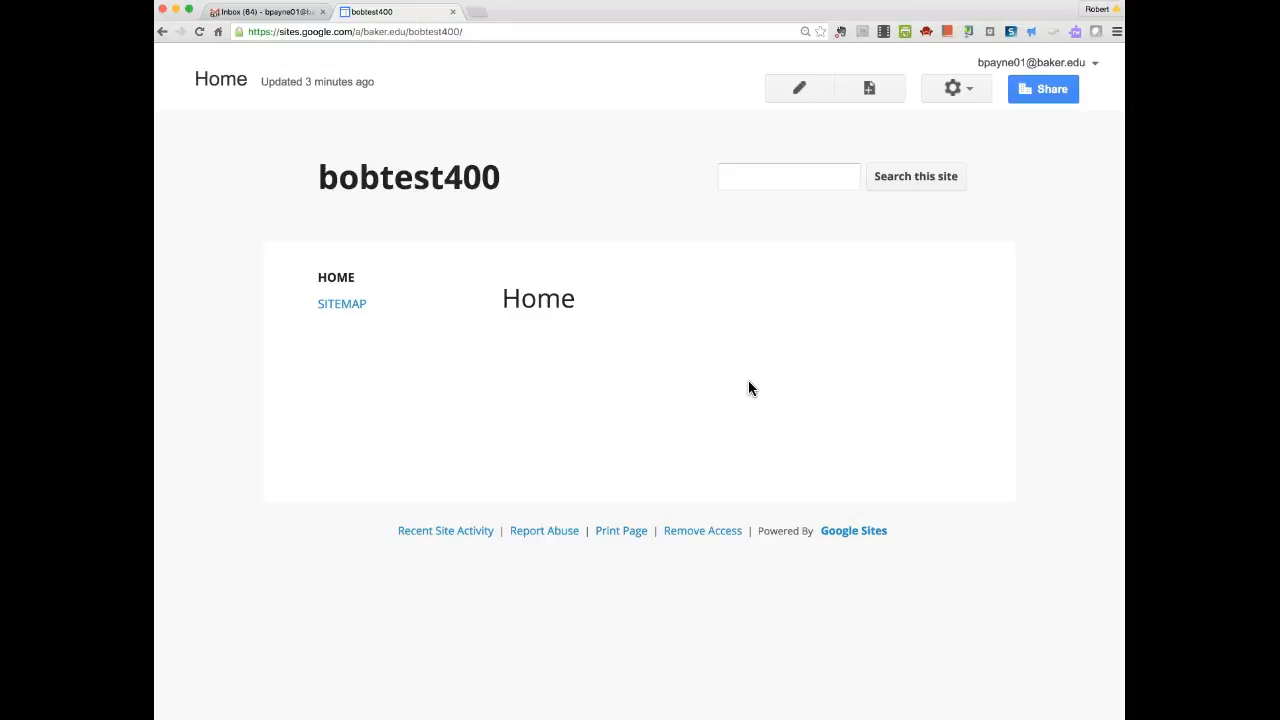
# Check the site's sharing, glance at the actions menu, and put the Home page into edit mode.
pyautogui.click(775, 382)
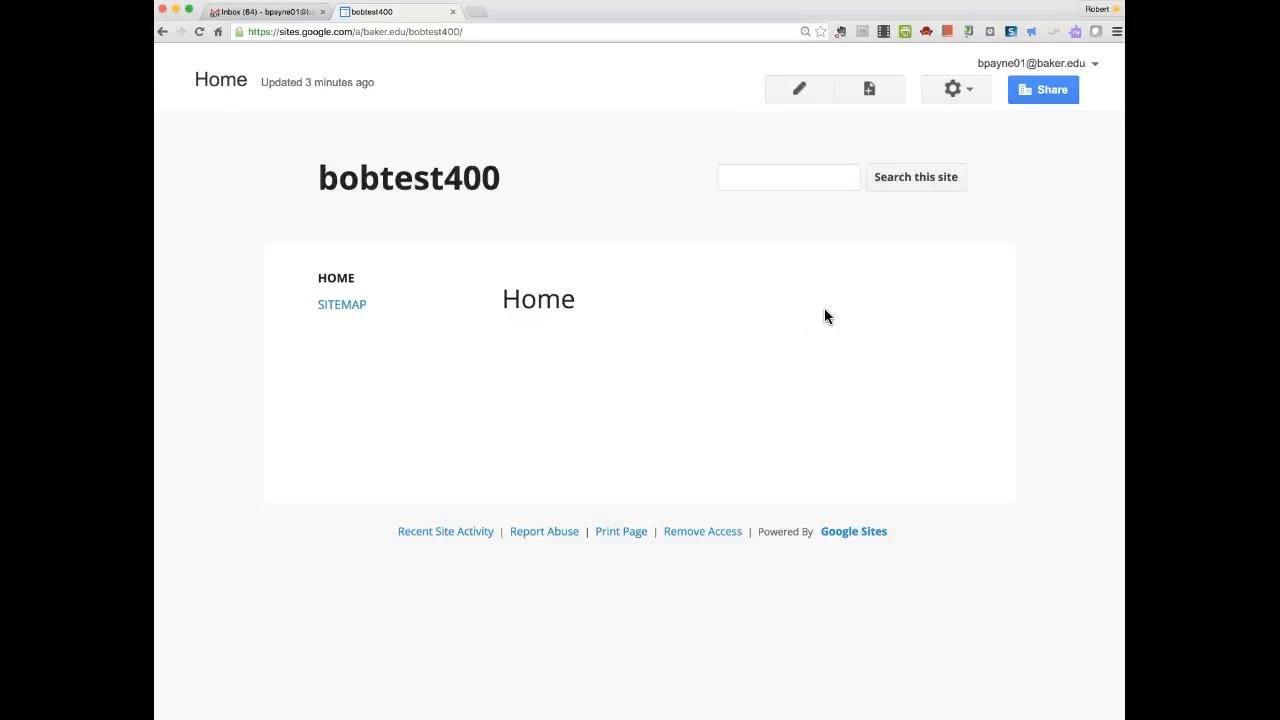
pyautogui.click(1046, 90)
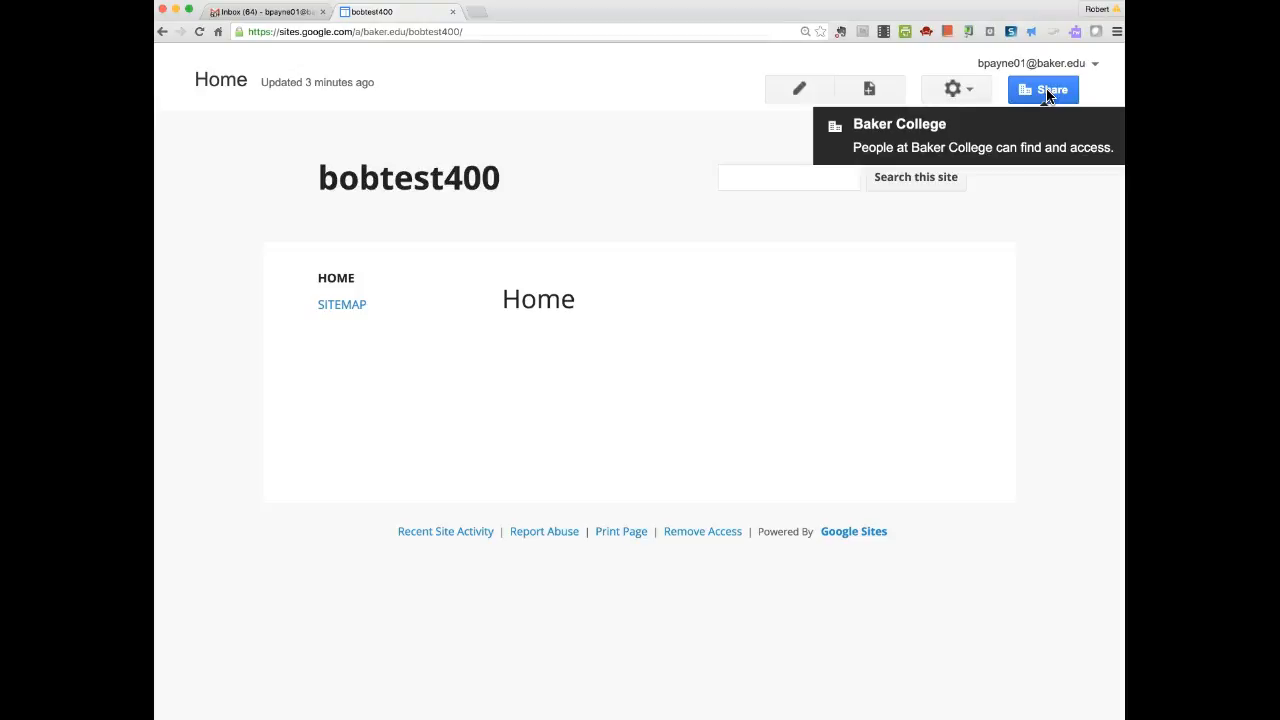
pyautogui.click(966, 90)
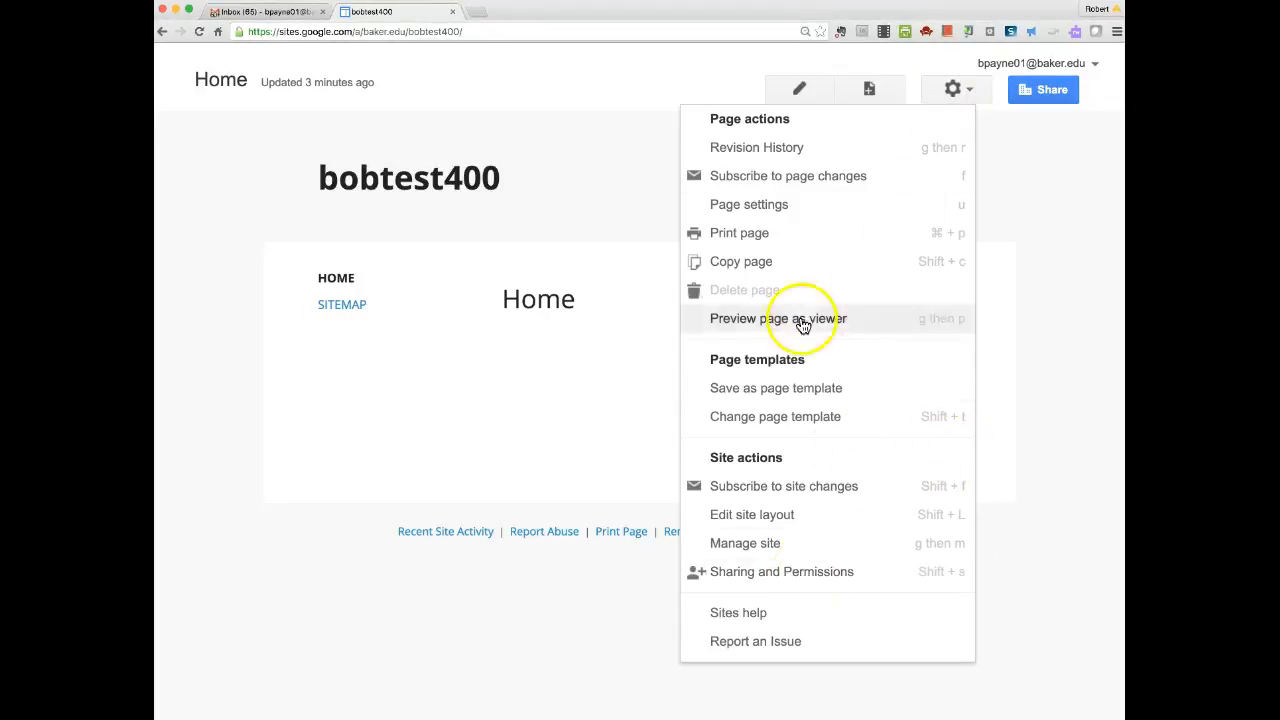
pyautogui.click(1058, 530)
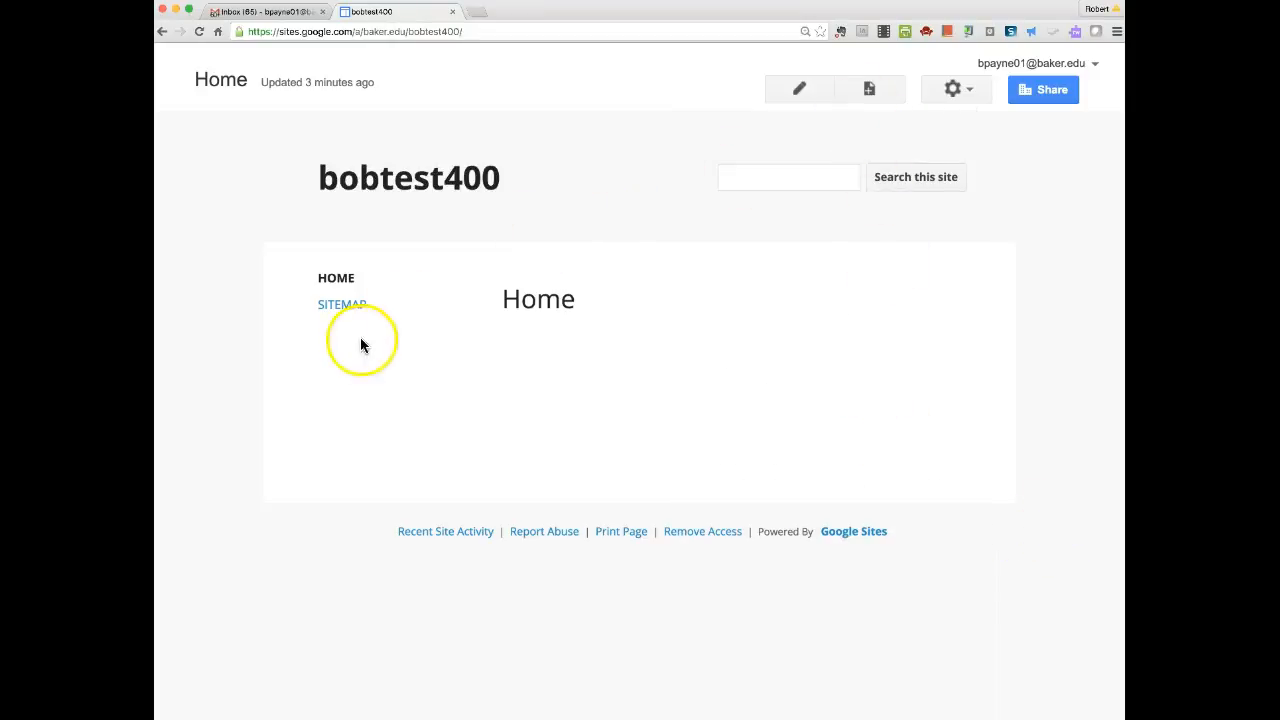
pyautogui.click(799, 89)
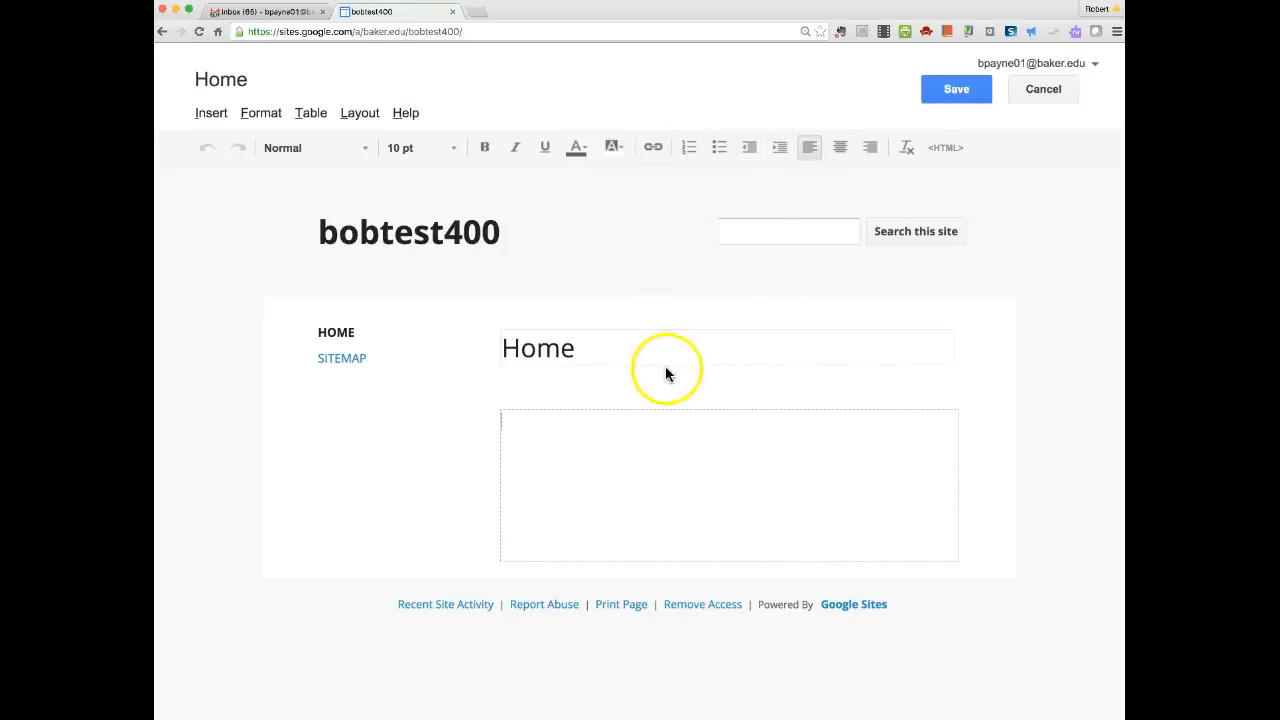
# Retitle the Home page 'Start Here'.
pyautogui.click(586, 348)
pyautogui.press('BackSpace')
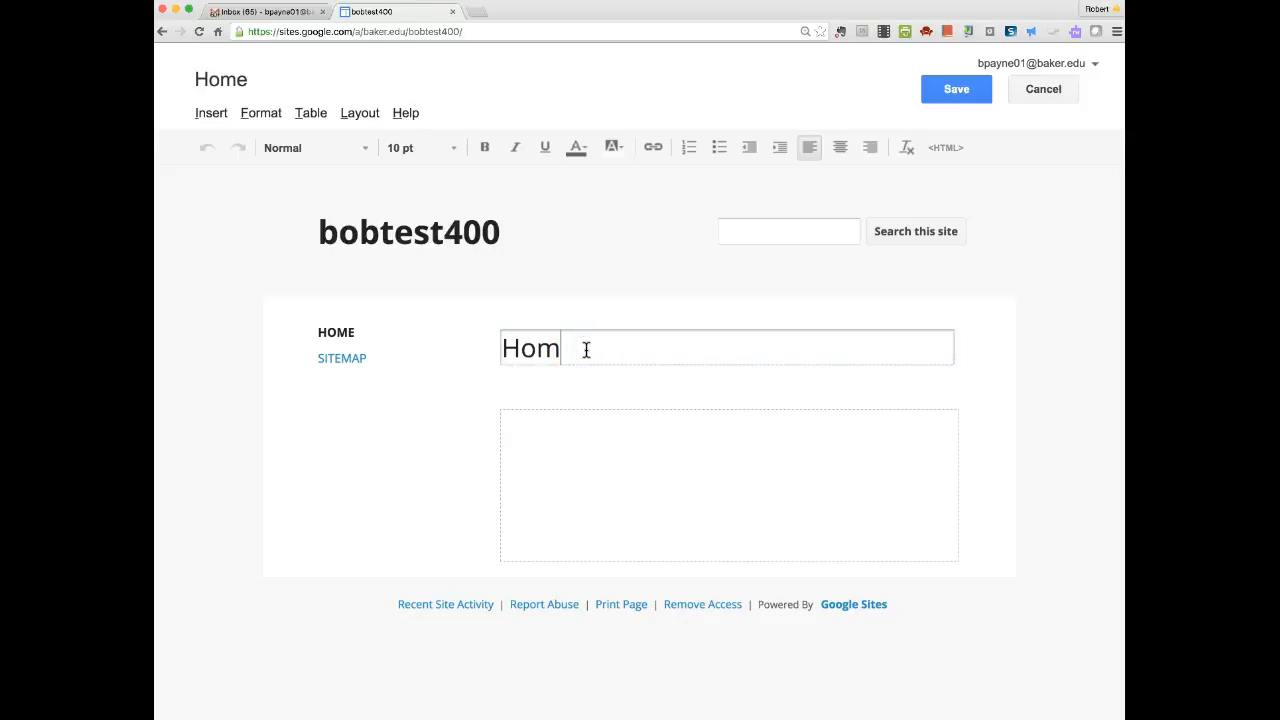
pyautogui.press('BackSpace')
pyautogui.press('BackSpace')
pyautogui.press('BackSpace')
pyautogui.write('Staret He')
pyautogui.press('BackSpace')
pyautogui.press('BackSpace')
pyautogui.press('BackSpace')
pyautogui.press('BackSpace')
pyautogui.press('BackSpace')
pyautogui.write('t Here')
# Add the body text 'This is the first page of this website…click on Start Here…' and save.
pyautogui.click(524, 427)
pyautogui.write('THis is')
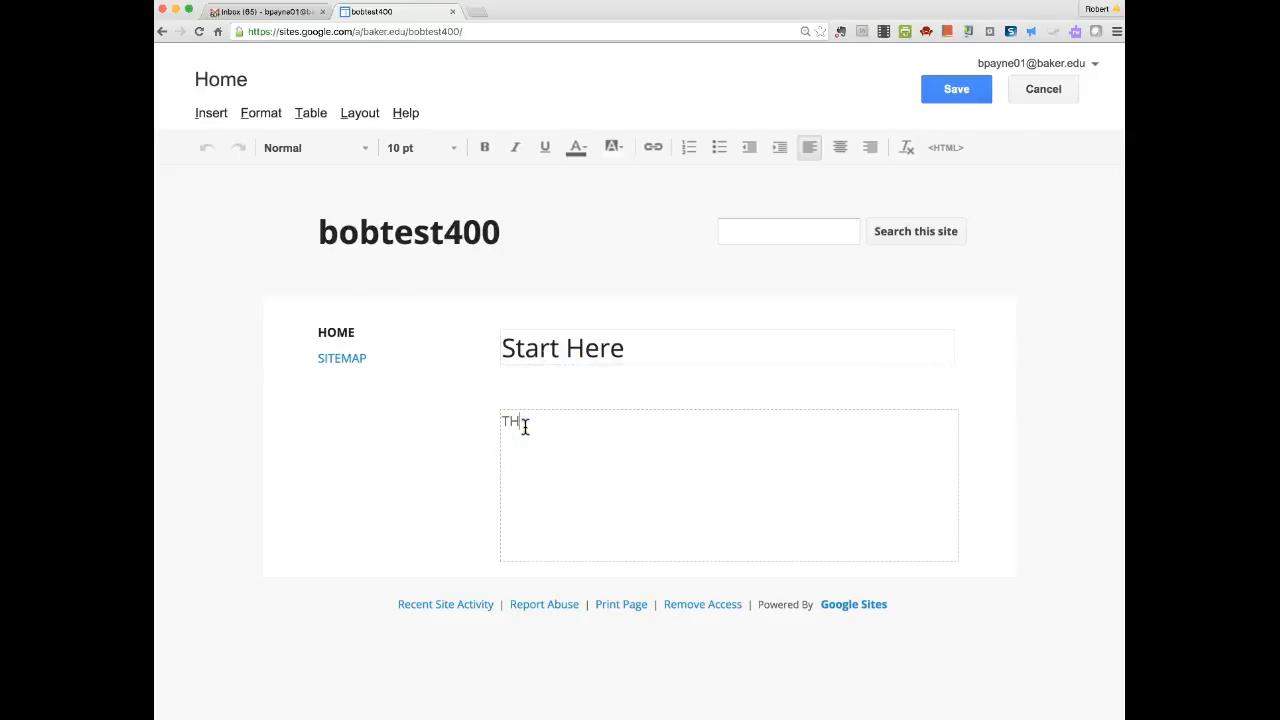
pyautogui.press('BackSpace')
pyautogui.press('BackSpace')
pyautogui.press('BackSpace')
pyautogui.press('BackSpace')
pyautogui.press('BackSpace')
pyautogui.press('BackSpace')
pyautogui.press('BackSpace')
pyautogui.write('his is the first page of this websi')
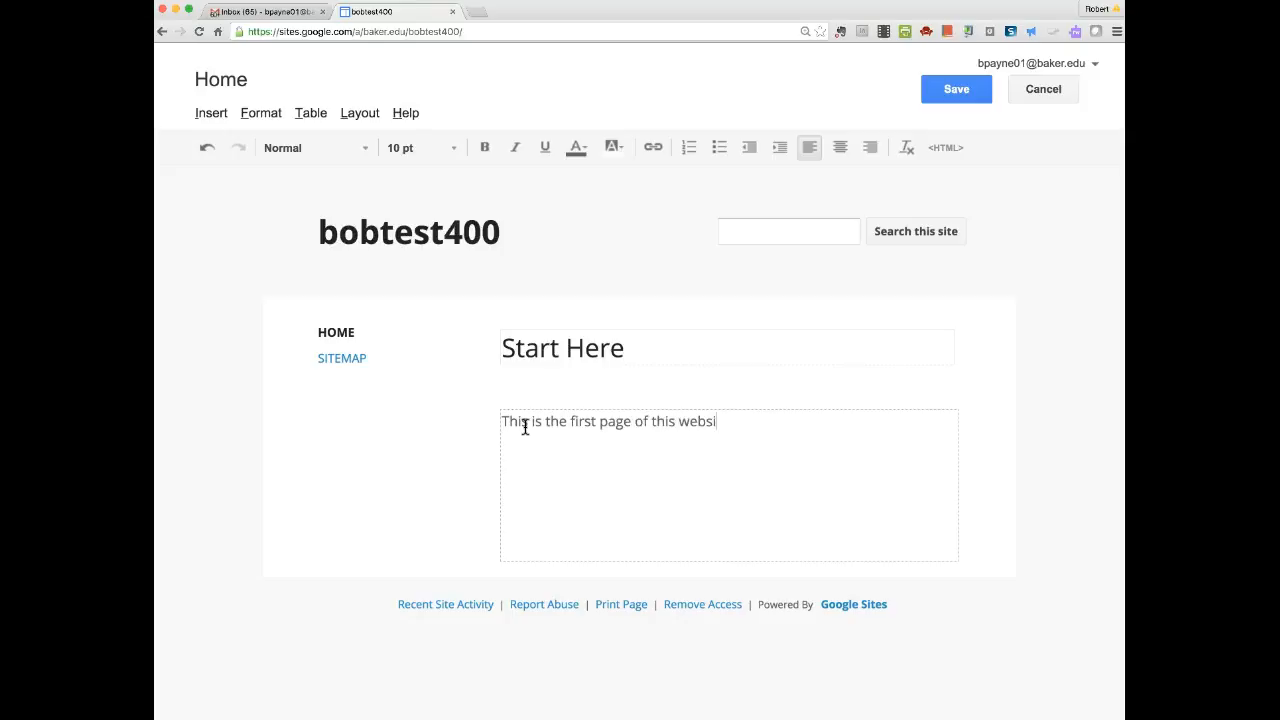
pyautogui.write('te.  You can always')
pyautogui.write(' cloc')
pyautogui.press('BackSpace')
pyautogui.press('BackSpace')
pyautogui.write('ick on State')
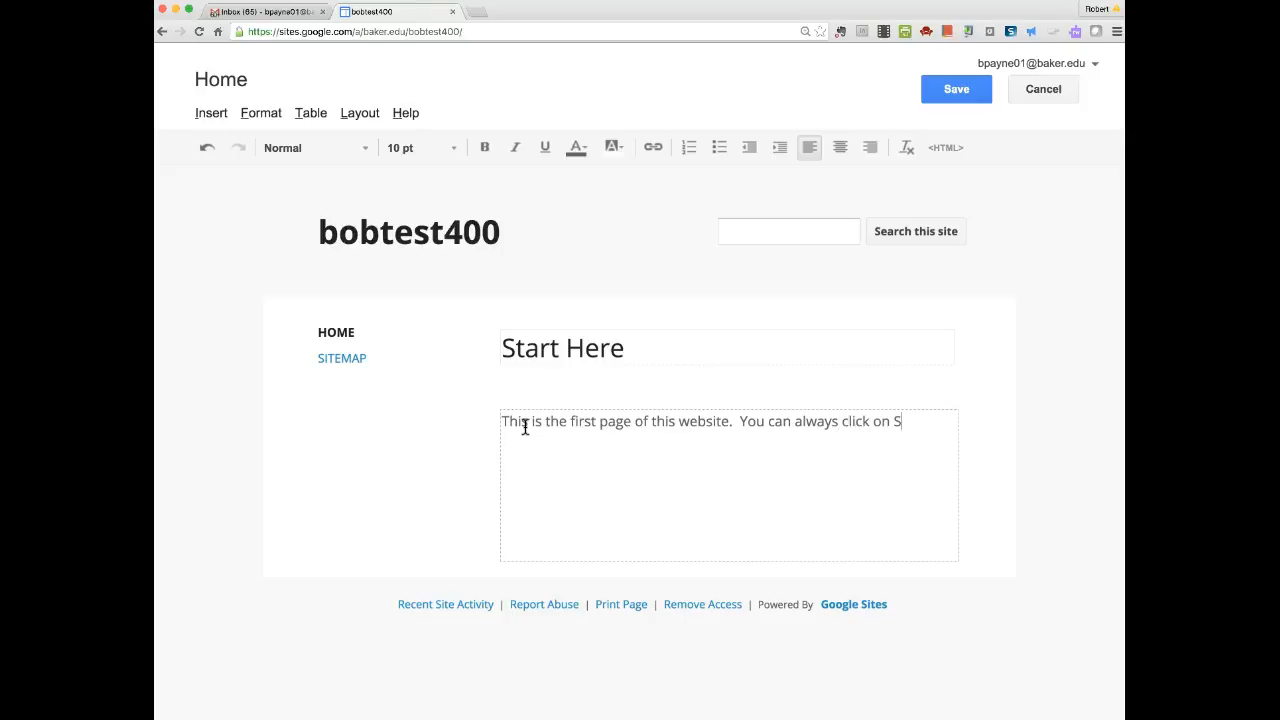
pyautogui.press('BackSpace')
pyautogui.press('BackSpace')
pyautogui.press('BackSpace')
pyautogui.press('BackSpace')
pyautogui.write('art Here to get back')
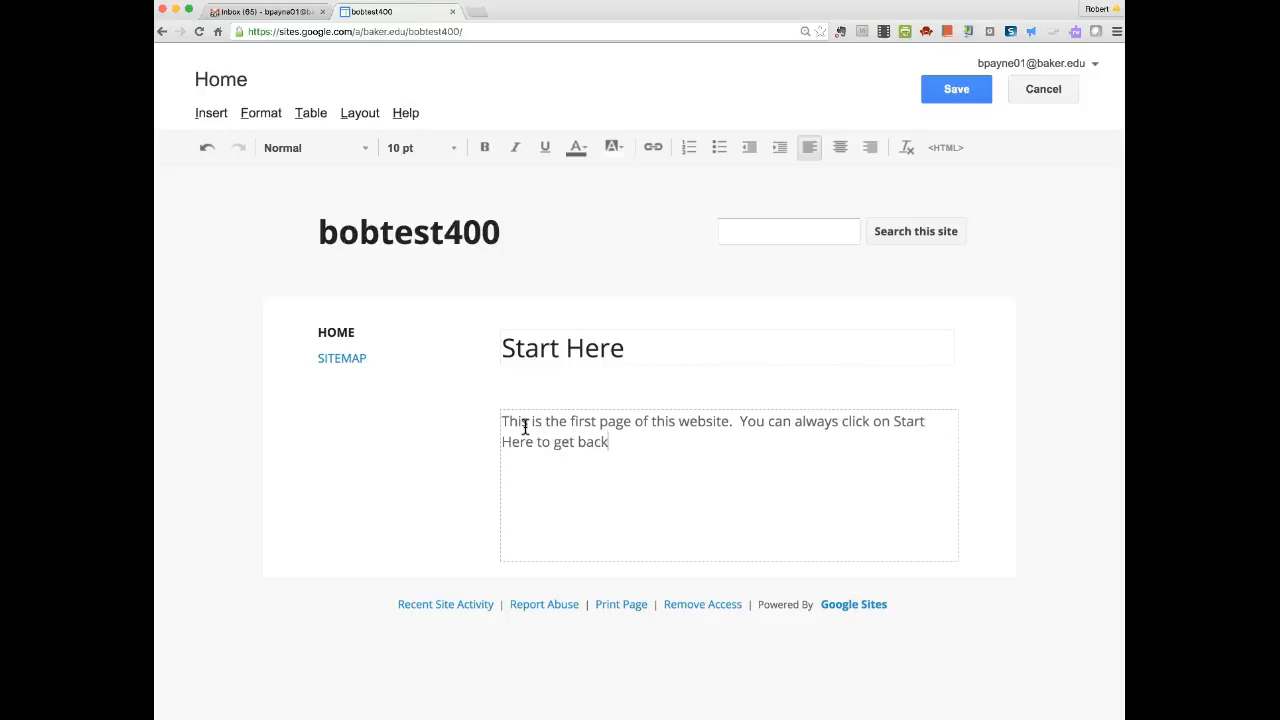
pyautogui.write(' to the first pac')
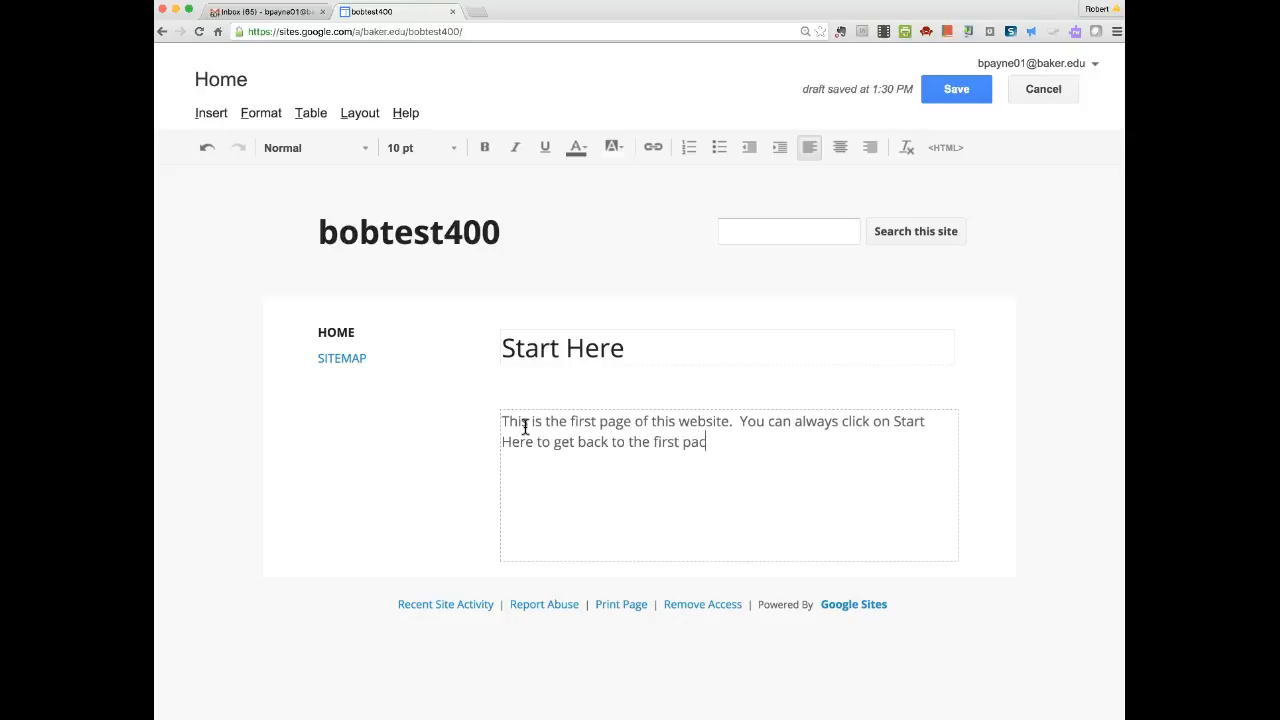
pyautogui.press('BackSpace')
pyautogui.write('ge of the website.')
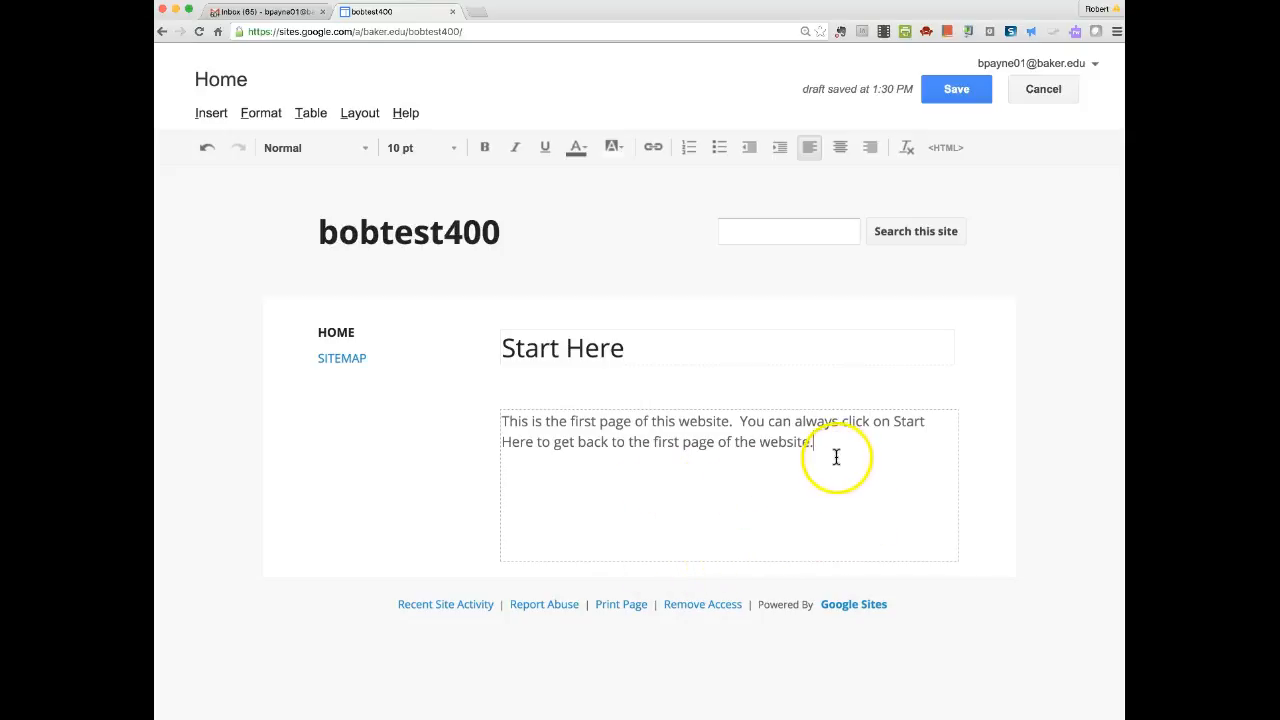
pyautogui.click(953, 91)
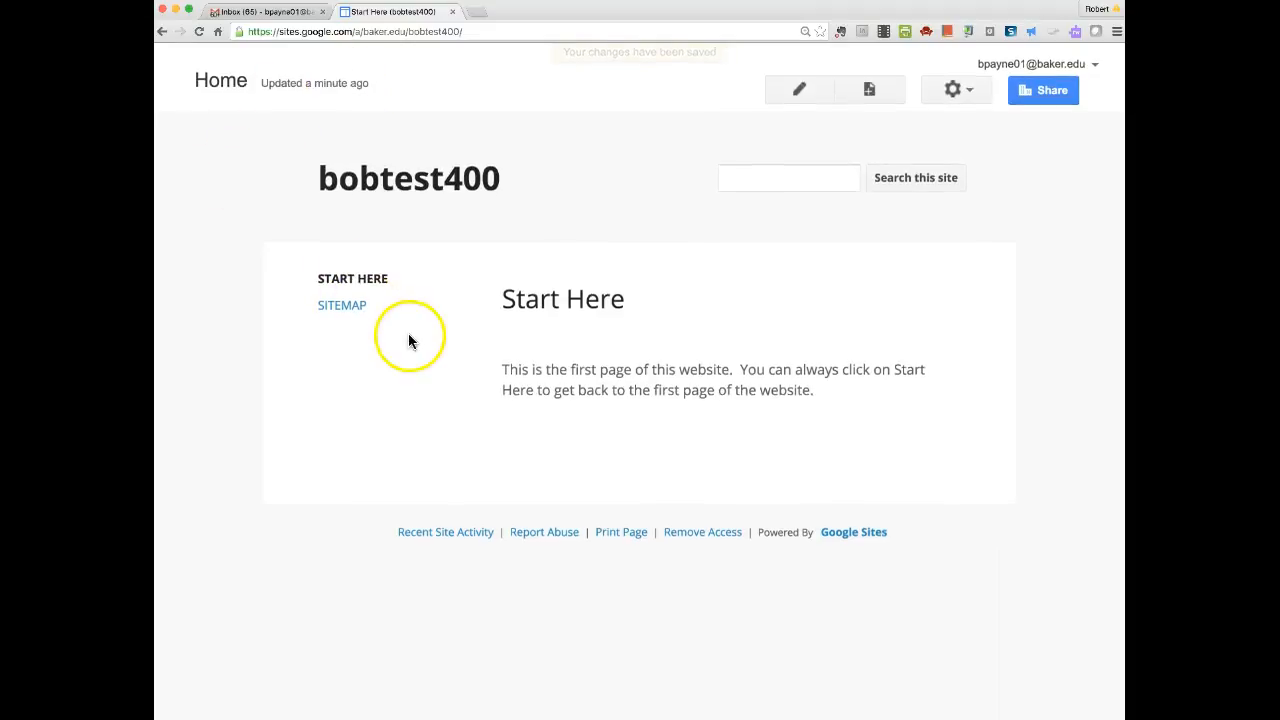
# Reopen the saved Start Here page in the editor with the Edit page pencil.
pyautogui.click(800, 92)
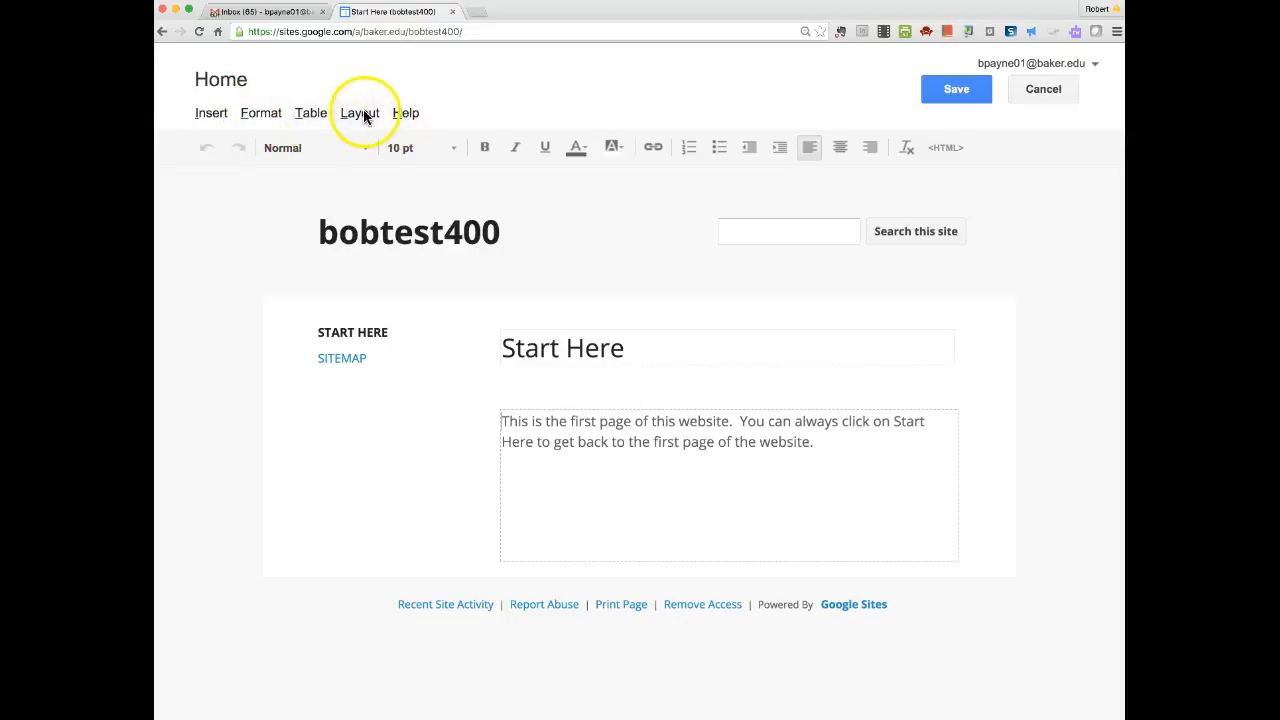
# Look through the Insert menu's gadget catalogue and add-by-URL option, then close it without adding anything.
pyautogui.click(212, 114)
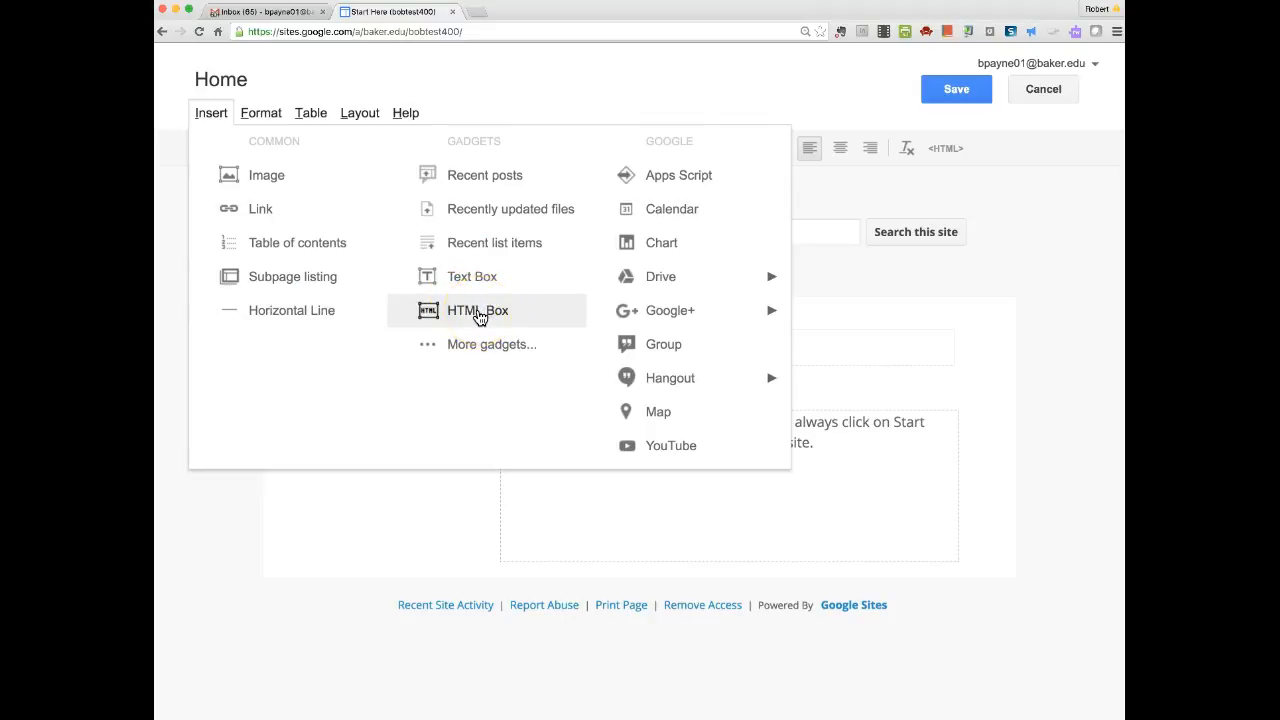
pyautogui.click(463, 344)
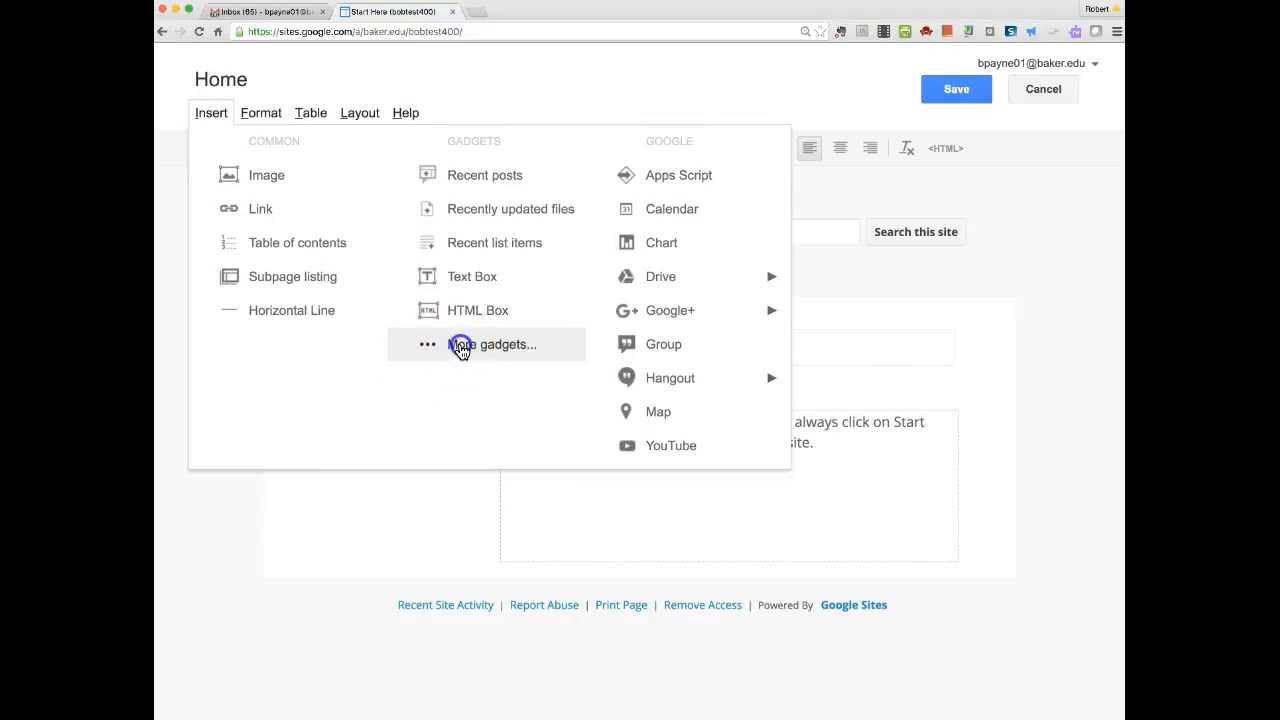
pyautogui.click(380, 331)
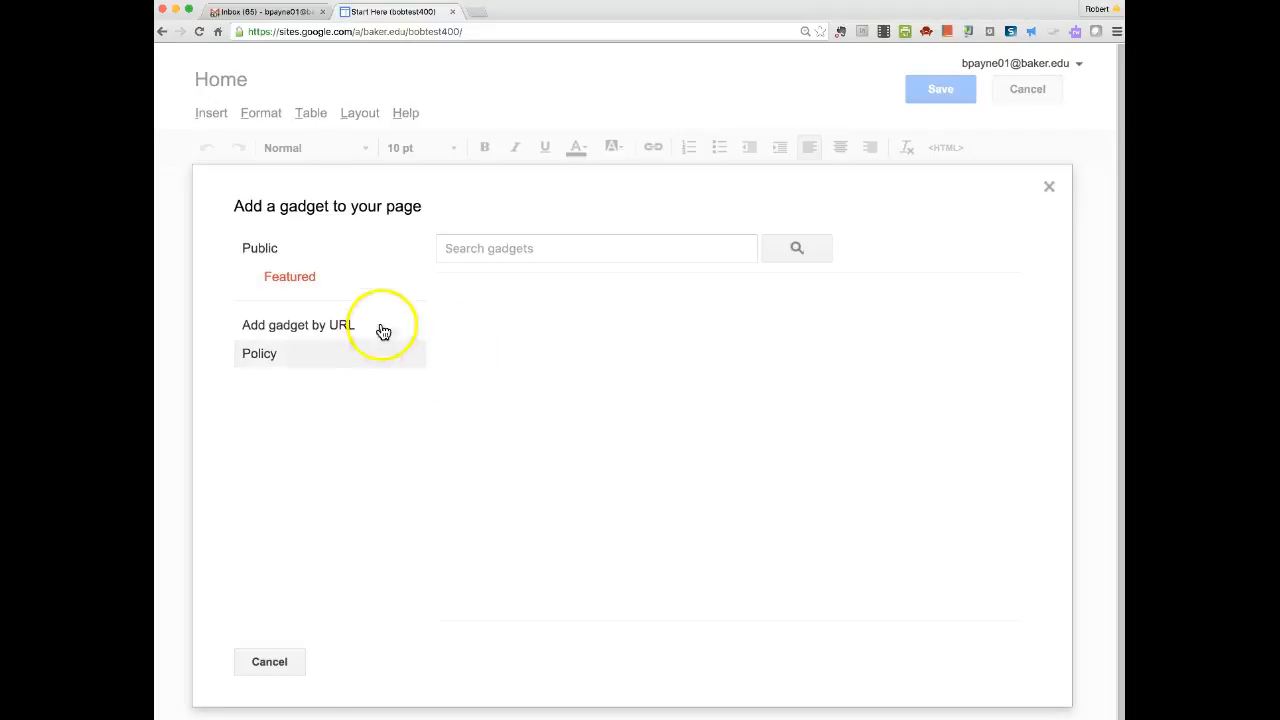
pyautogui.click(1048, 189)
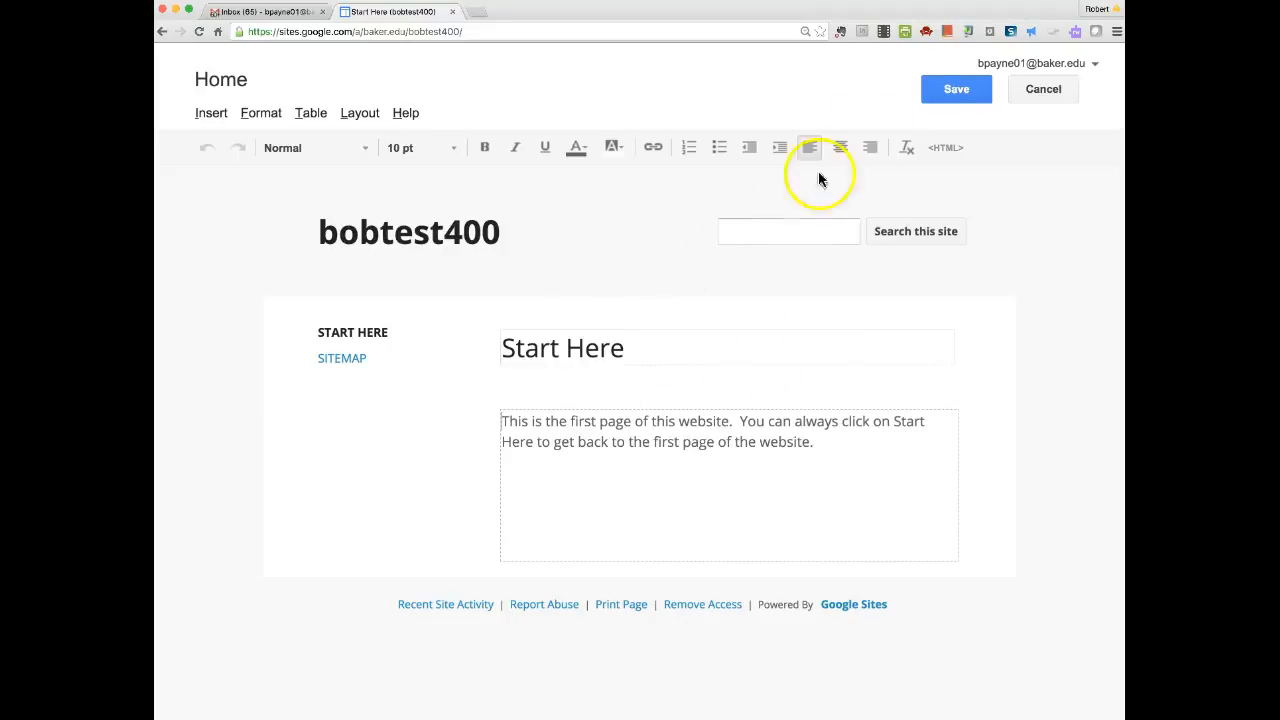
# Explore the Insert menu's Drive, Google+ and Hangout submenus on the Start Here page.
pyautogui.click(205, 112)
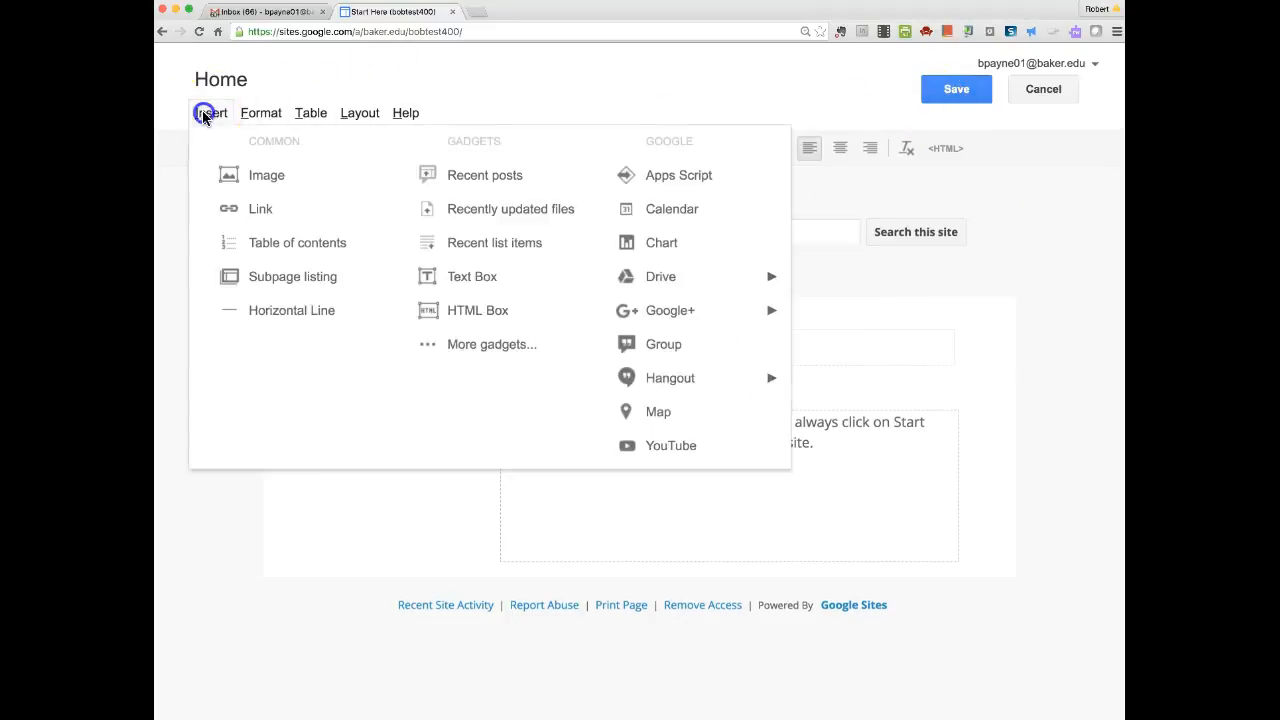
pyautogui.click(261, 113)
pyautogui.moveTo(208, 112)
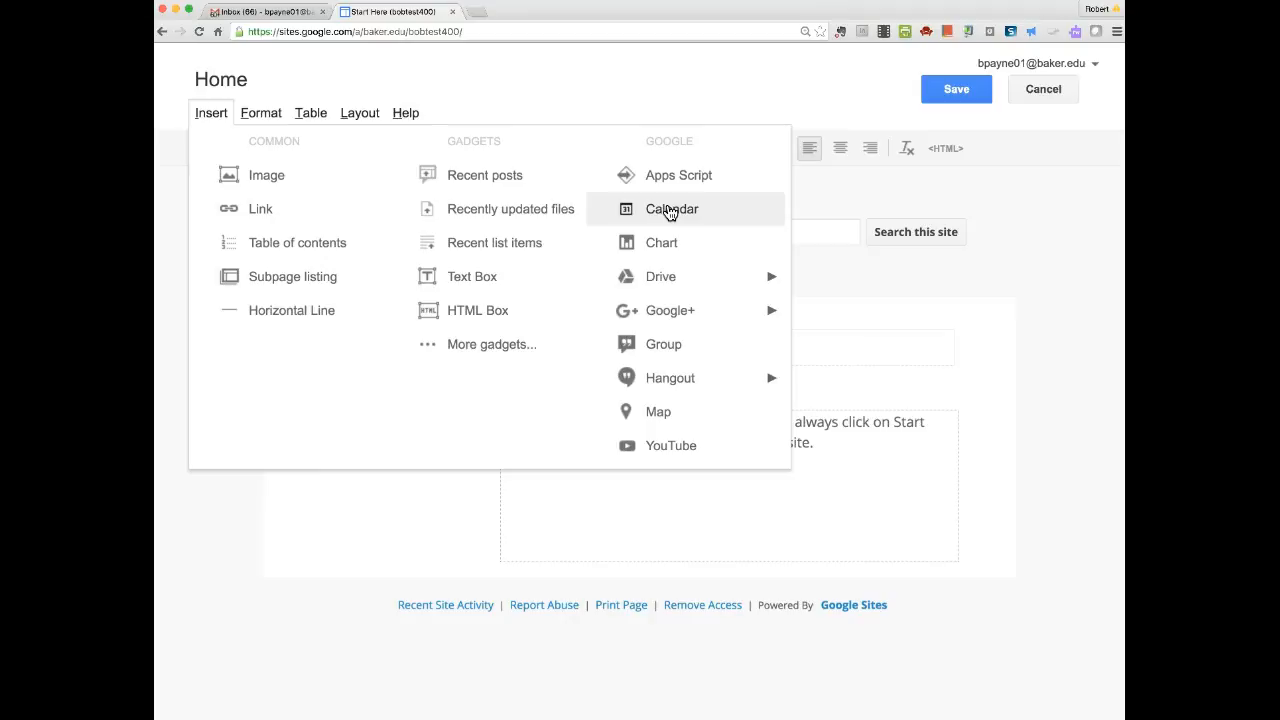
pyautogui.click(662, 247)
pyautogui.click(665, 278)
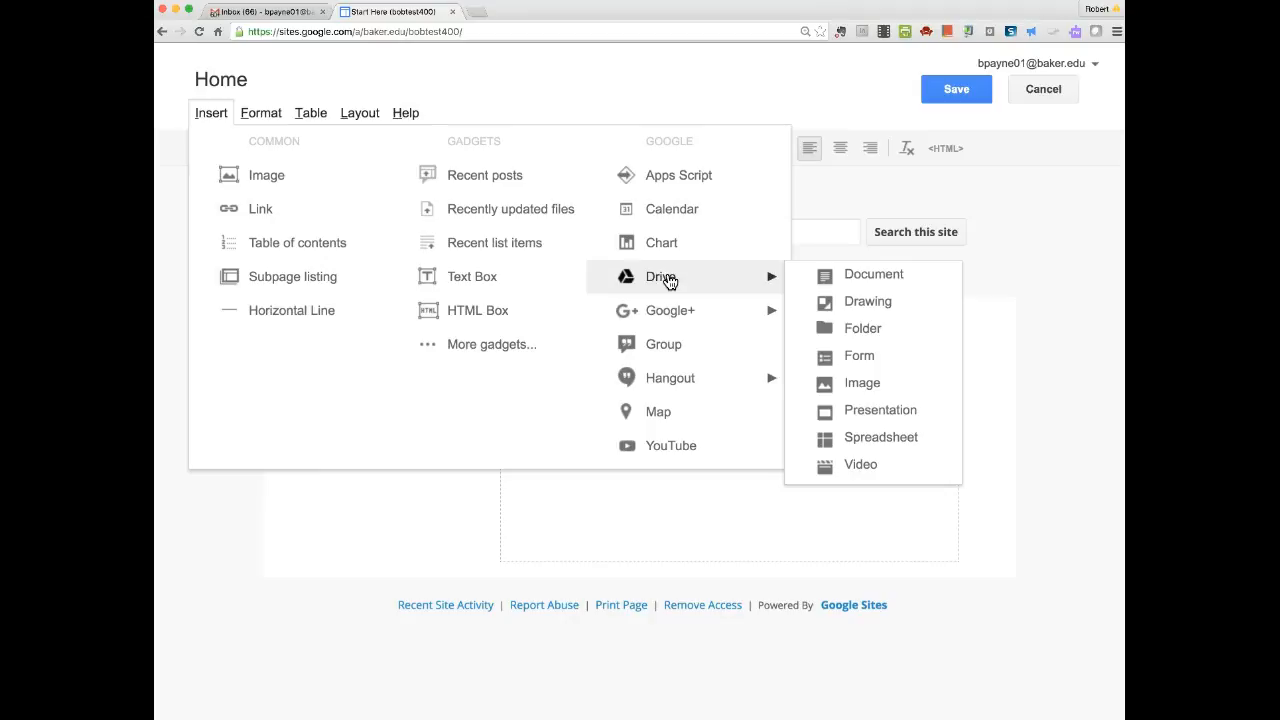
pyautogui.click(673, 312)
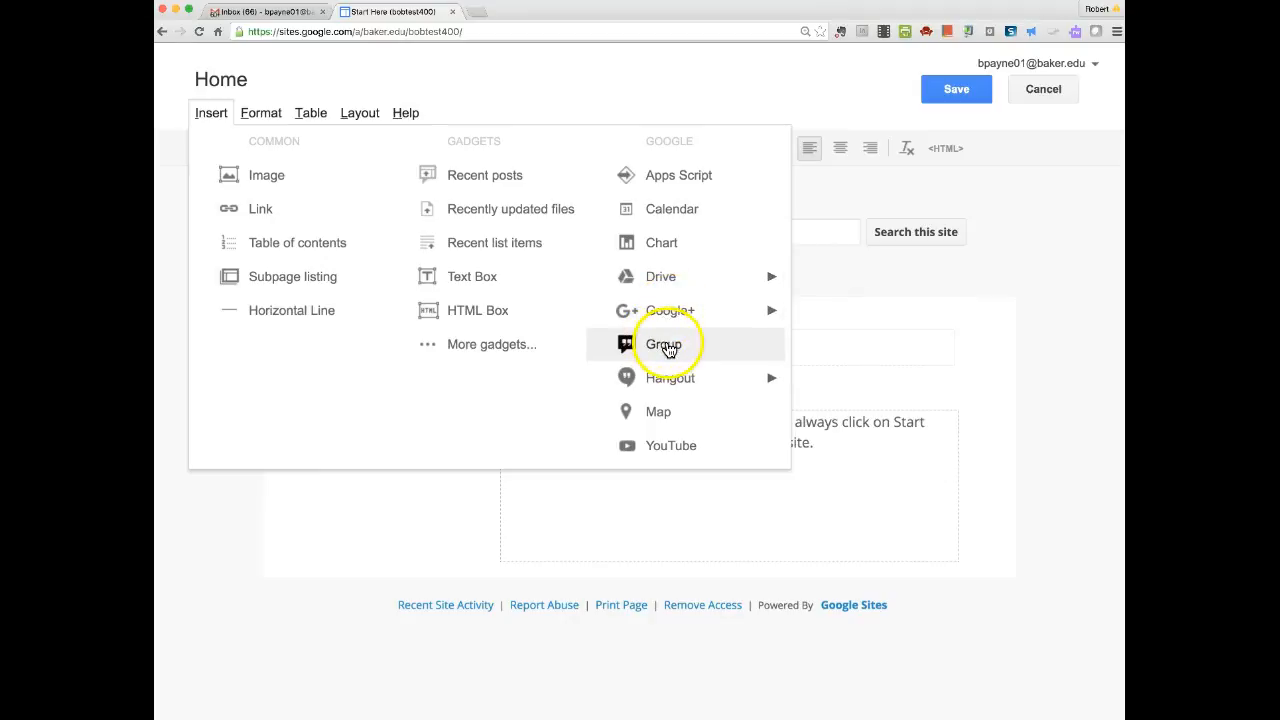
pyautogui.click(686, 376)
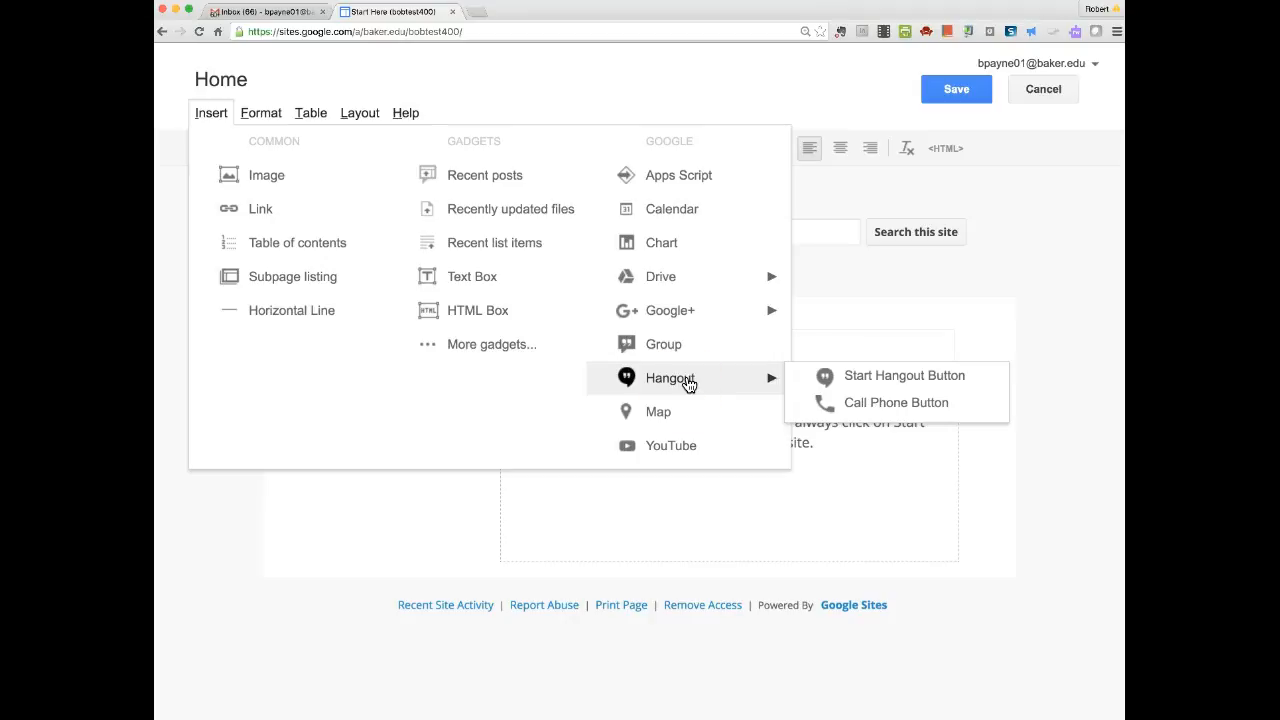
# Start the Insert YouTube Video dialog and open a new blank browser tab.
pyautogui.click(655, 416)
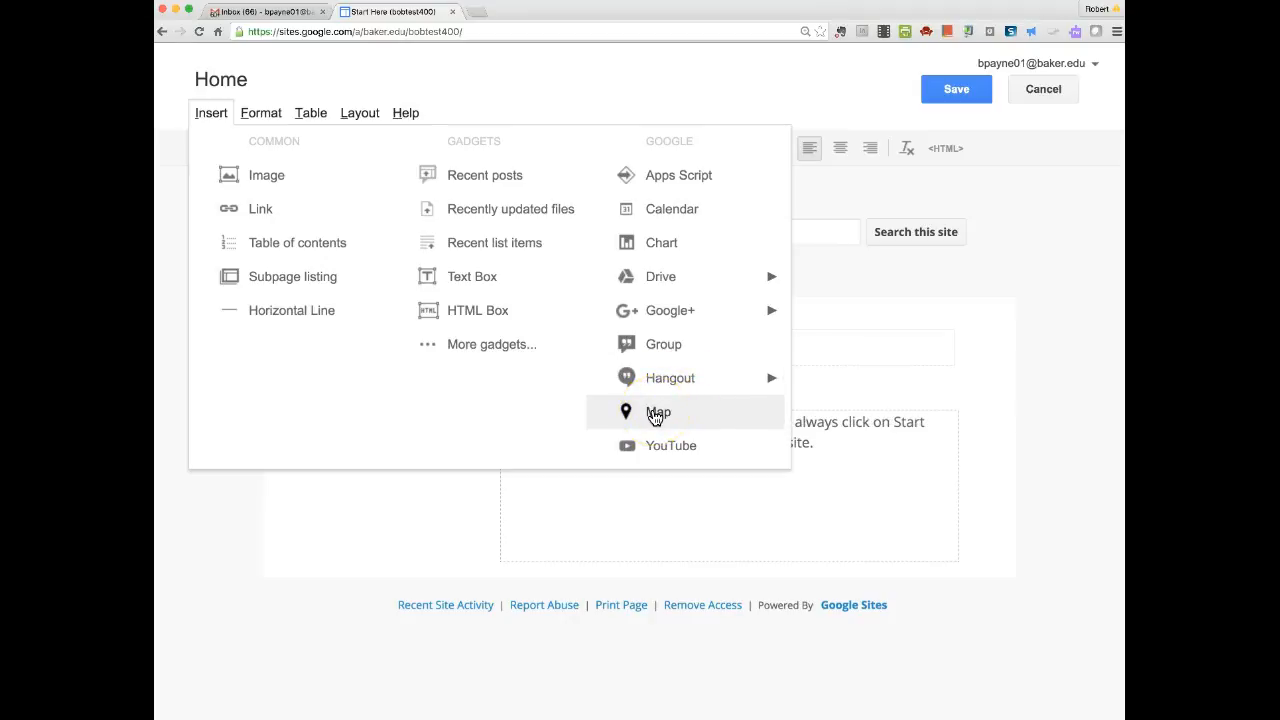
pyautogui.click(664, 448)
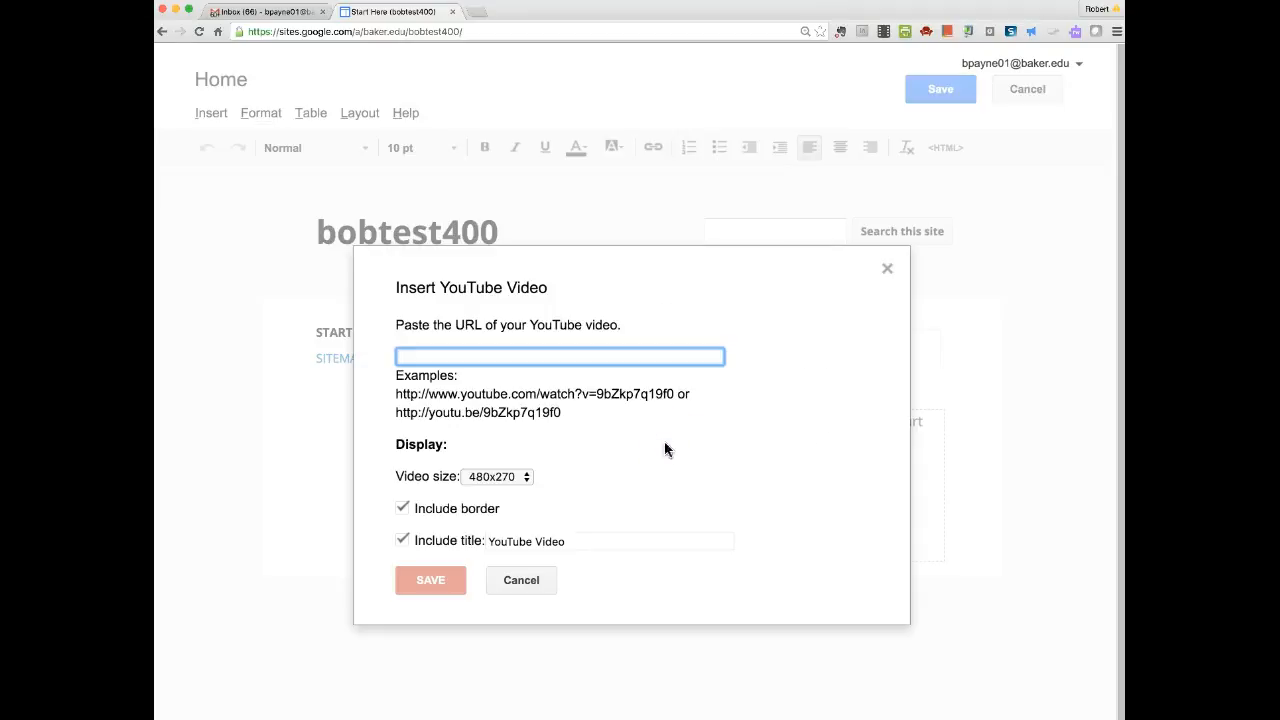
pyautogui.click(480, 12)
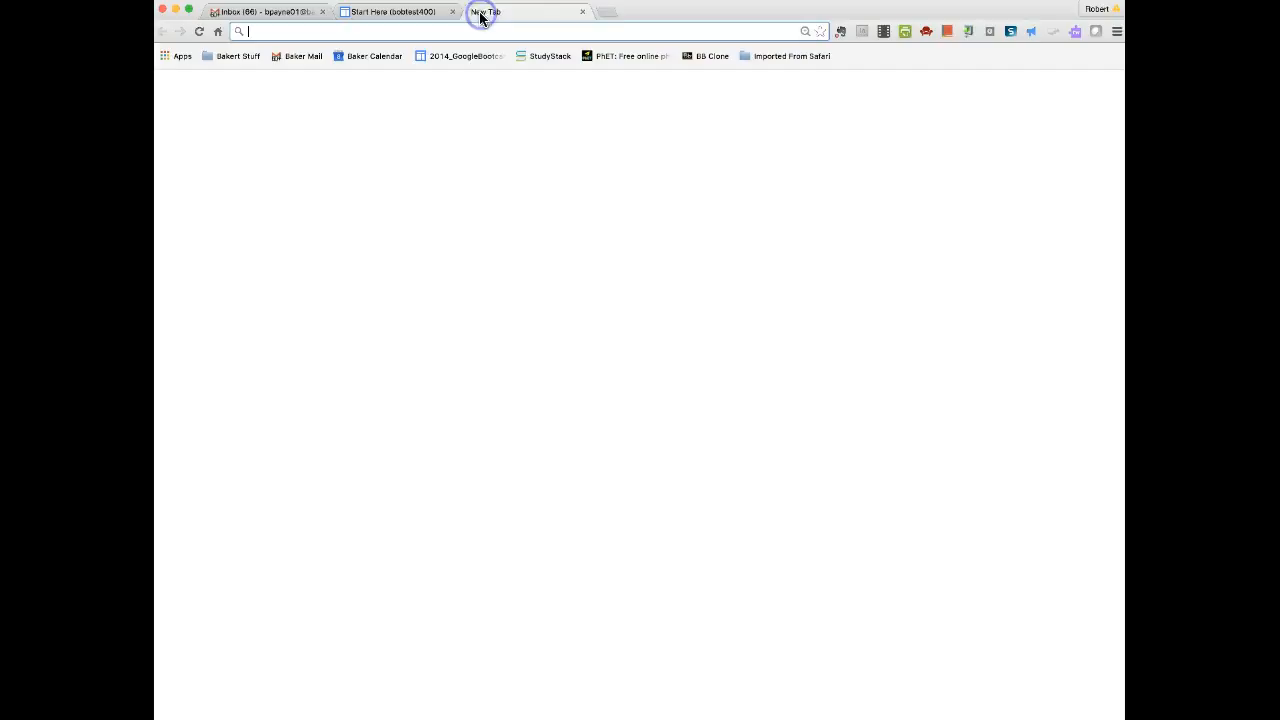
# Go to youtube.com and search for 'steve jobs on managing people'.
pyautogui.write('www.youtube.com')
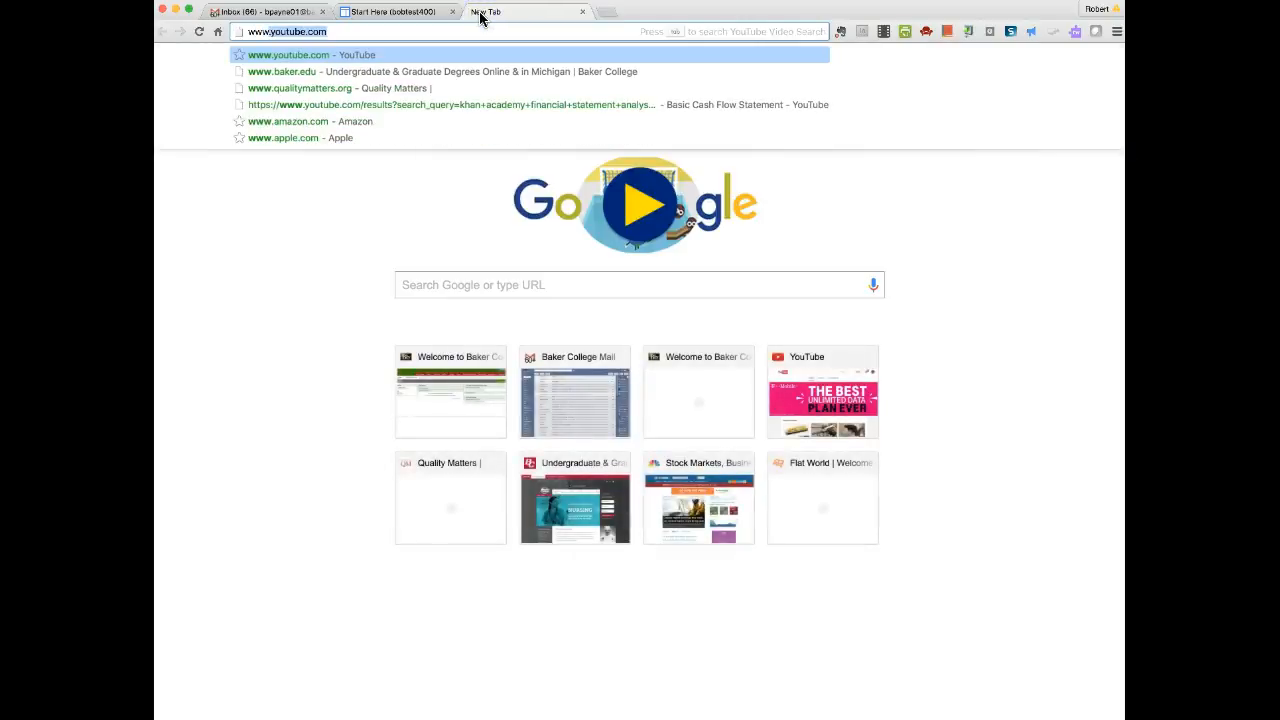
pyautogui.press('Return')
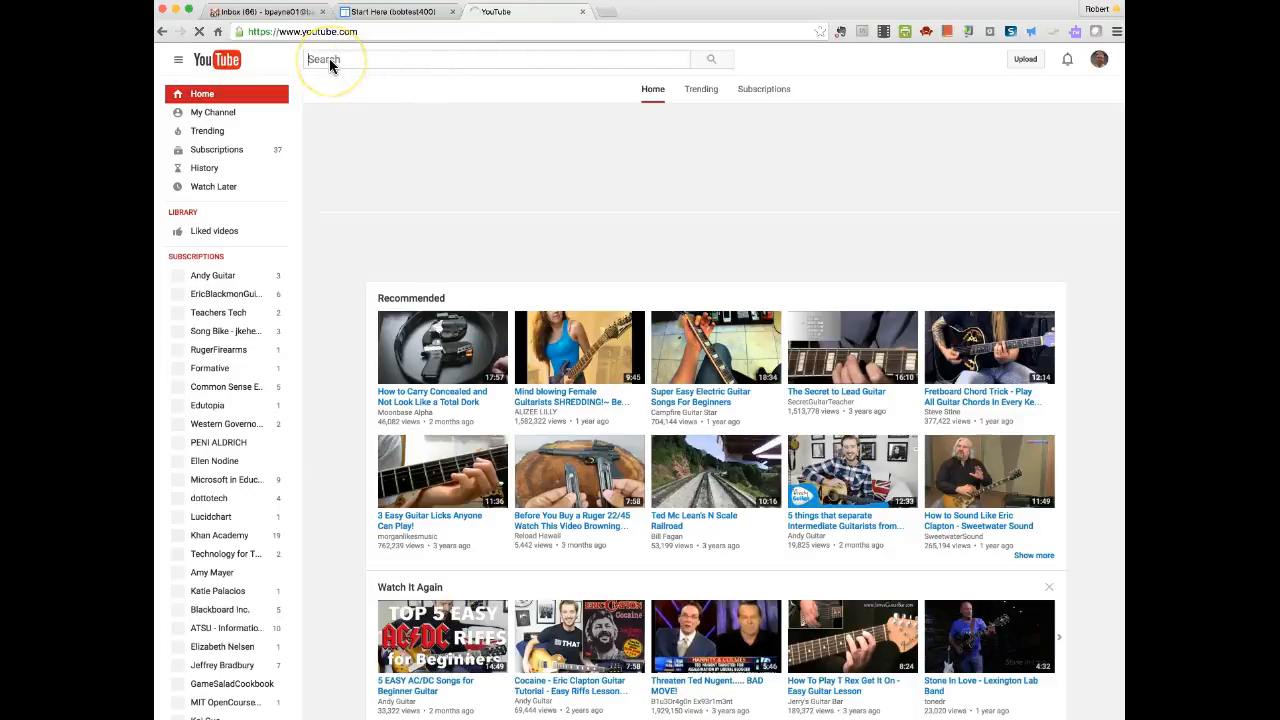
pyautogui.write('stye')
pyautogui.press('BackSpace')
pyautogui.press('BackSpace')
pyautogui.press('BackSpace')
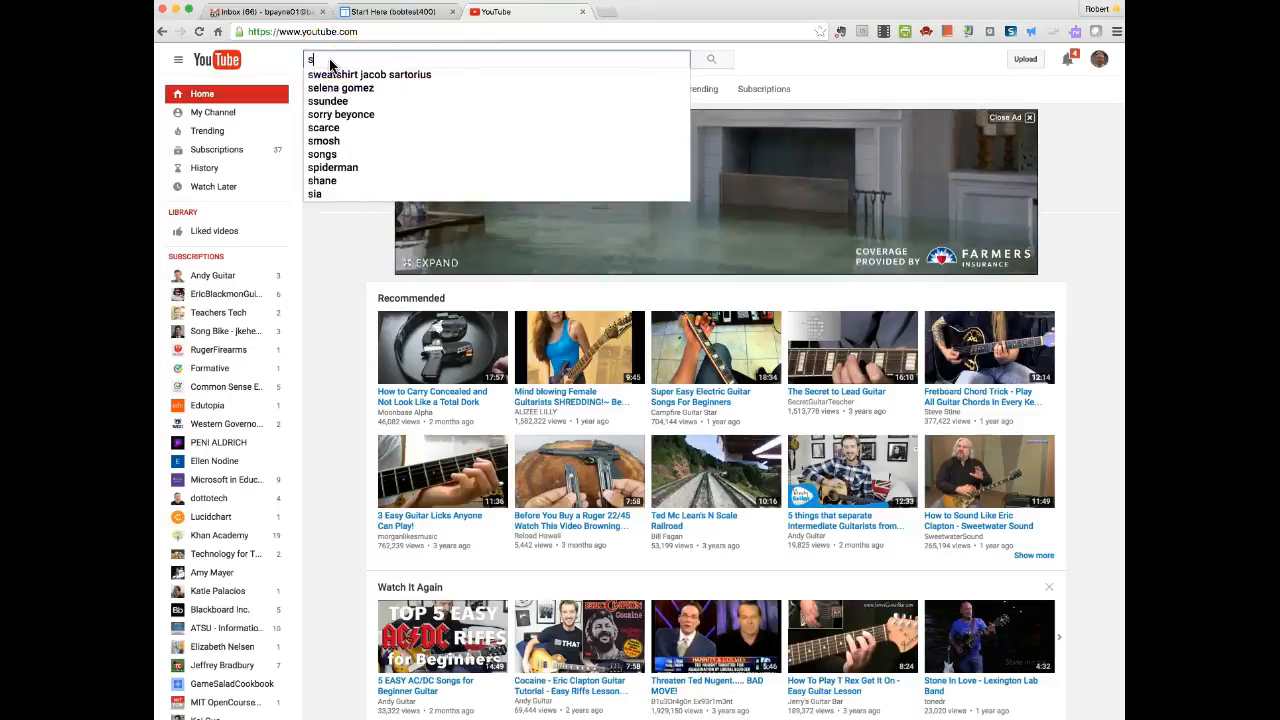
pyautogui.write('teve job')
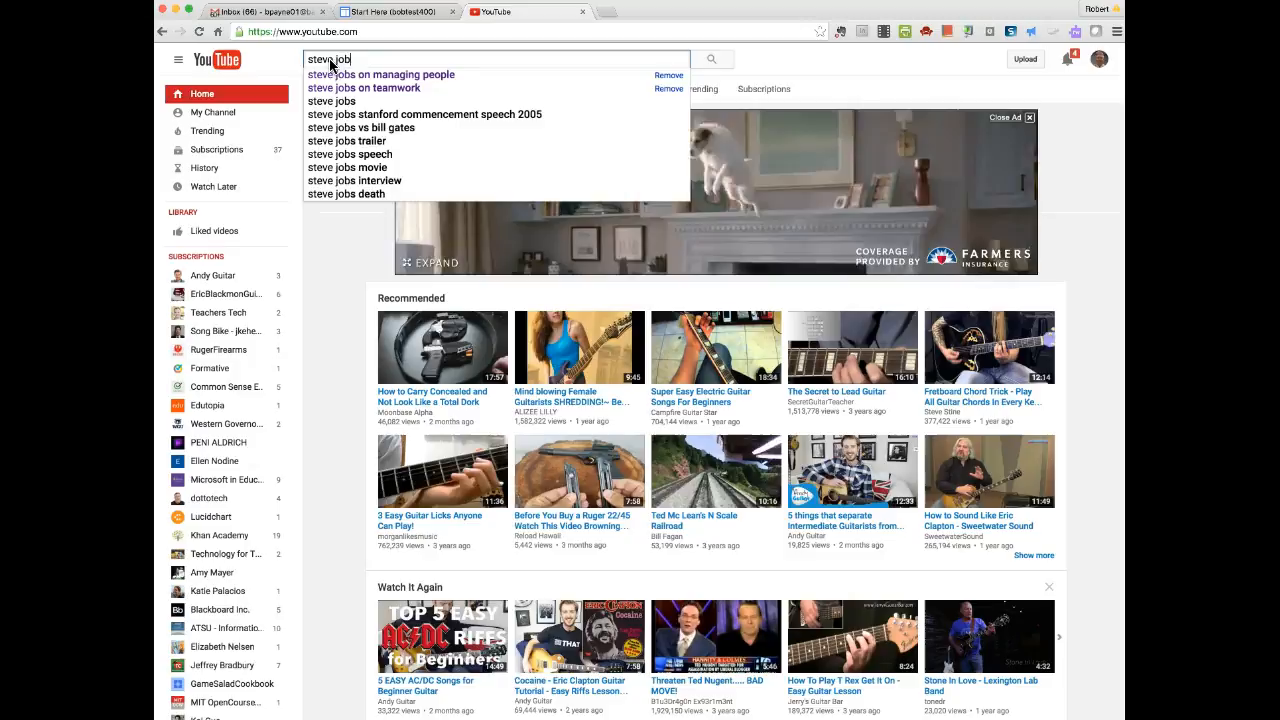
pyautogui.write('s on mana')
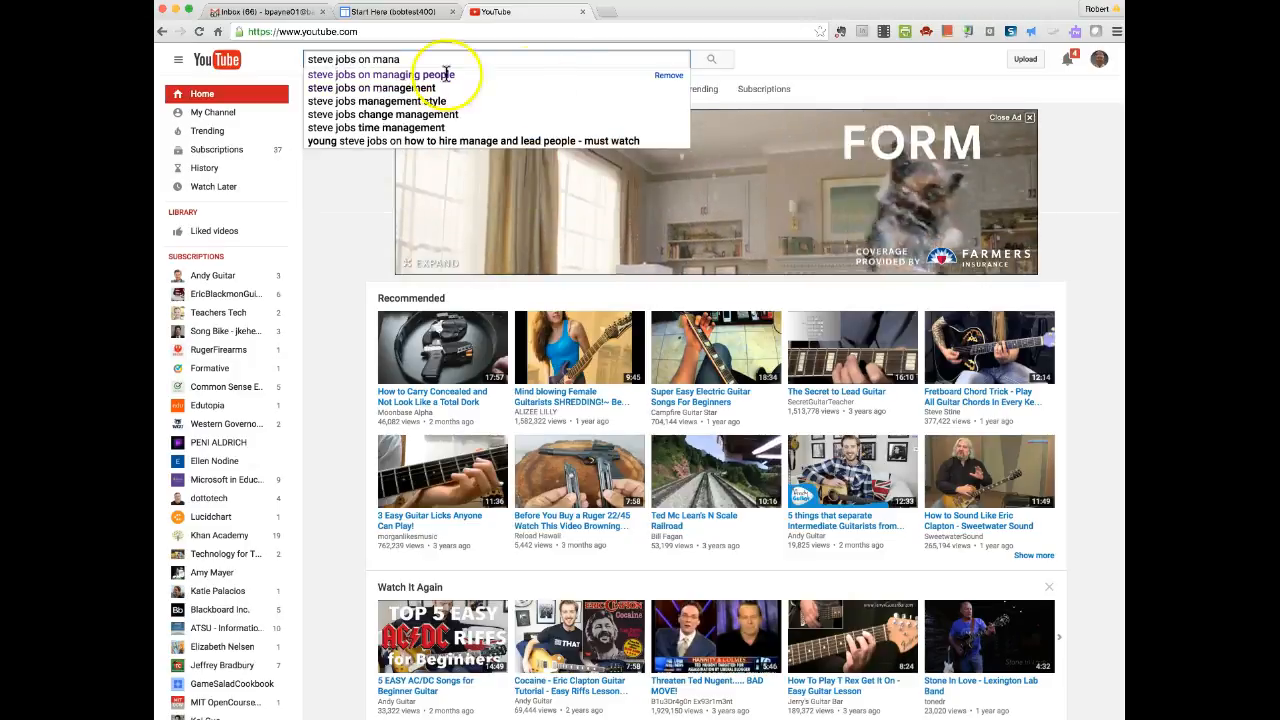
pyautogui.click(446, 75)
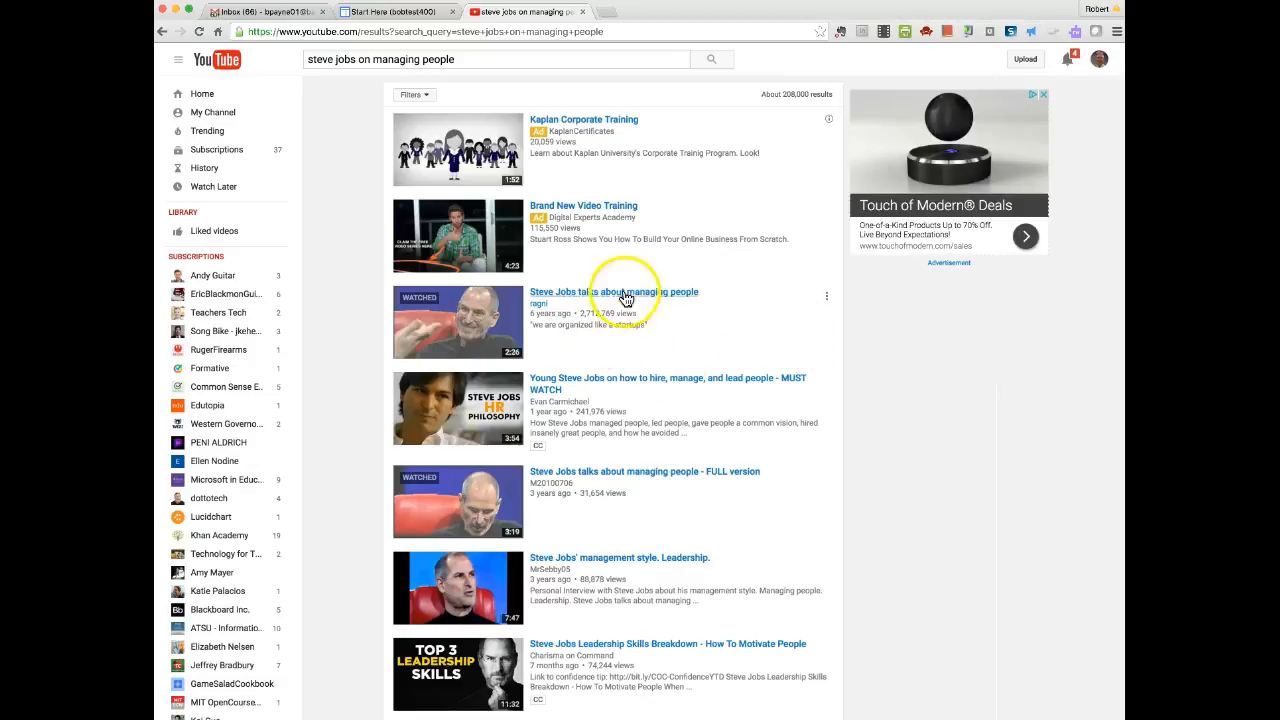
pyautogui.click(614, 297)
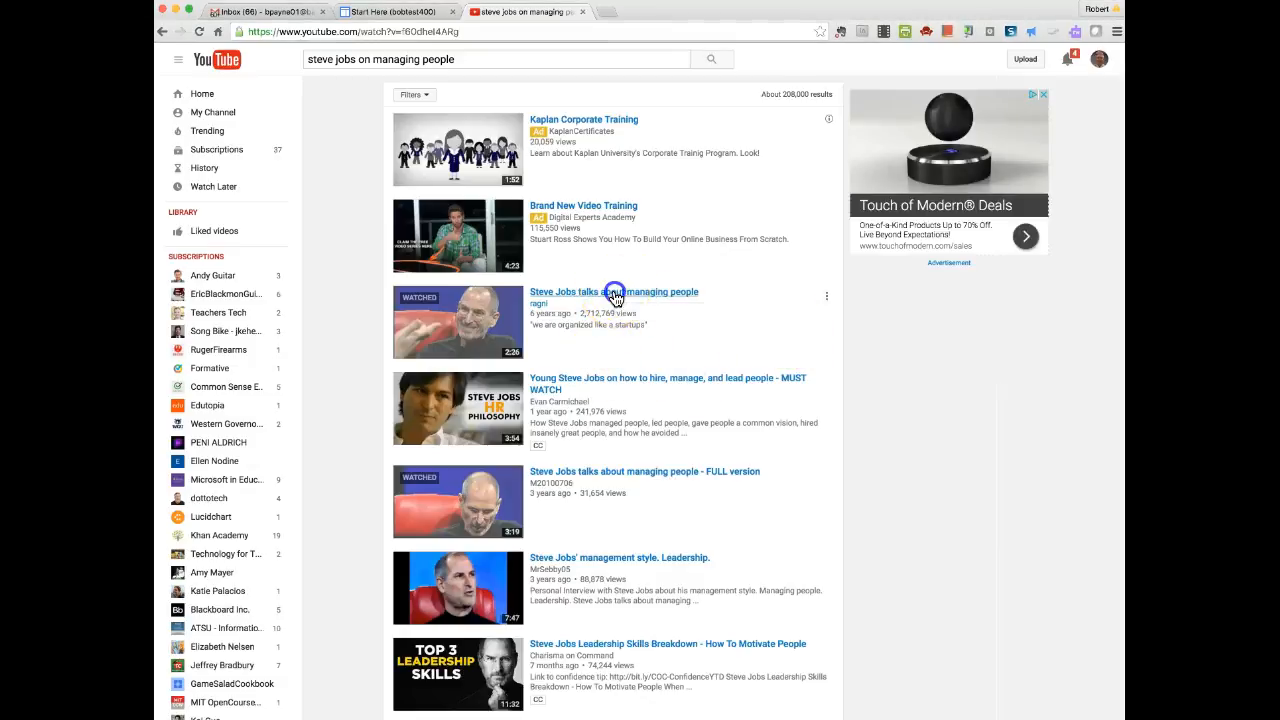
pyautogui.click(238, 388)
pyautogui.click(305, 492)
pyautogui.press('super+c')
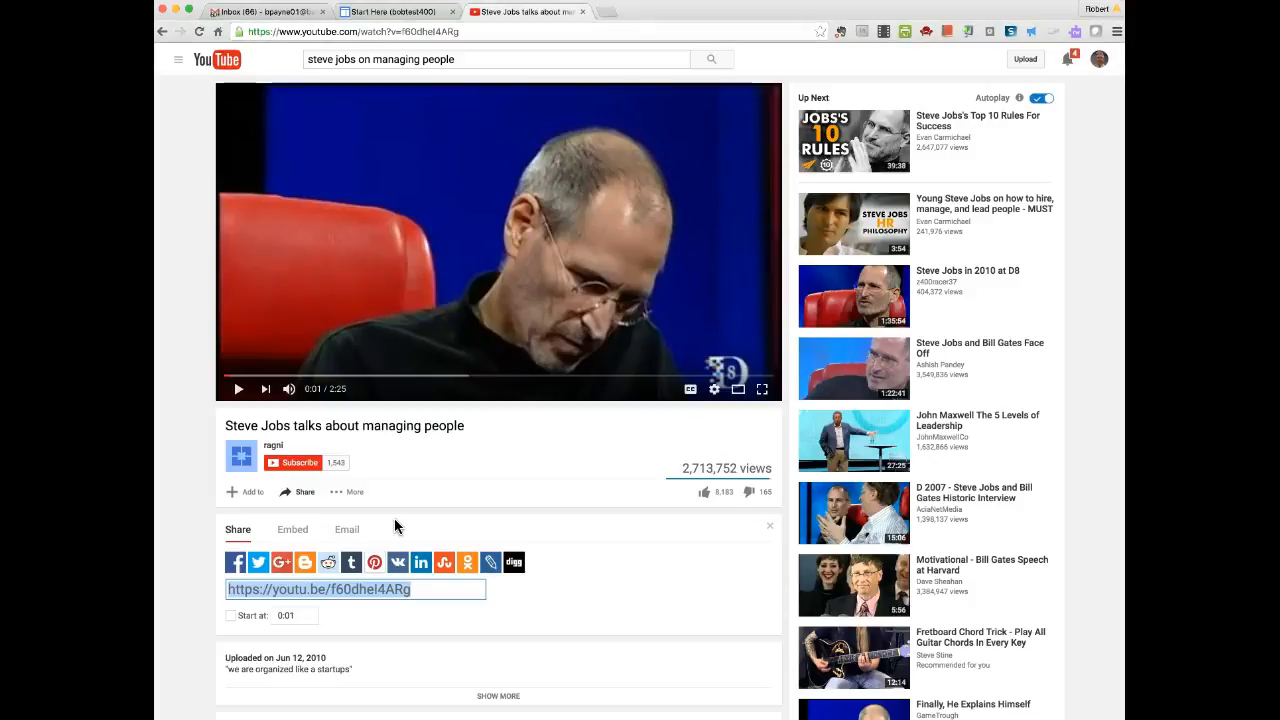
pyautogui.click(379, 17)
# Paste the YouTube link, title the video 'Steve Jobs on Managing People', and insert it.
pyautogui.click(399, 358)
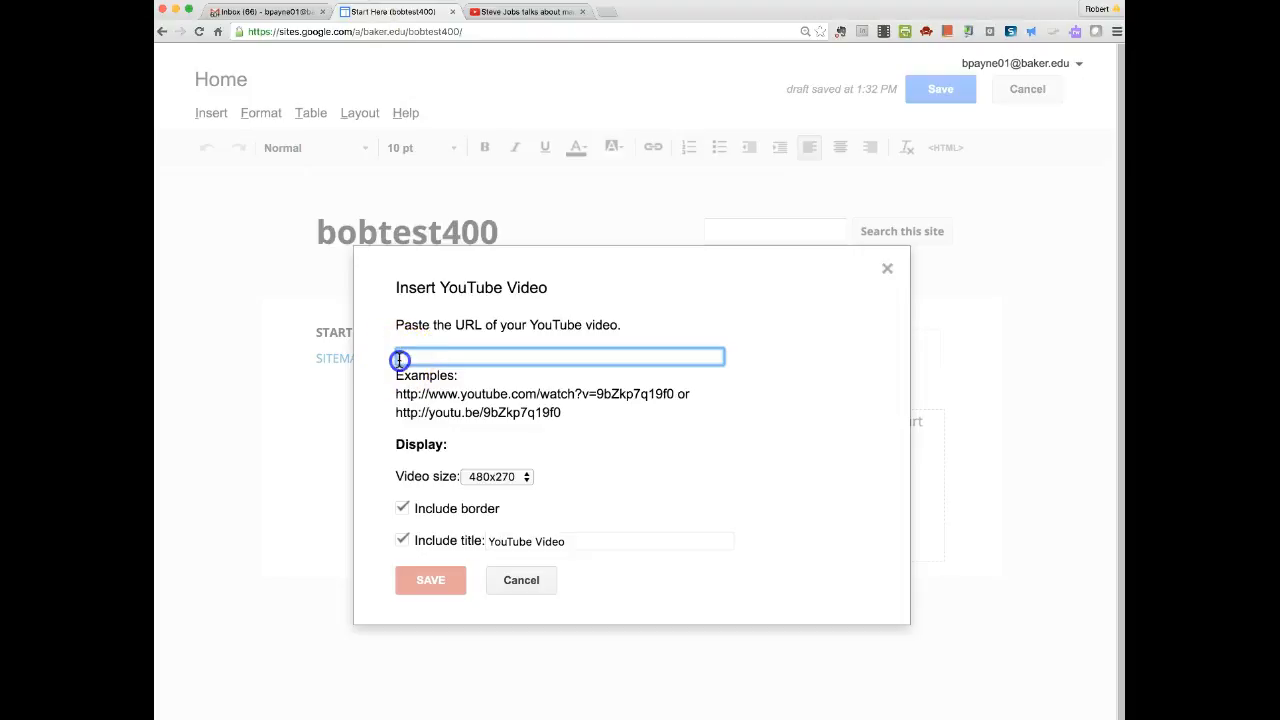
pyautogui.press('super+v')
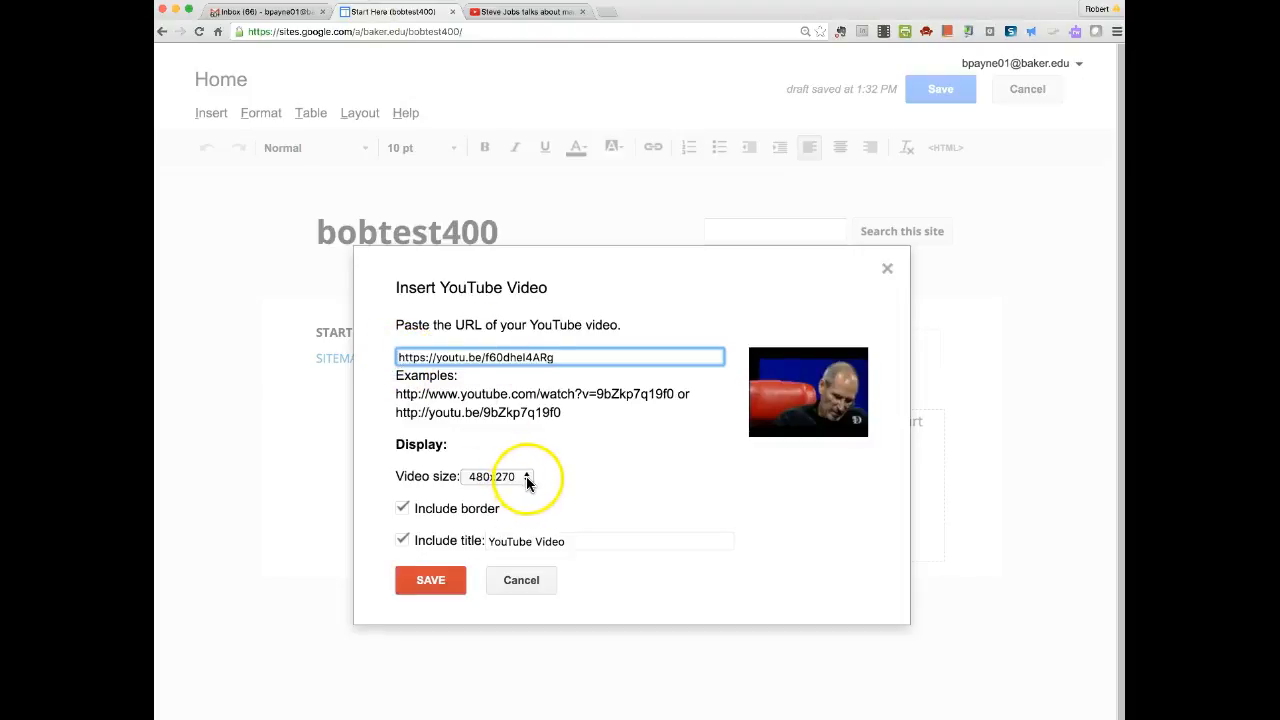
pyautogui.click(567, 541)
pyautogui.moveTo(567, 541); pyautogui.dragTo(474, 541)
pyautogui.write('Steve JO')
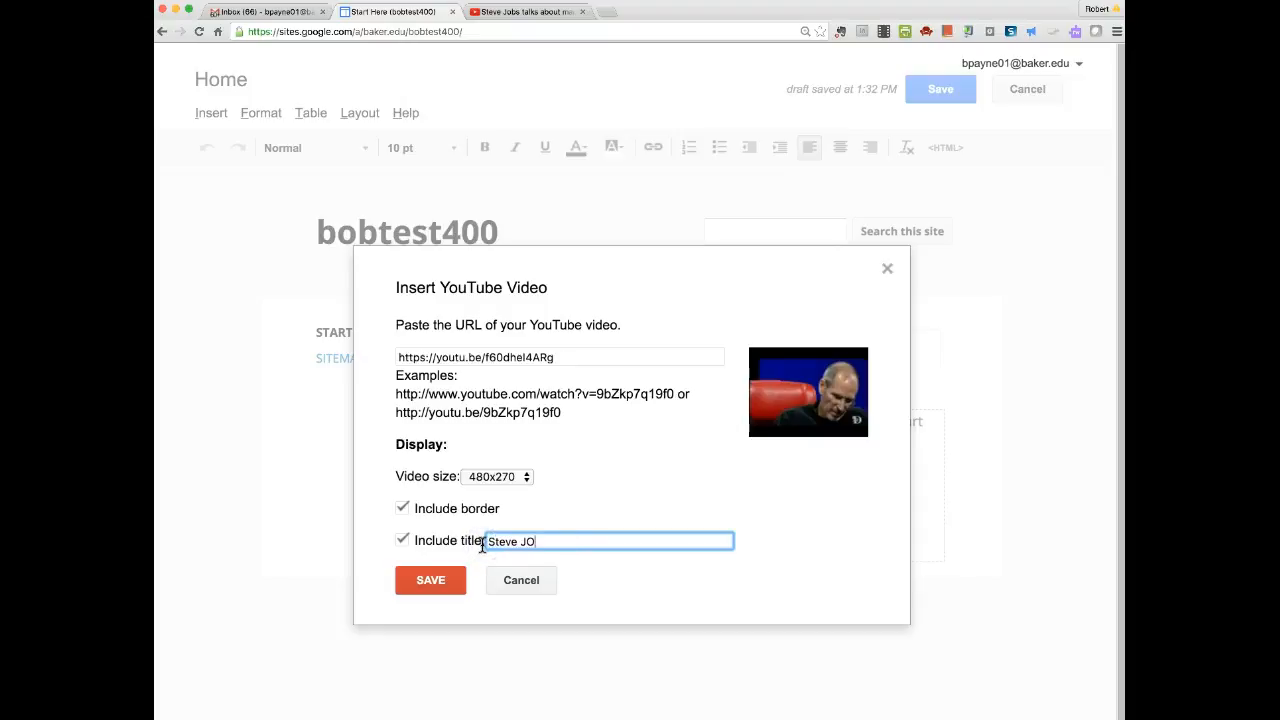
pyautogui.write('bs on Managing People')
pyautogui.click(430, 580)
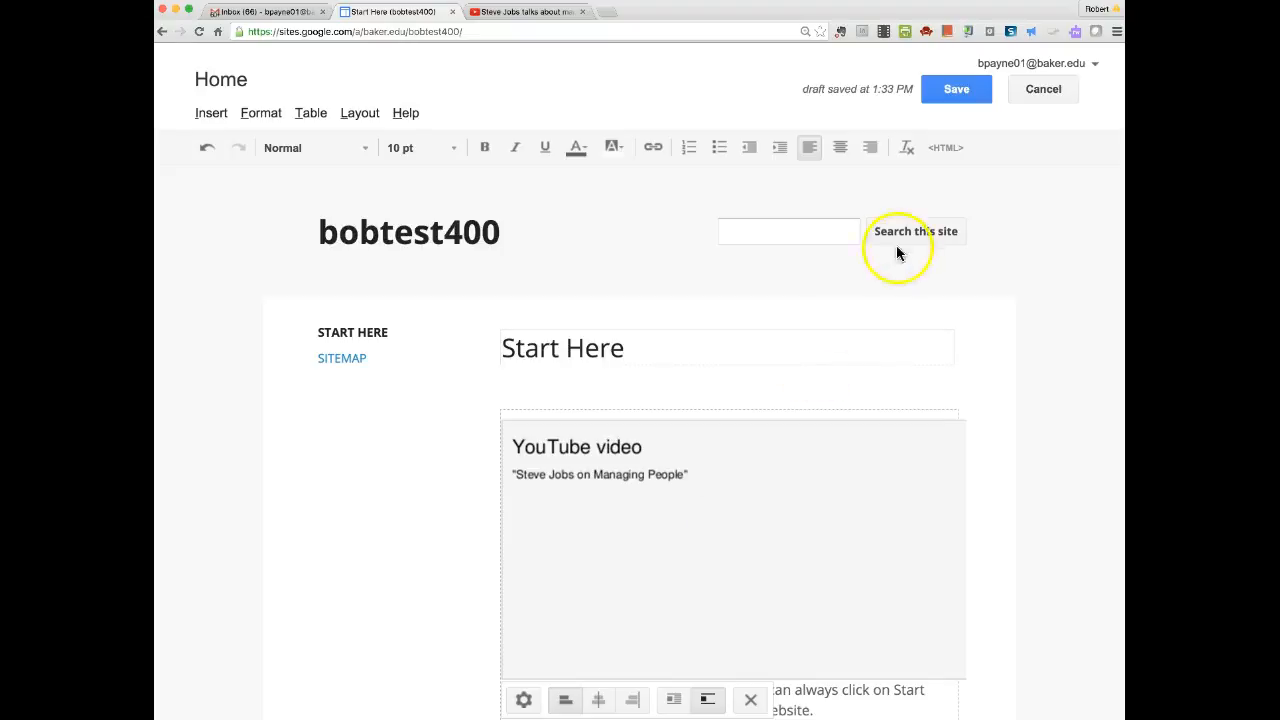
# Save the Start Here page with the embedded video, check it, and reopen the editor.
pyautogui.click(940, 91)
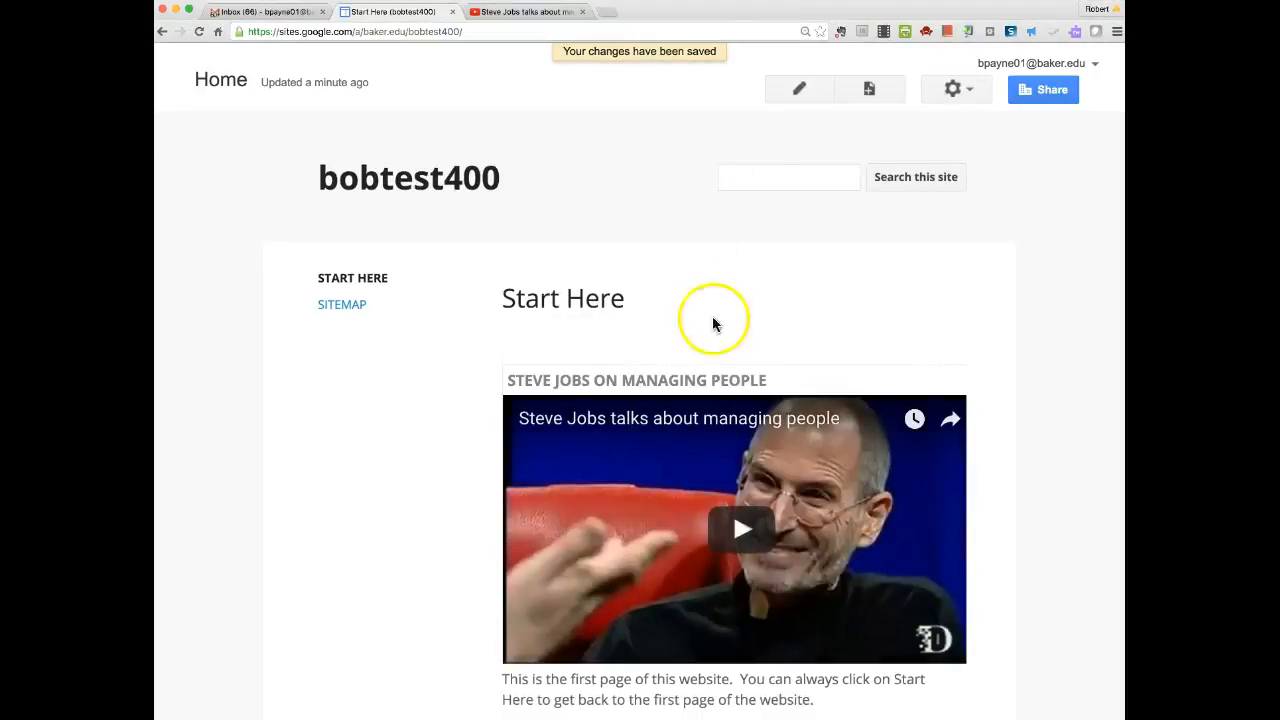
pyautogui.click(890, 580)
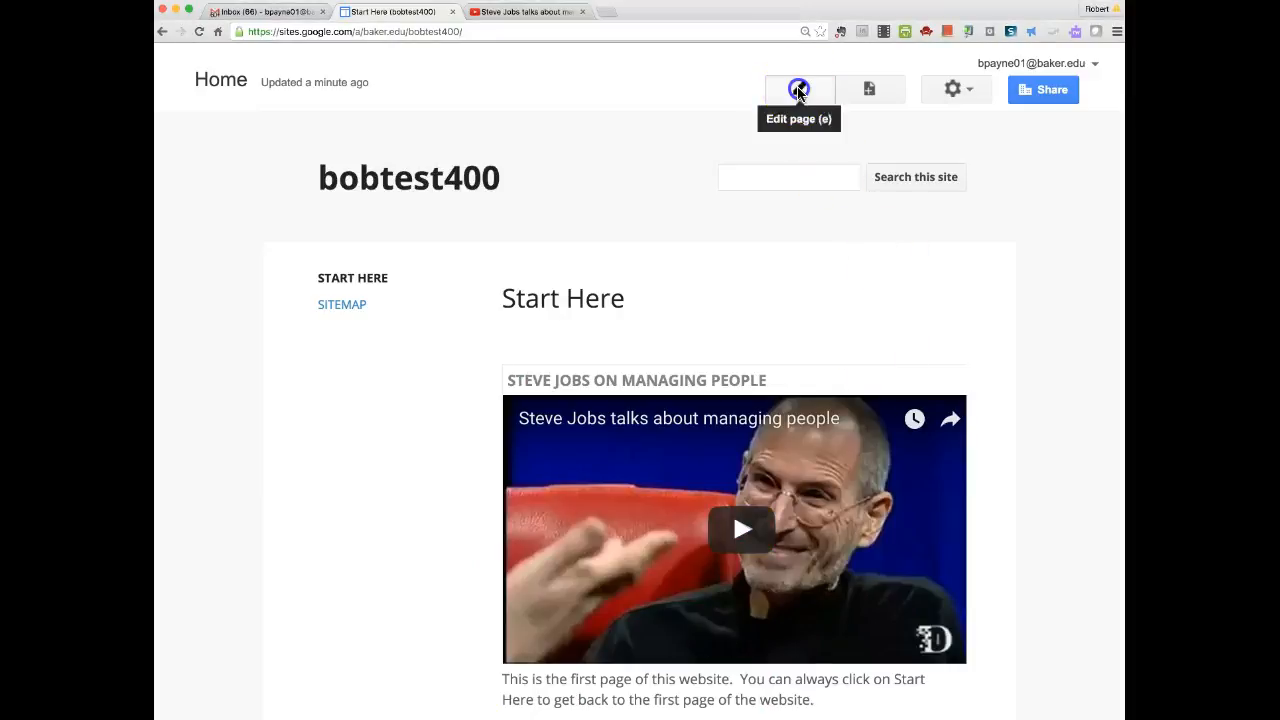
pyautogui.click(799, 89)
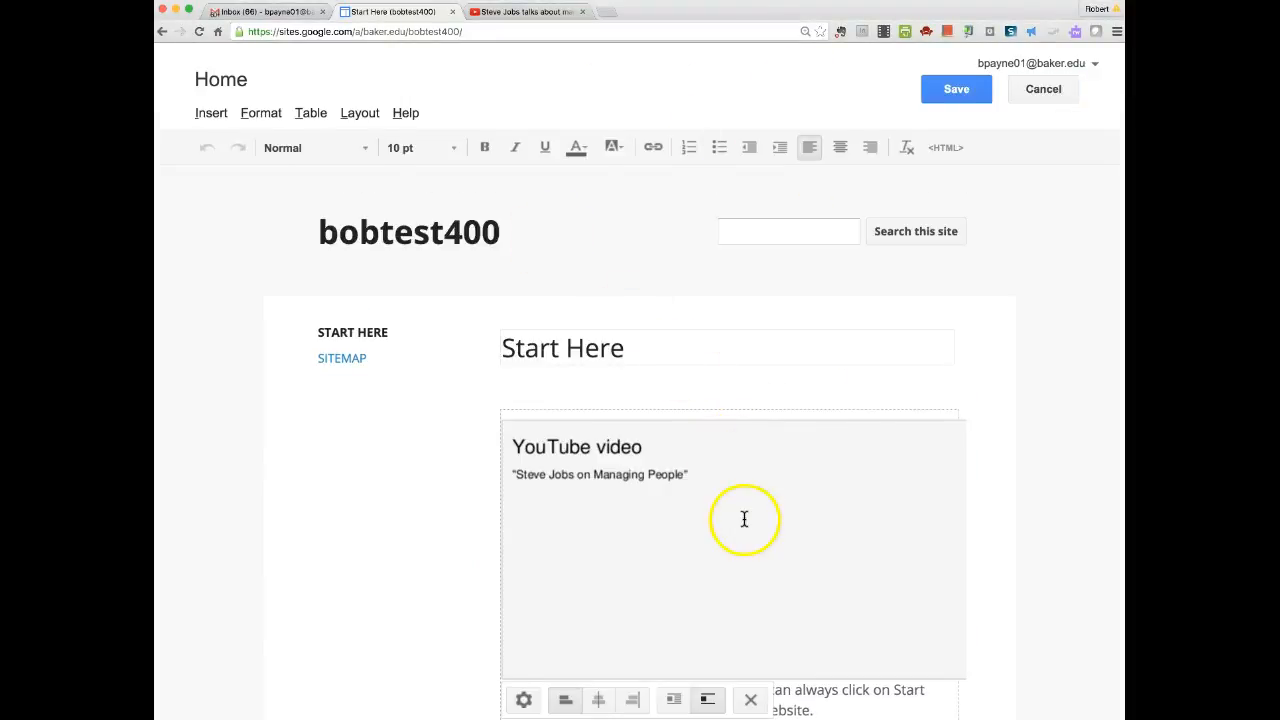
# Remove the misplaced video from the Start Here page.
pyautogui.click(750, 701)
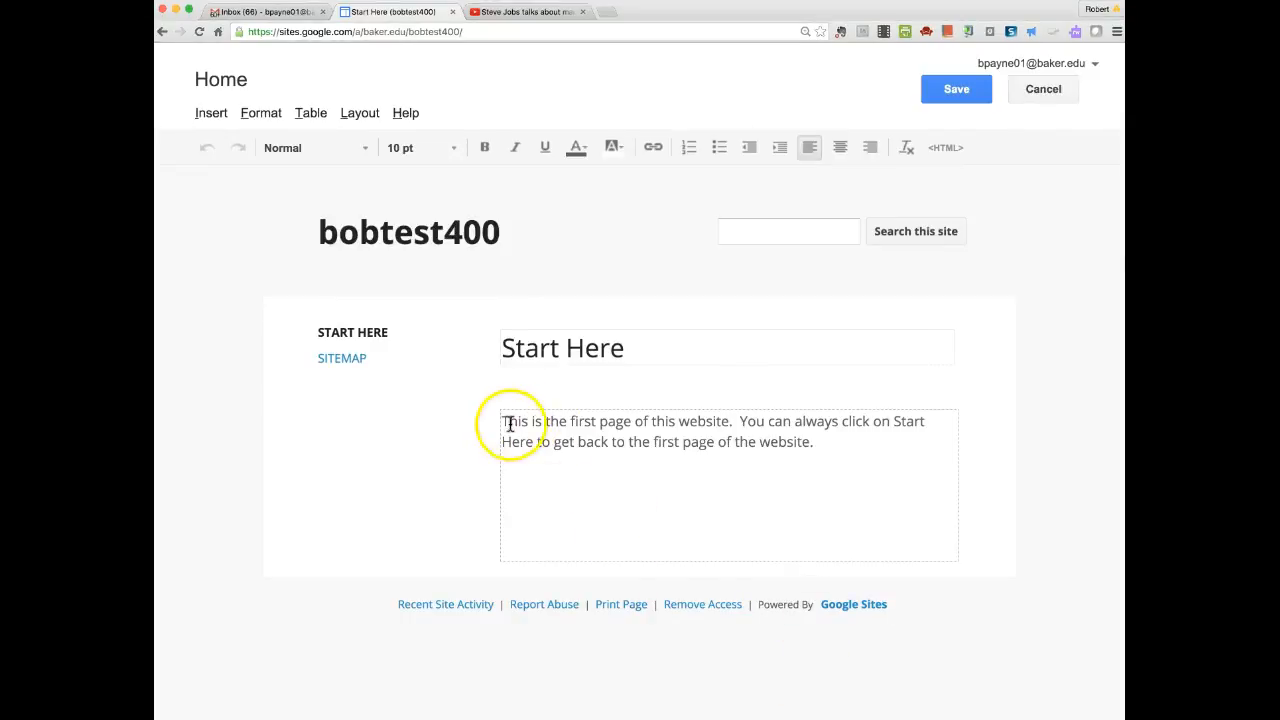
pyautogui.moveTo(504, 422); pyautogui.dragTo(888, 458)
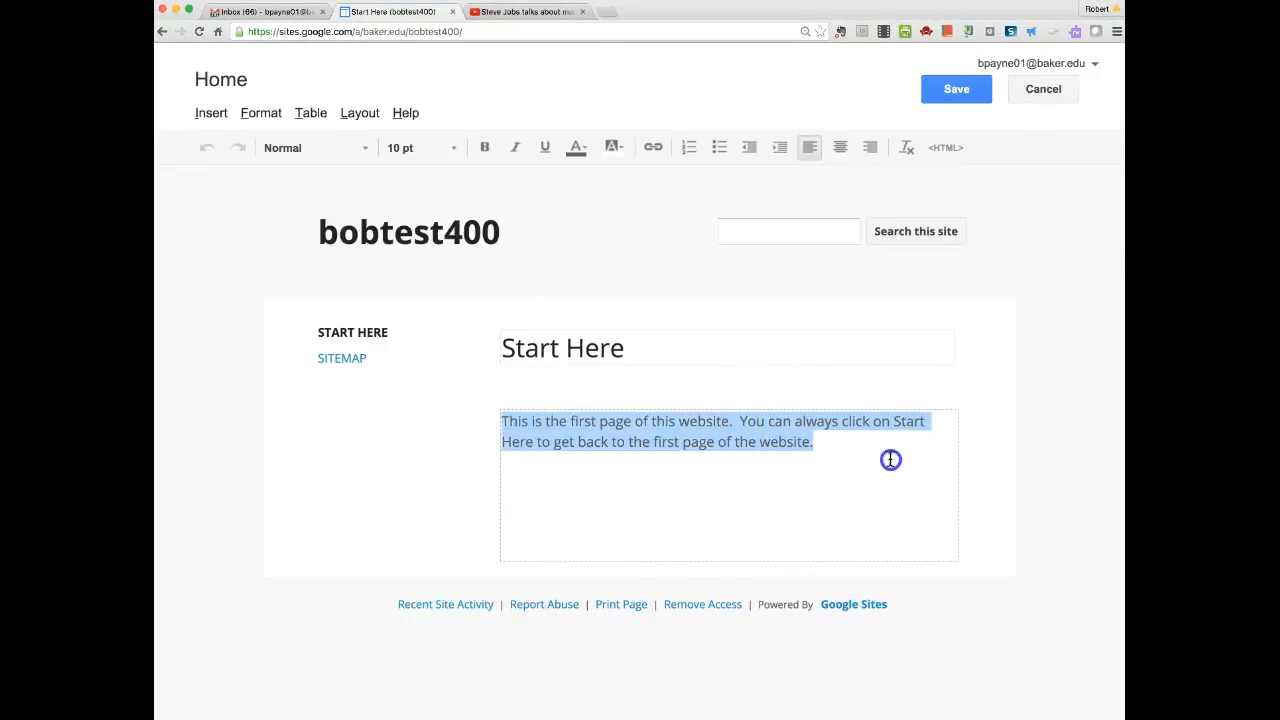
pyautogui.click(826, 446)
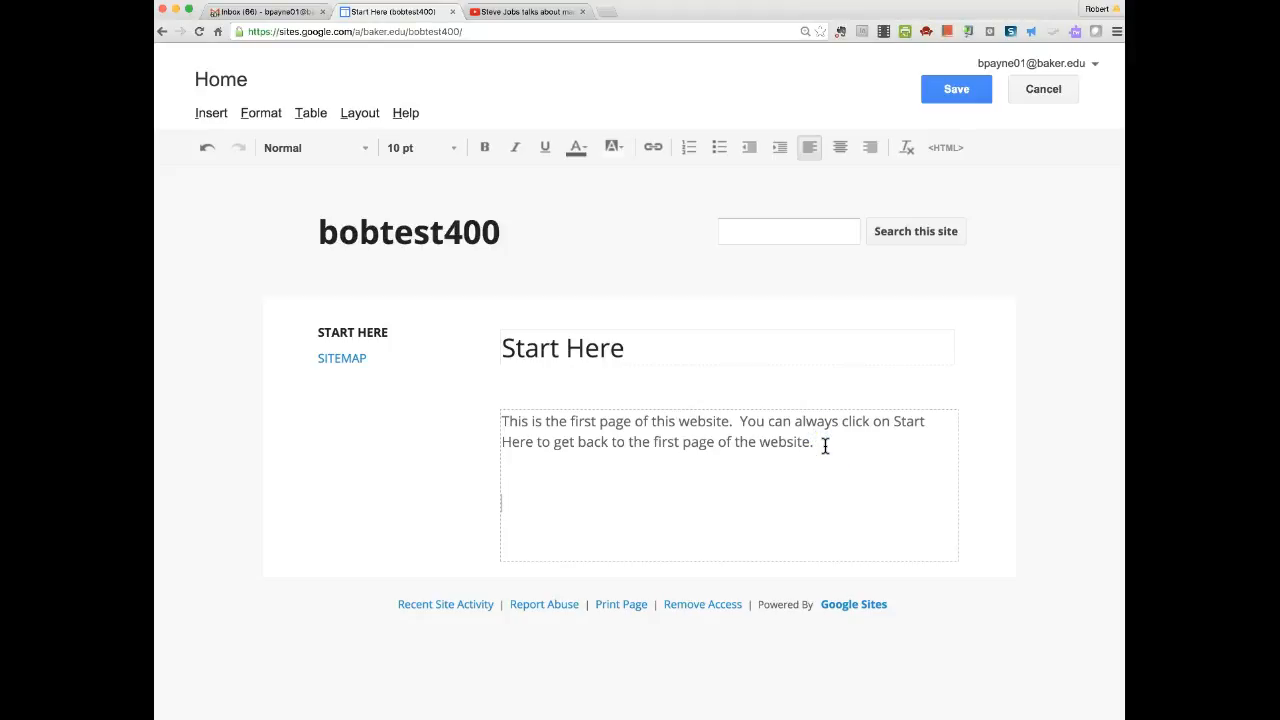
# Re-embed the YouTube video titled 'Steve Jobs on Managing People' below the intro and save.
pyautogui.click(211, 114)
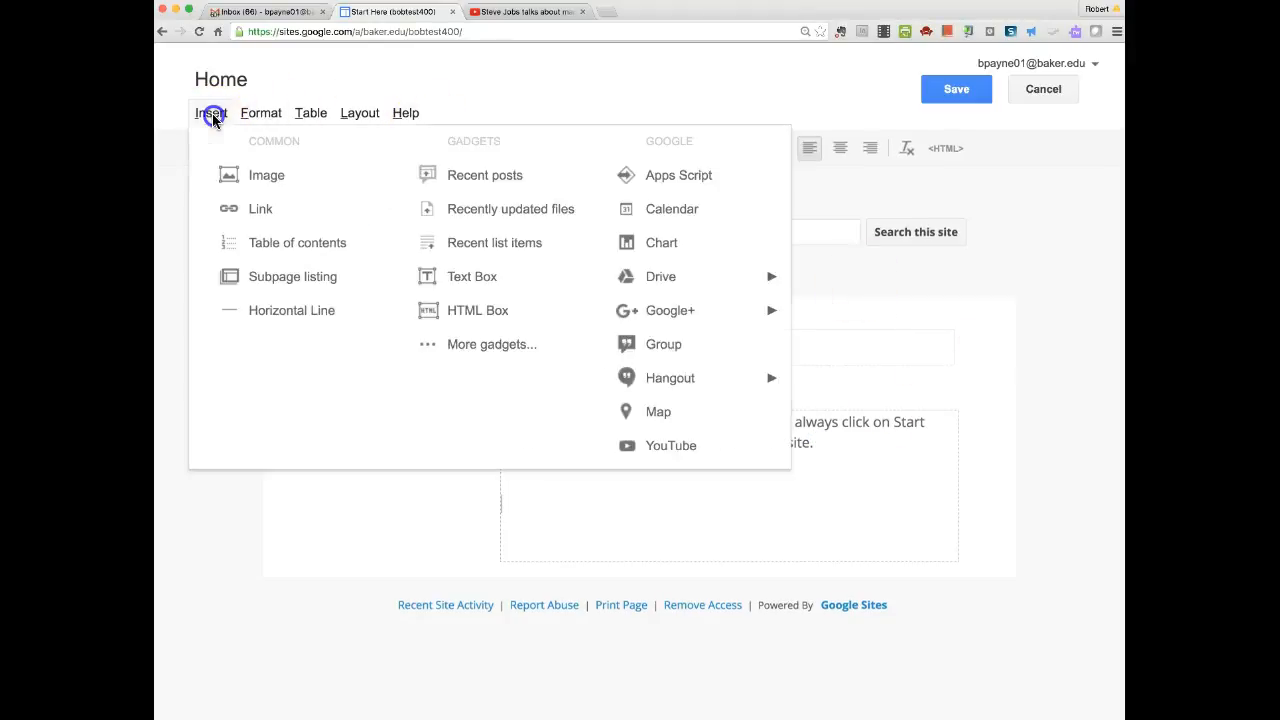
pyautogui.click(670, 448)
pyautogui.press('super+v')
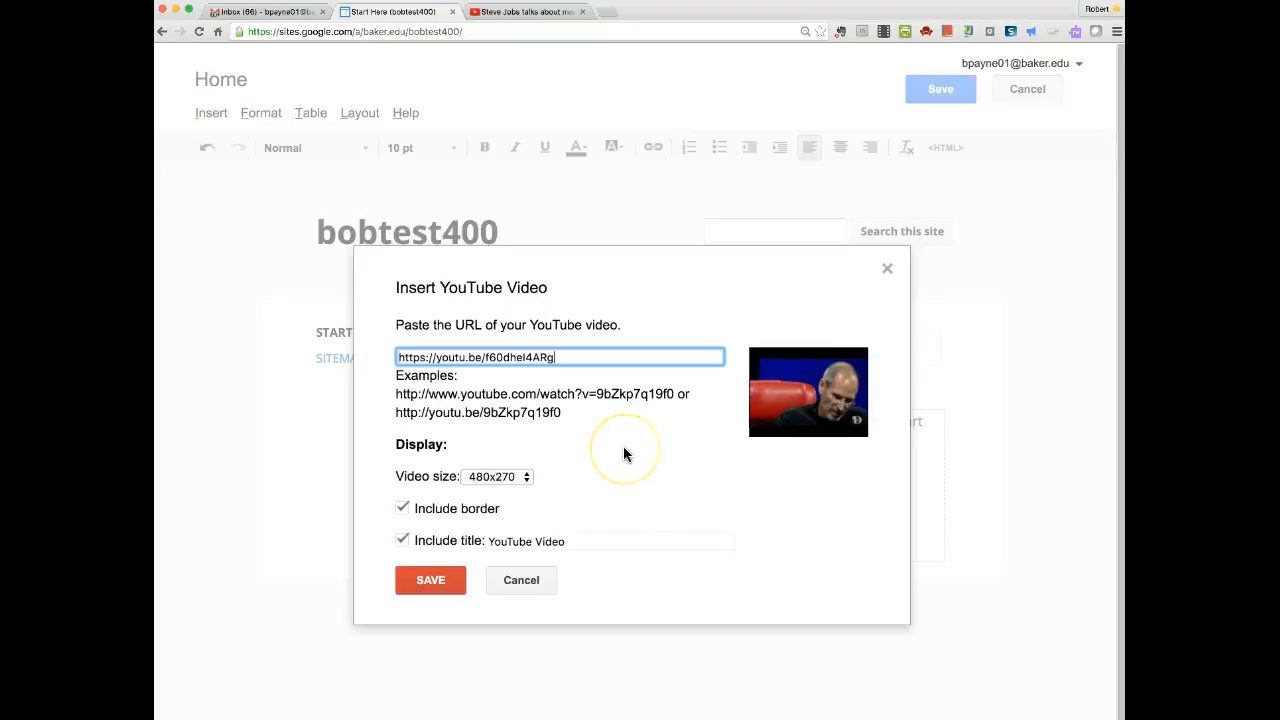
pyautogui.moveTo(572, 541); pyautogui.dragTo(487, 541)
pyautogui.write('Steve Jobs on Managing People')
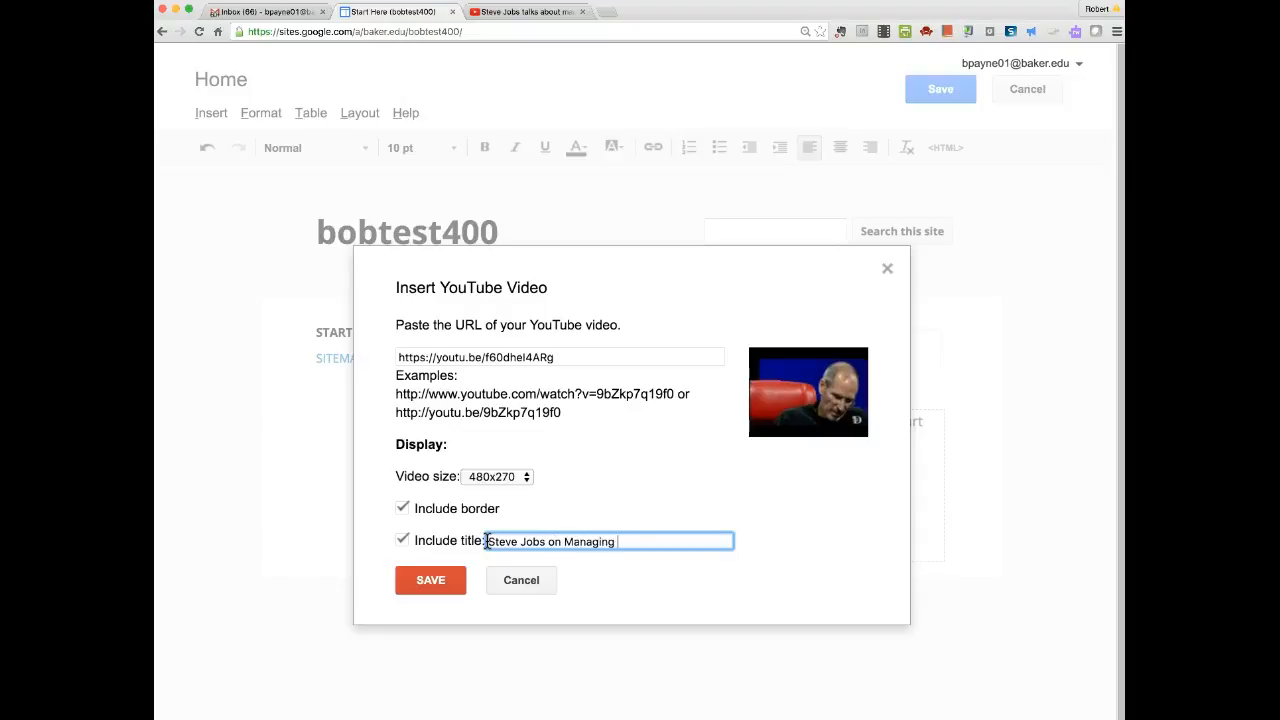
pyautogui.click(424, 582)
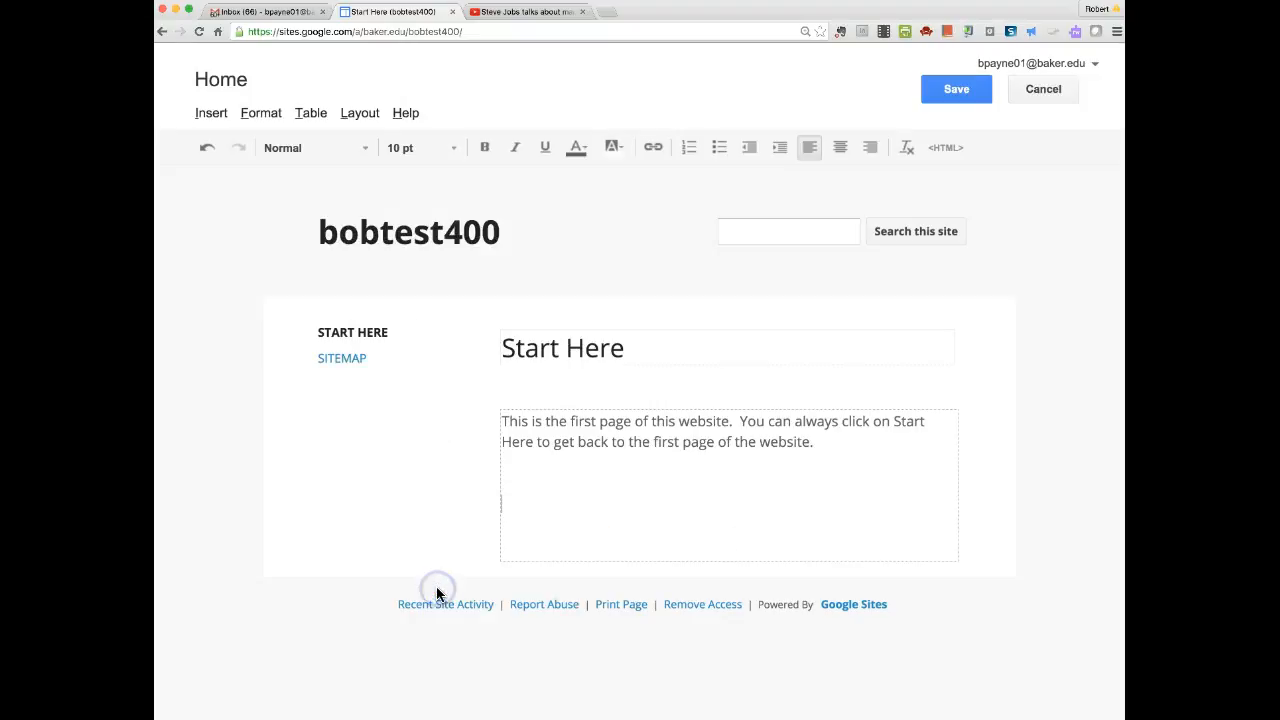
pyautogui.click(941, 91)
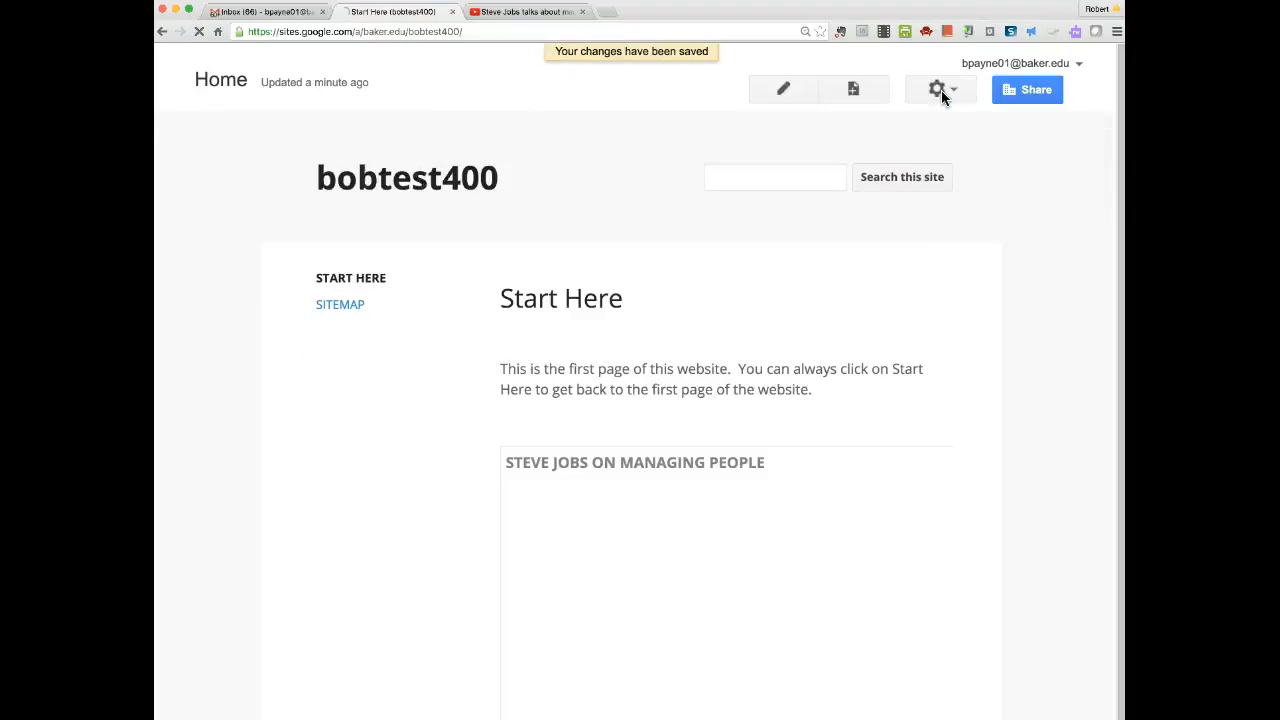
# Create a top-level page named '2nd page' and save it.
pyautogui.scroll(-1, 886, 514)
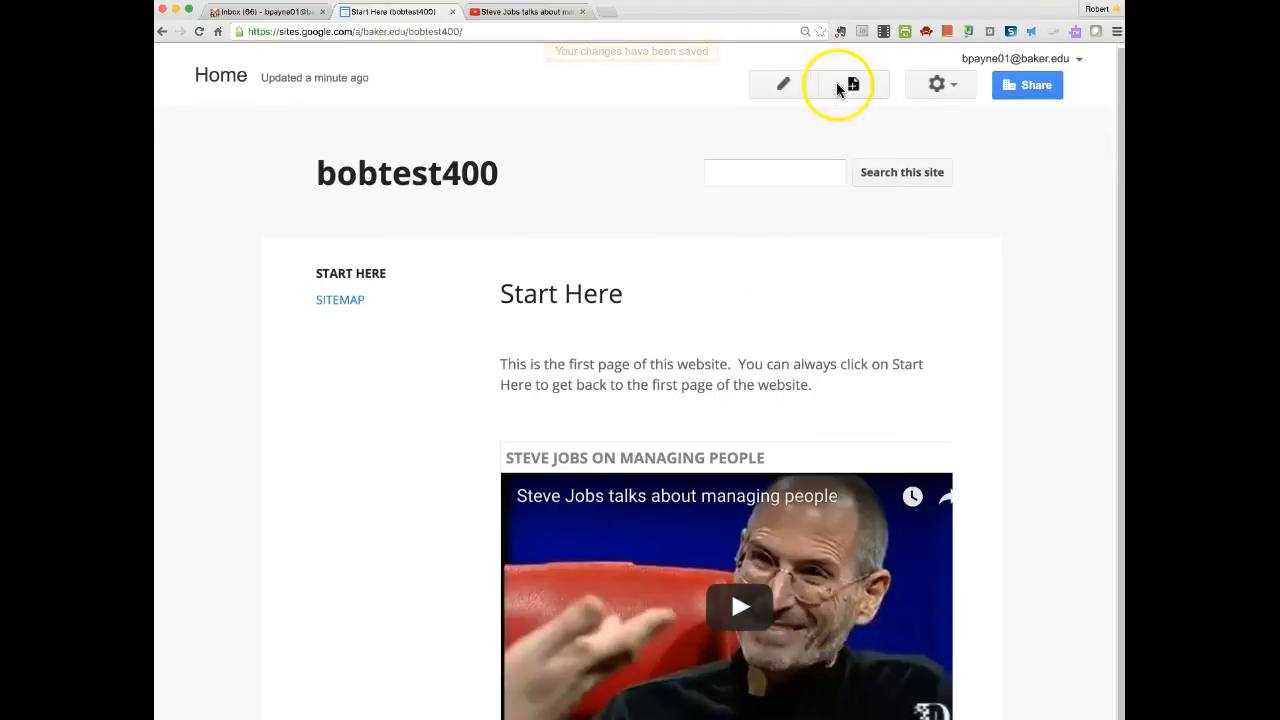
pyautogui.click(852, 86)
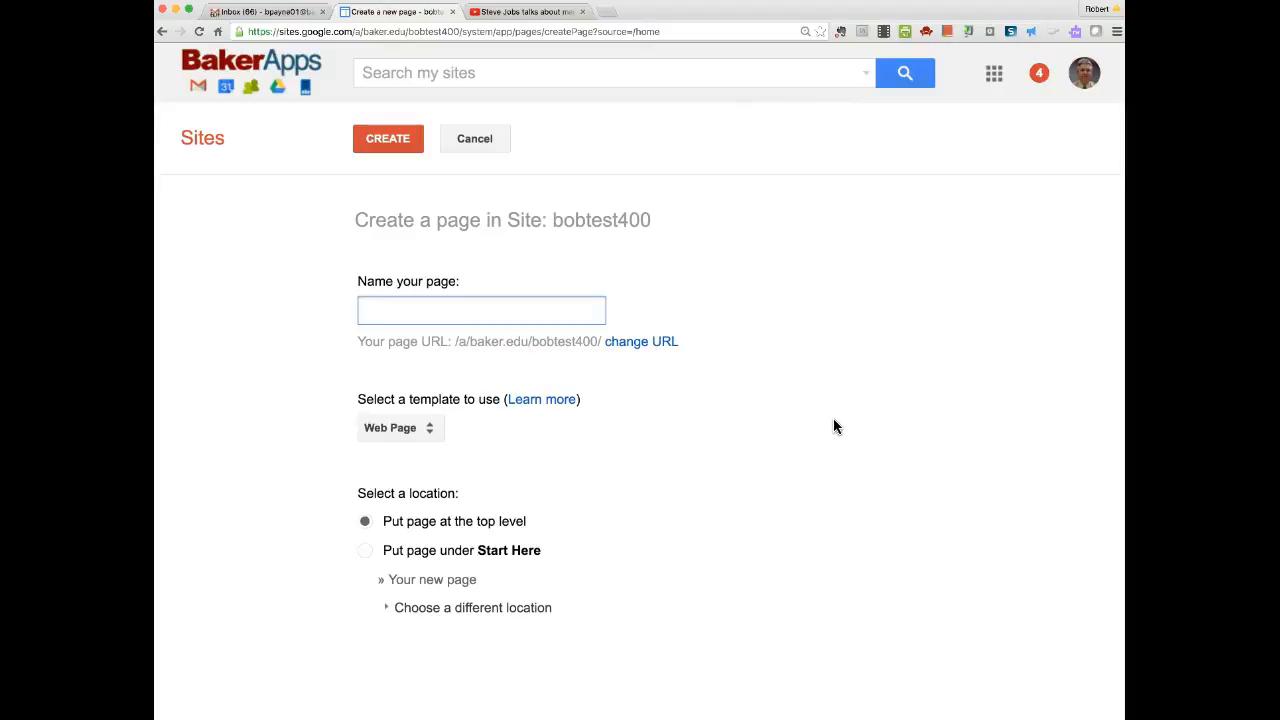
pyautogui.write('2nd ')
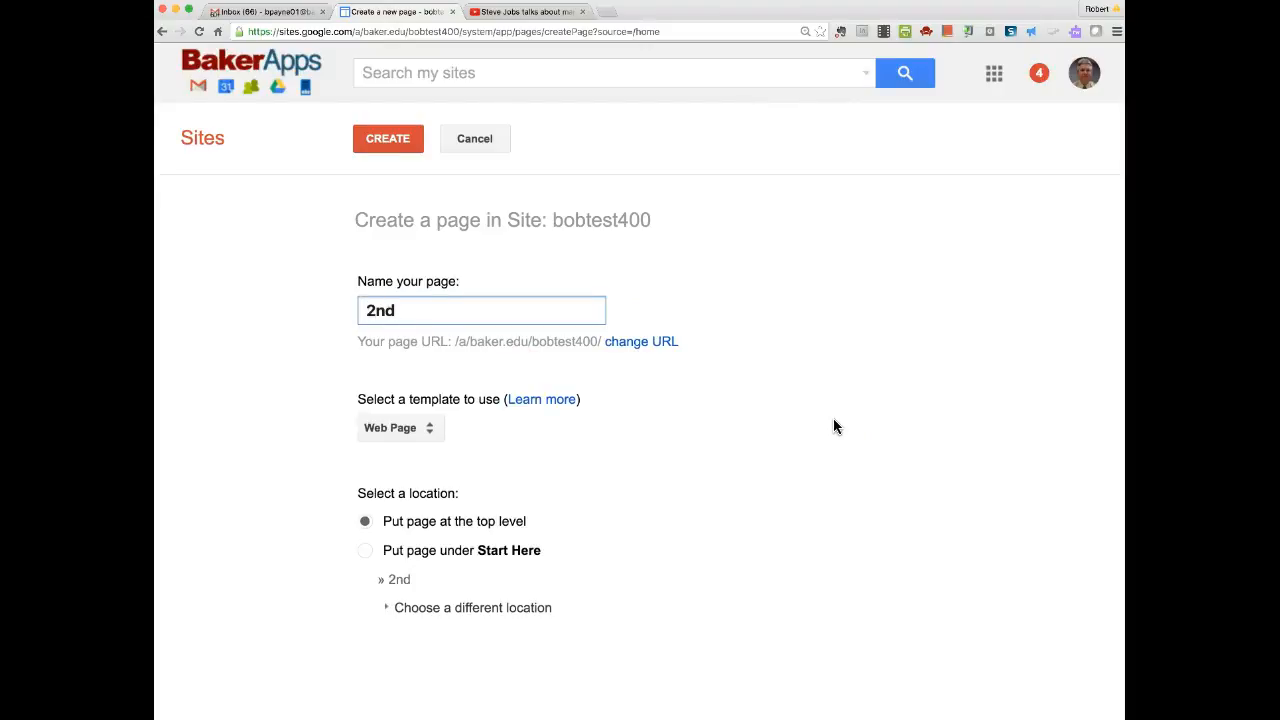
pyautogui.write('page')
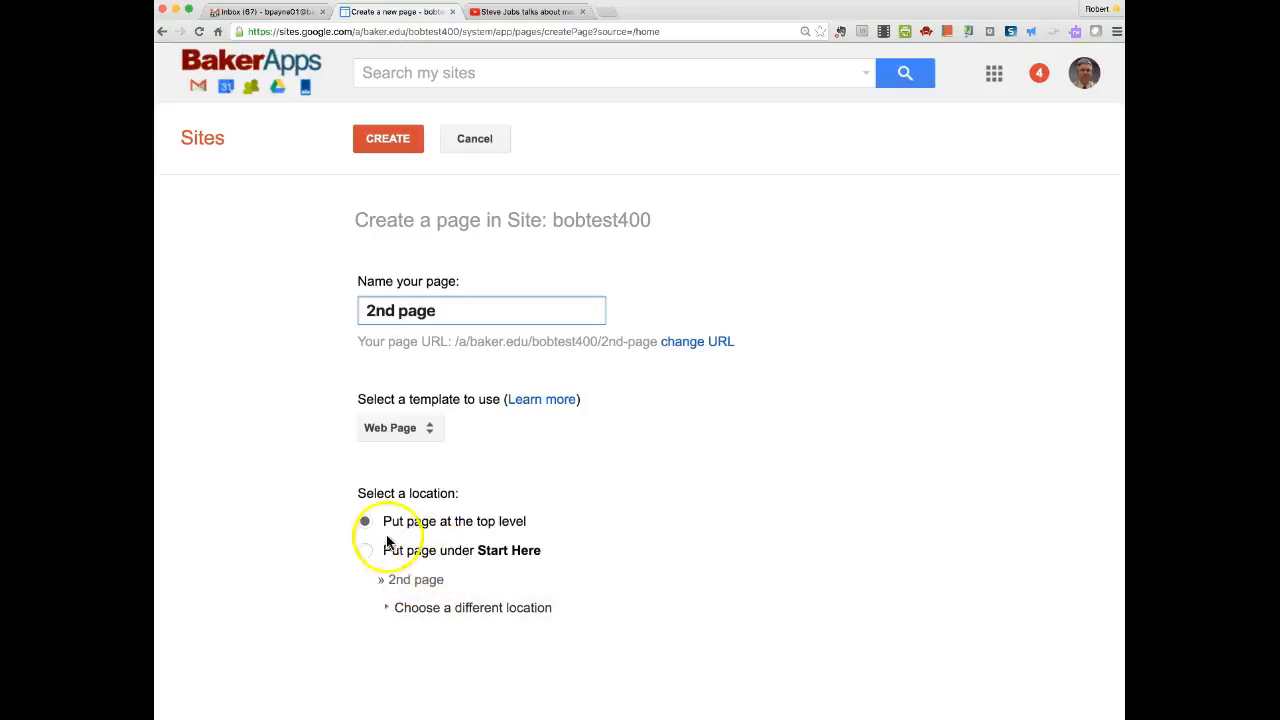
pyautogui.click(404, 150)
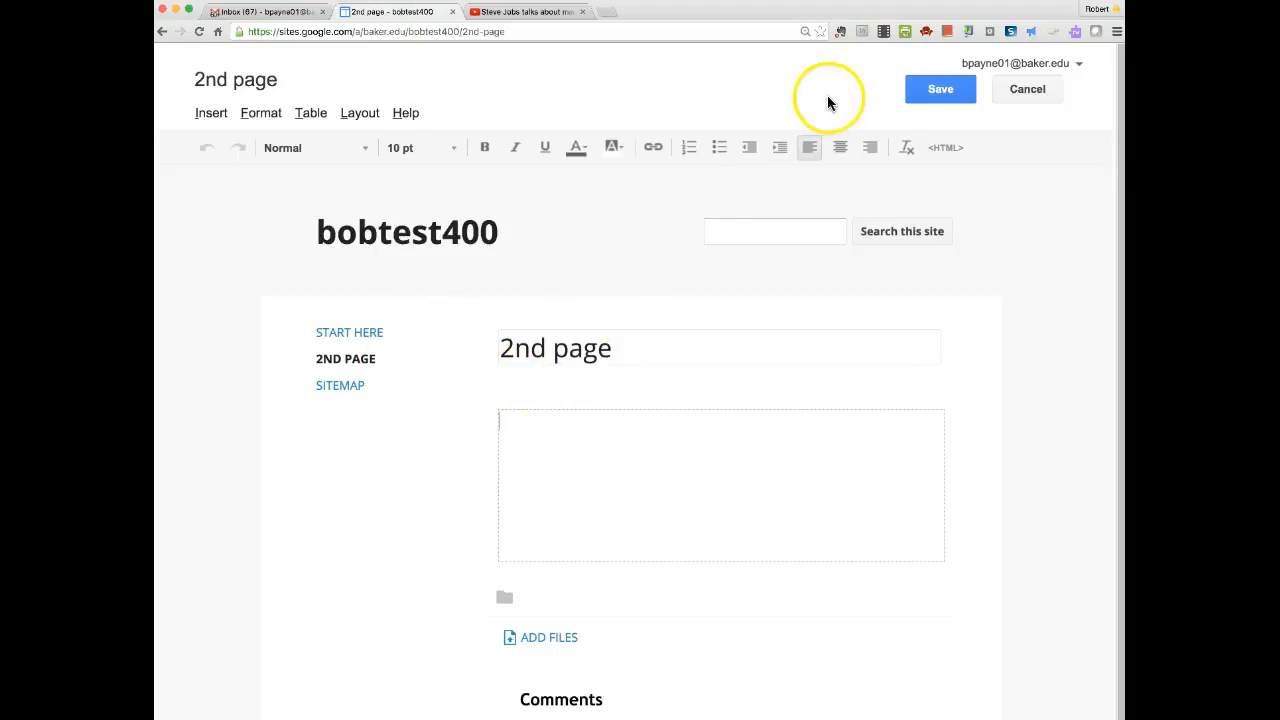
pyautogui.click(941, 92)
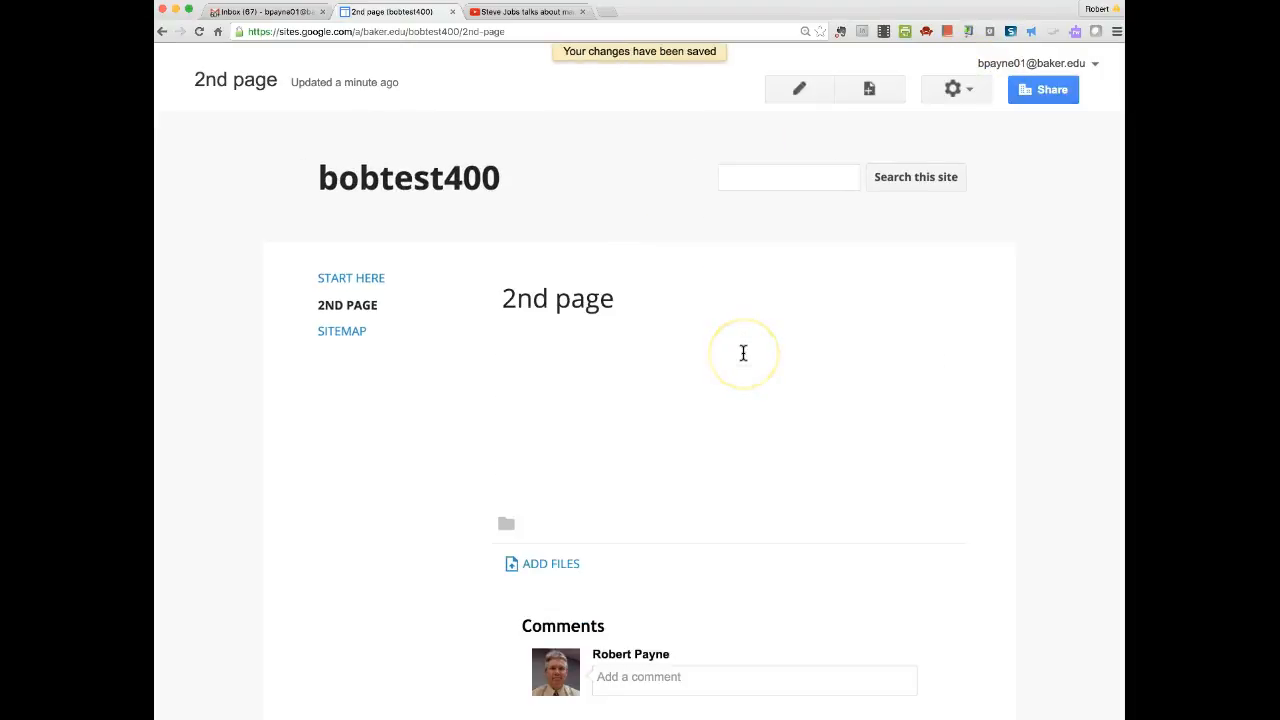
# Create and save a page named '3rd page', then return to the 2nd page.
pyautogui.click(869, 90)
pyautogui.write('3rd page')
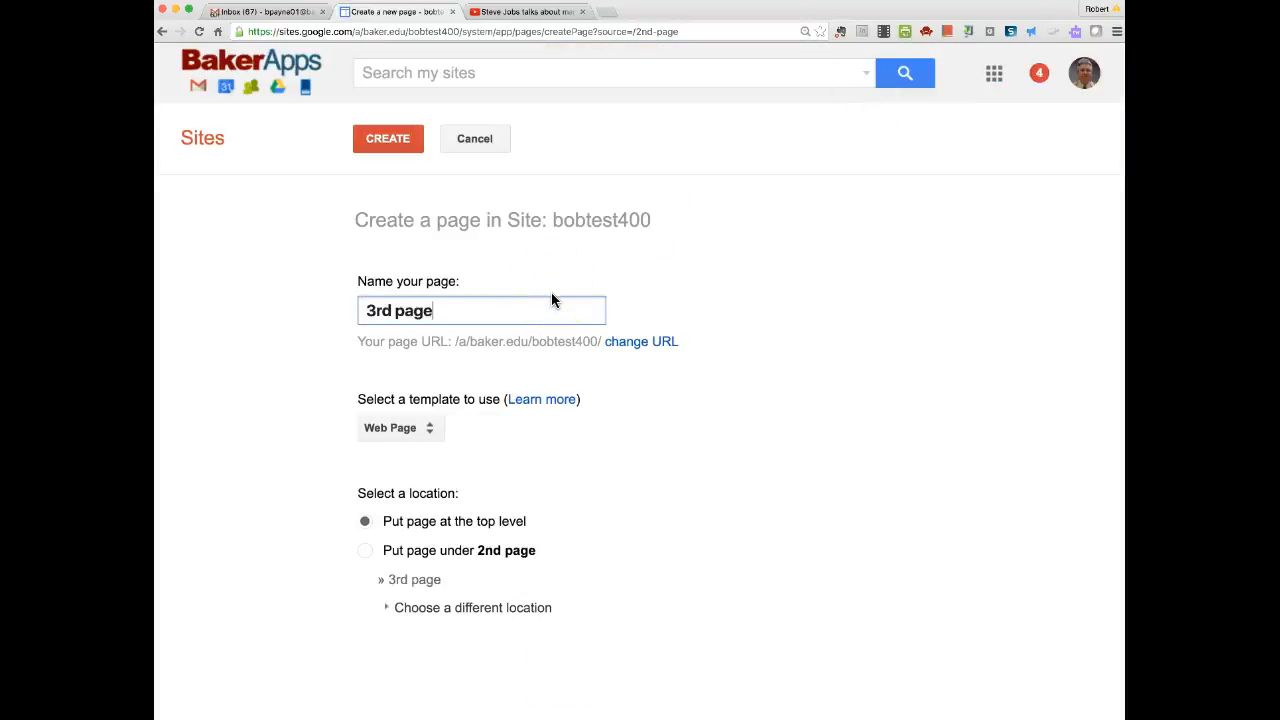
pyautogui.click(393, 148)
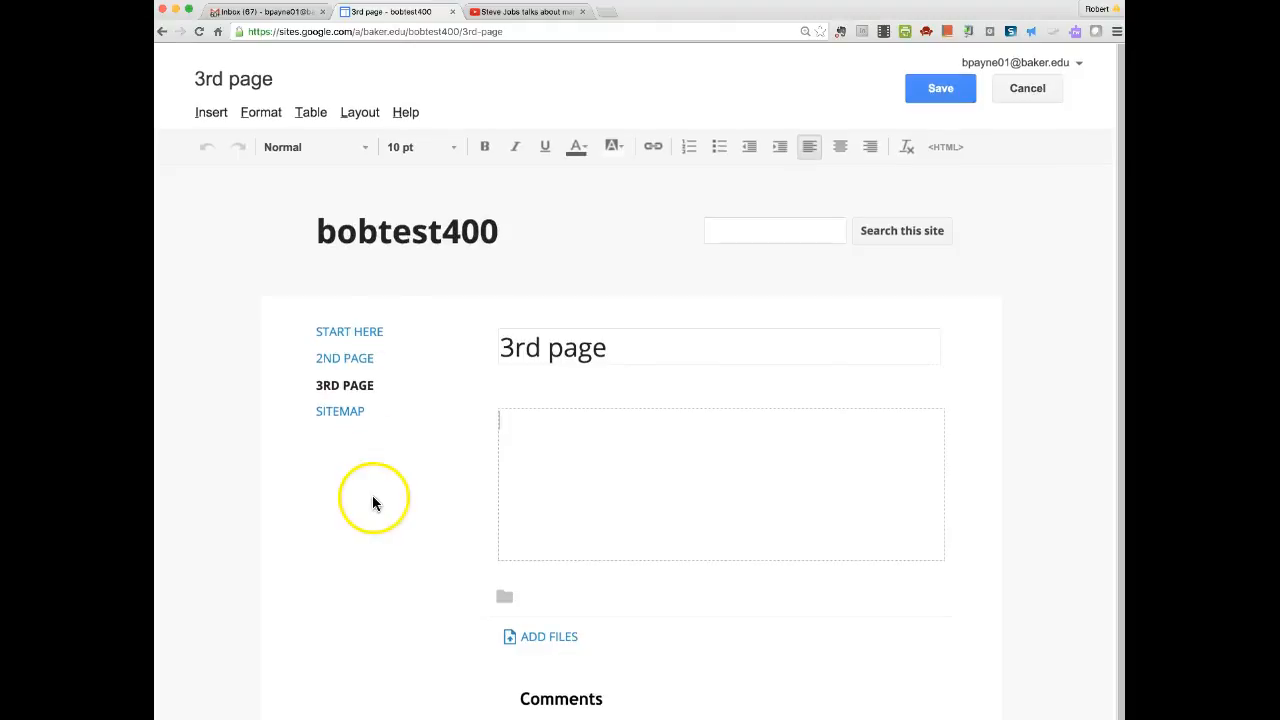
pyautogui.scroll(-1, 372, 495)
pyautogui.scroll(1, 807, 475)
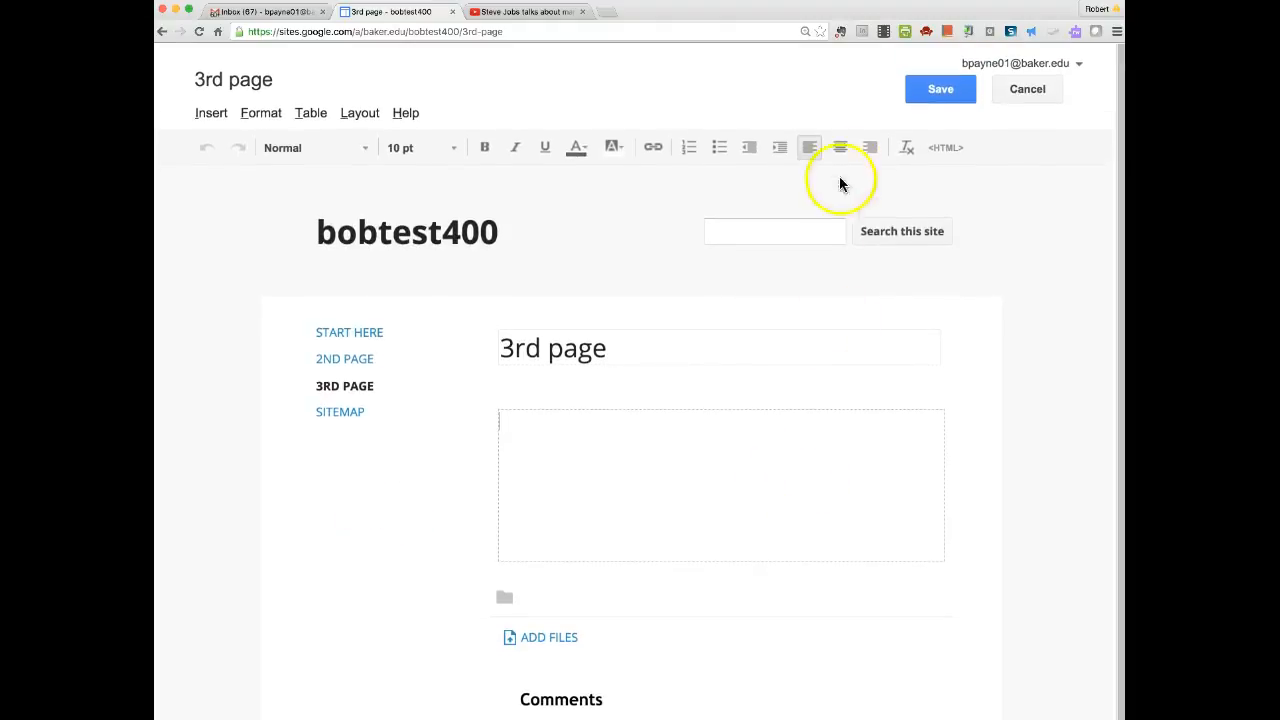
pyautogui.click(937, 92)
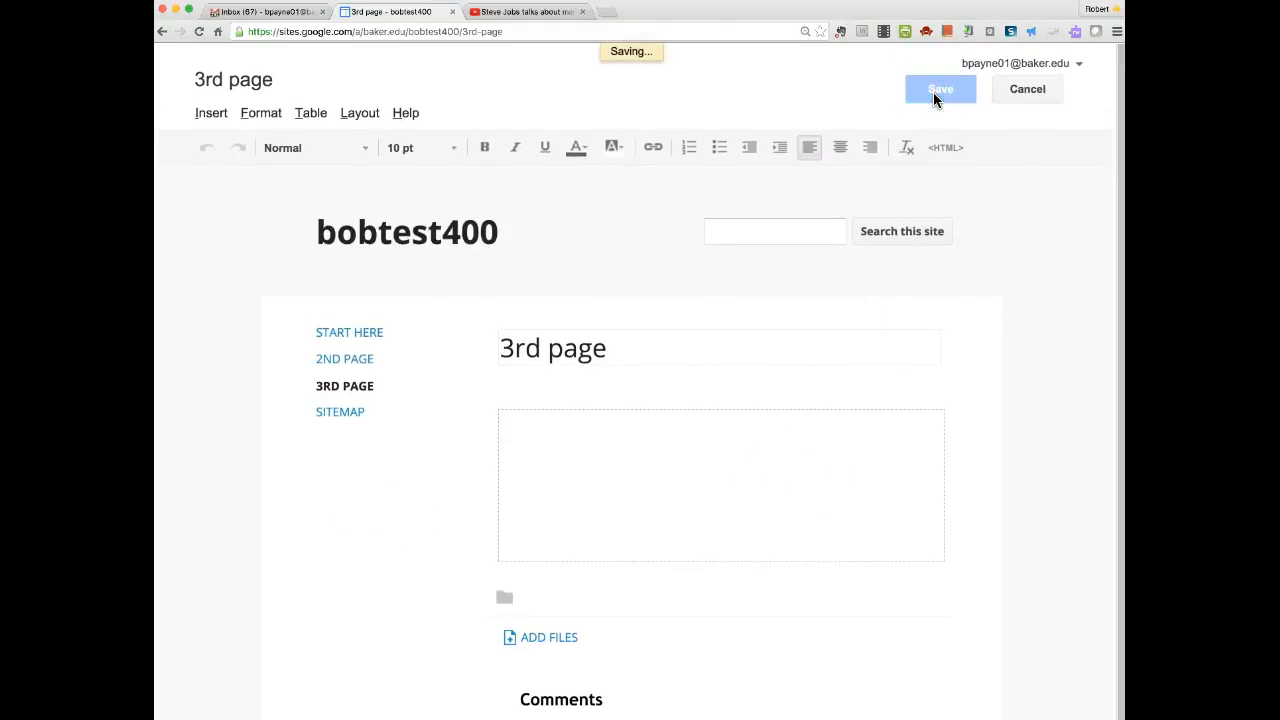
pyautogui.click(352, 310)
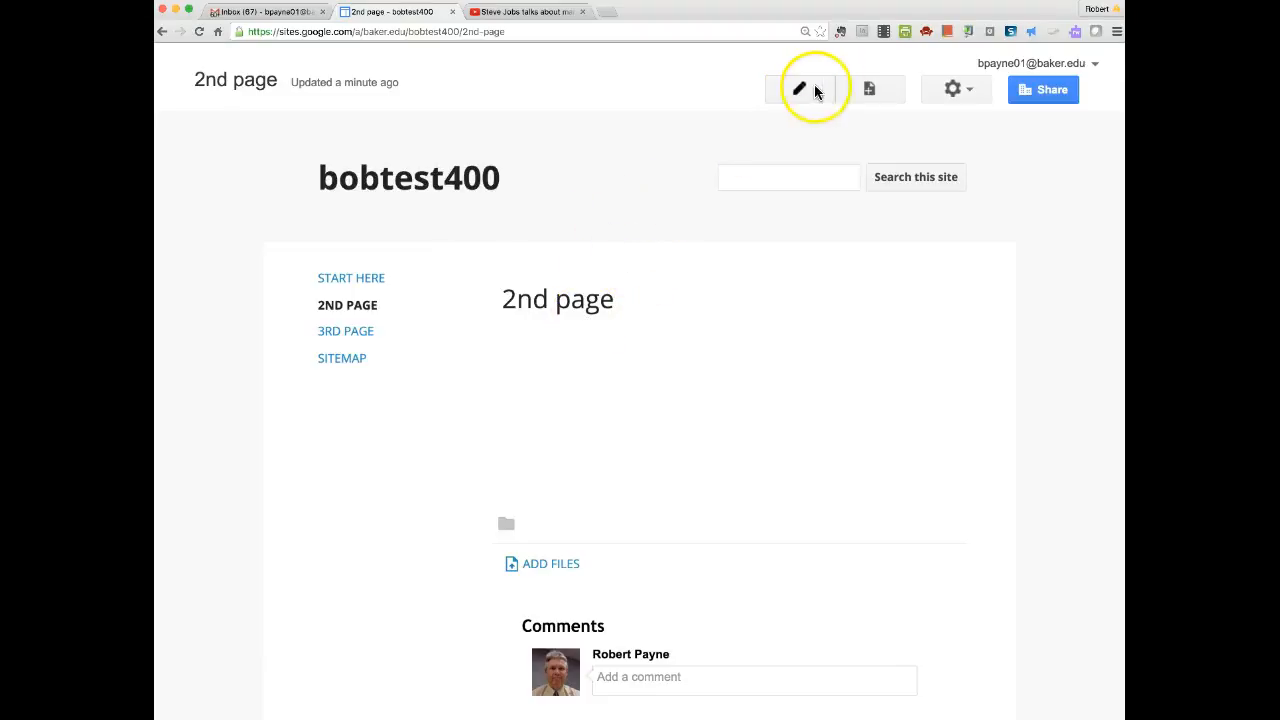
# Upload accounting.jpeg from the computer as an image on the 2nd page.
pyautogui.click(813, 90)
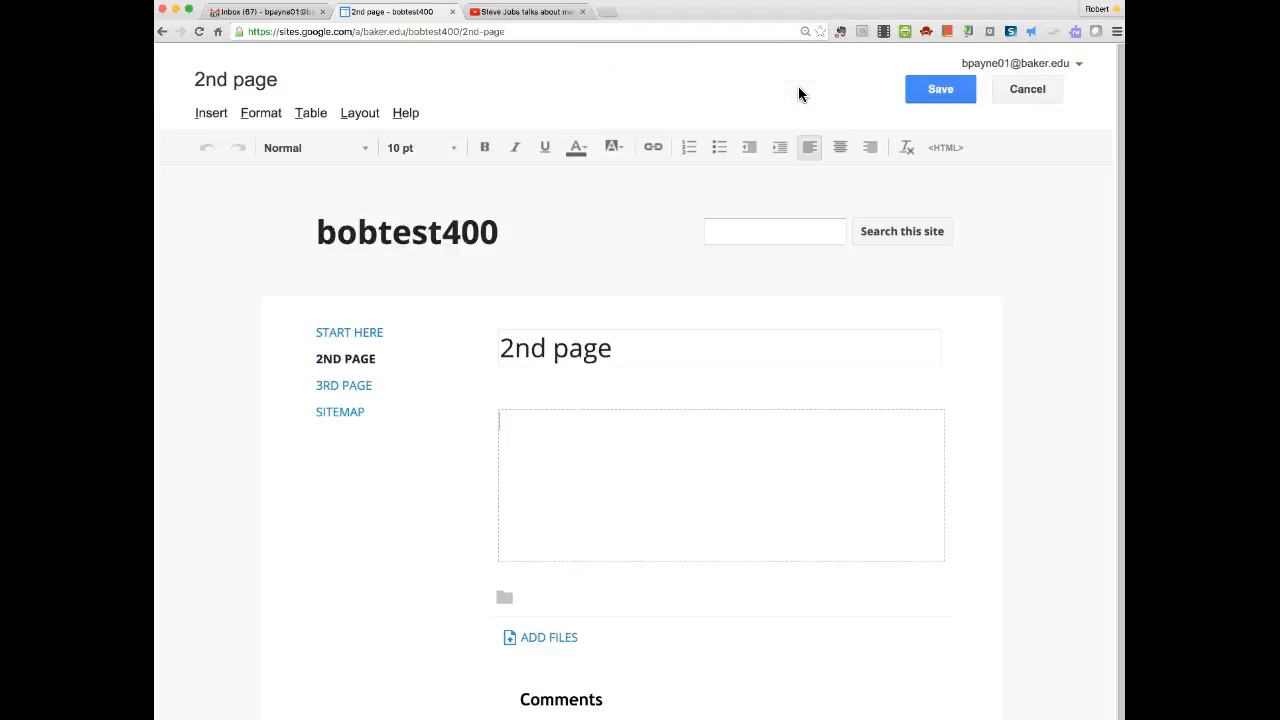
pyautogui.click(216, 115)
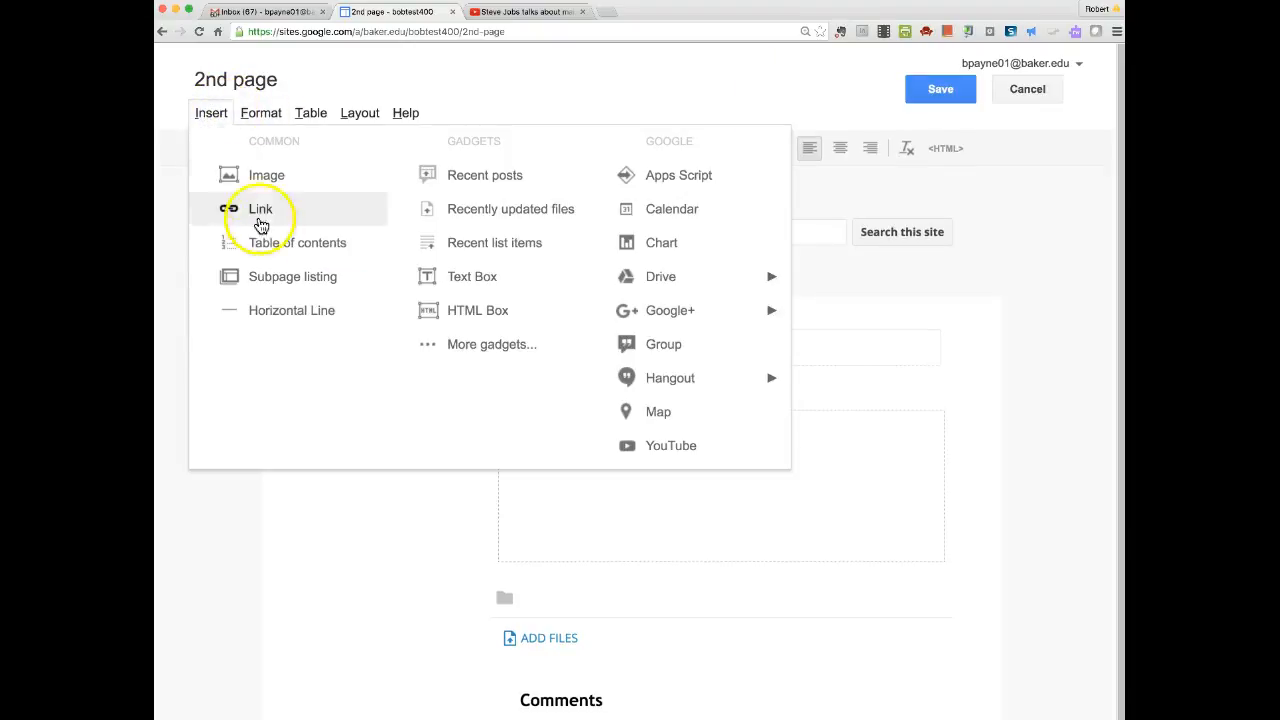
pyautogui.click(266, 179)
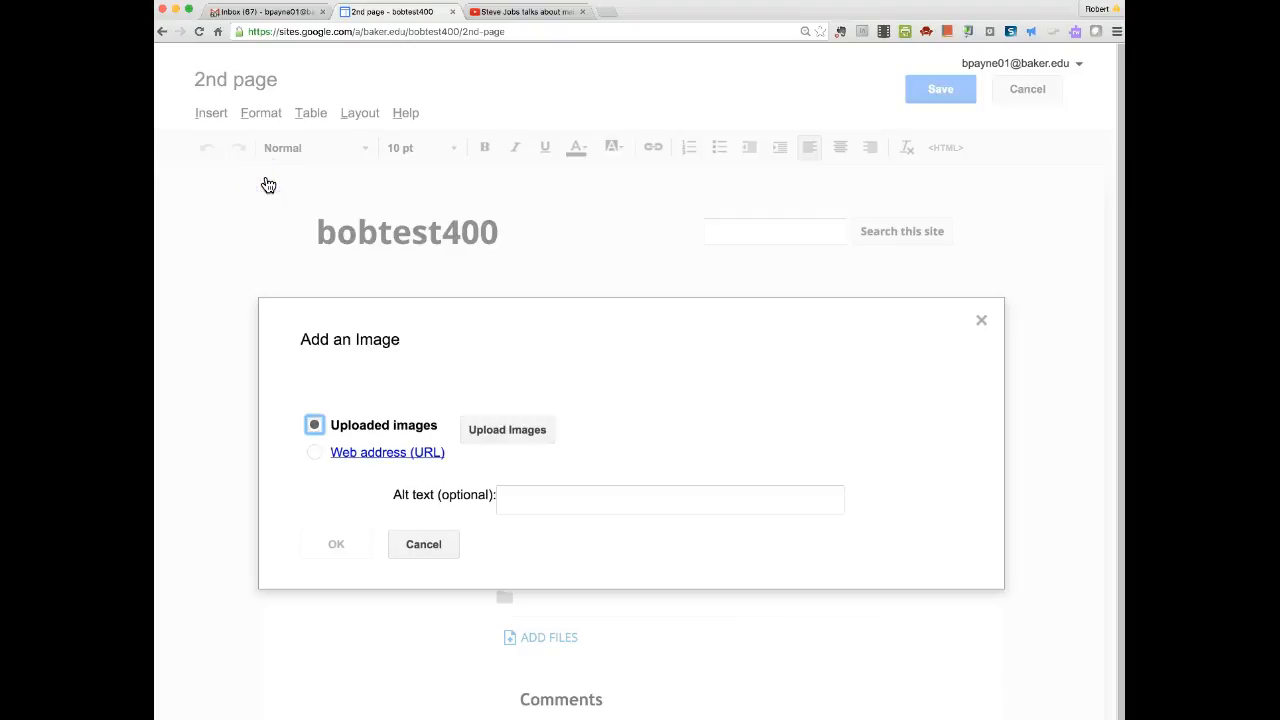
pyautogui.click(518, 431)
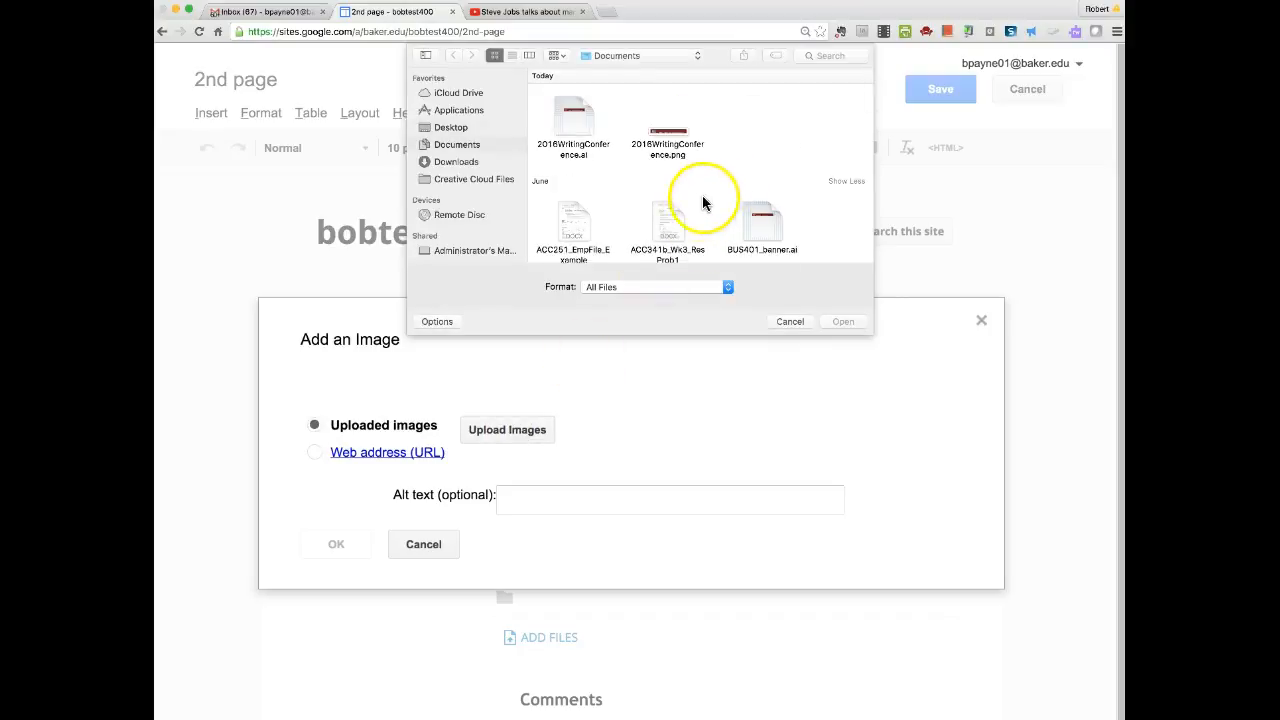
pyautogui.scroll(-5, 700, 204)
pyautogui.scroll(-5, 697, 209)
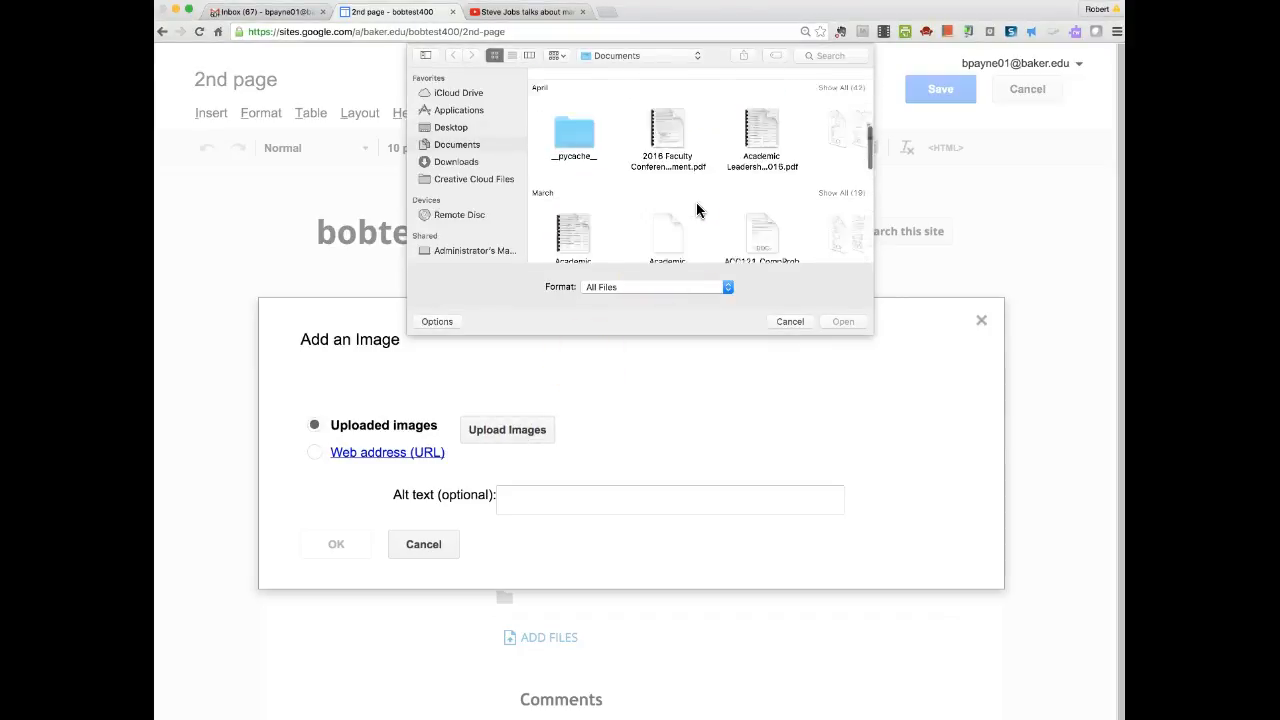
pyautogui.click(613, 221)
pyautogui.click(843, 321)
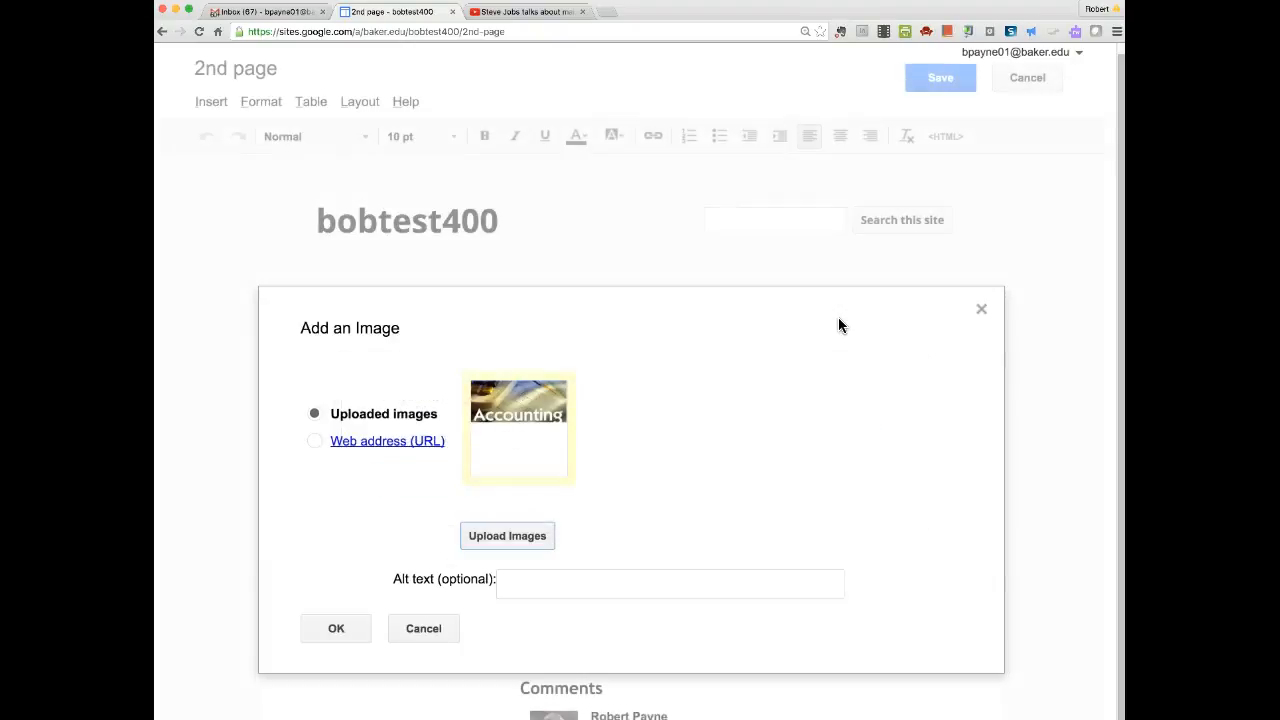
# Give the image alt text 'Accounting image', insert it, and save the 2nd page.
pyautogui.scroll(1, 699, 505)
pyautogui.scroll(-1, 698, 510)
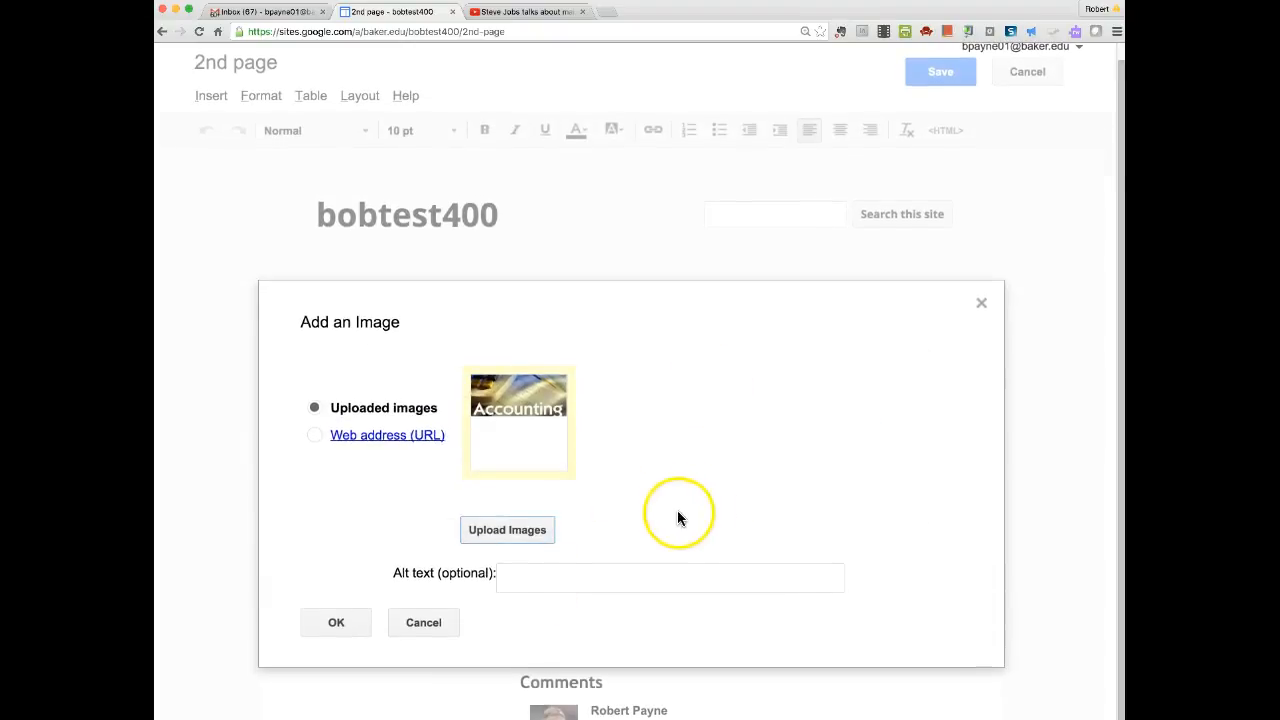
pyautogui.click(511, 577)
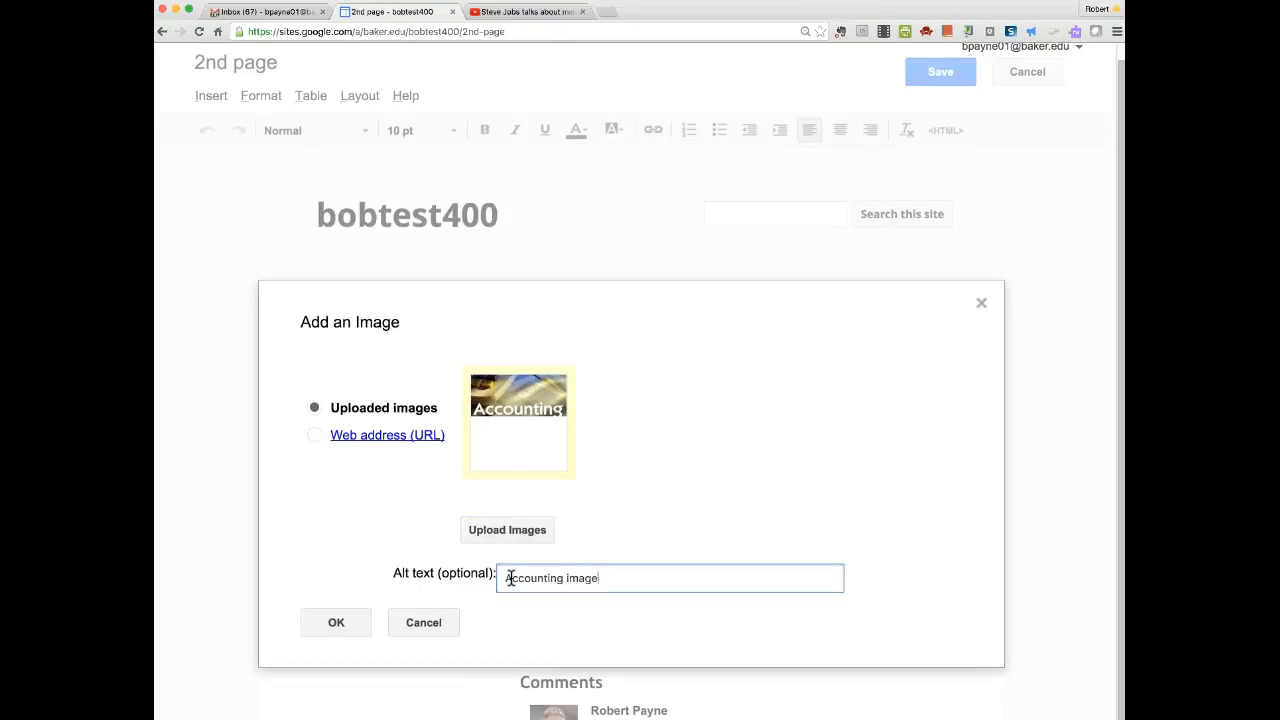
pyautogui.click(340, 622)
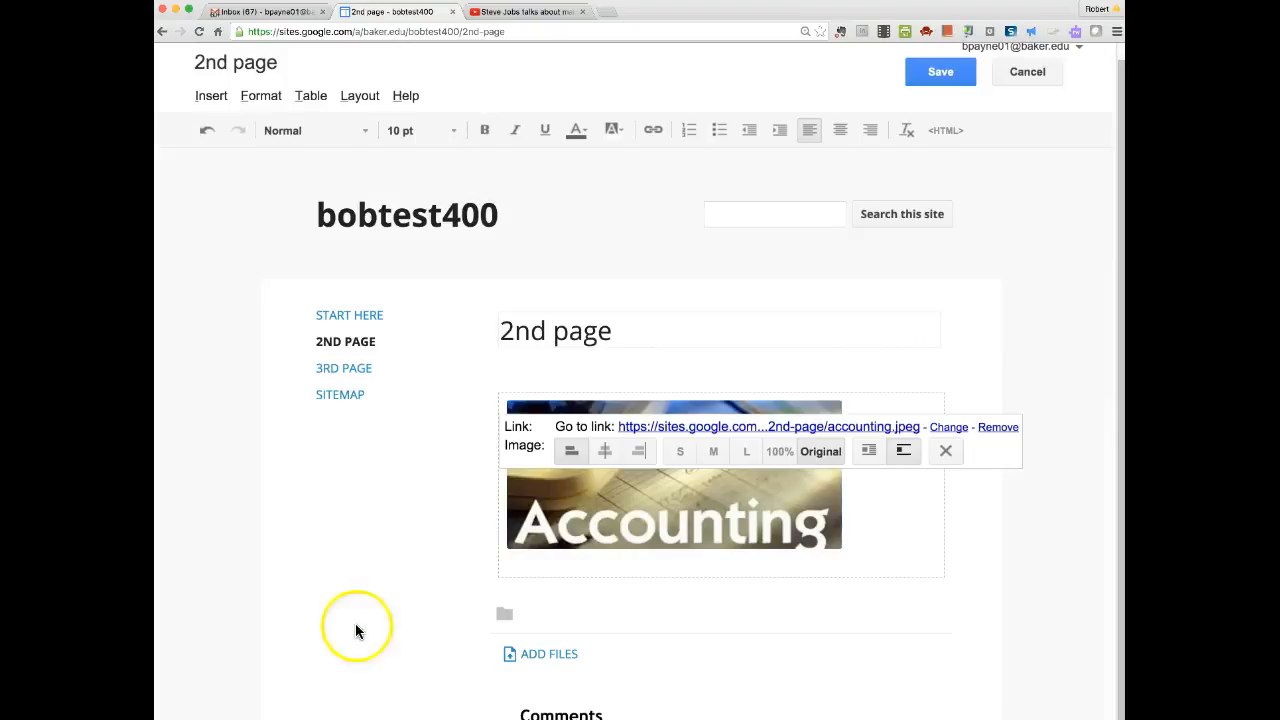
pyautogui.scroll(-1, 857, 550)
pyautogui.scroll(2, 860, 549)
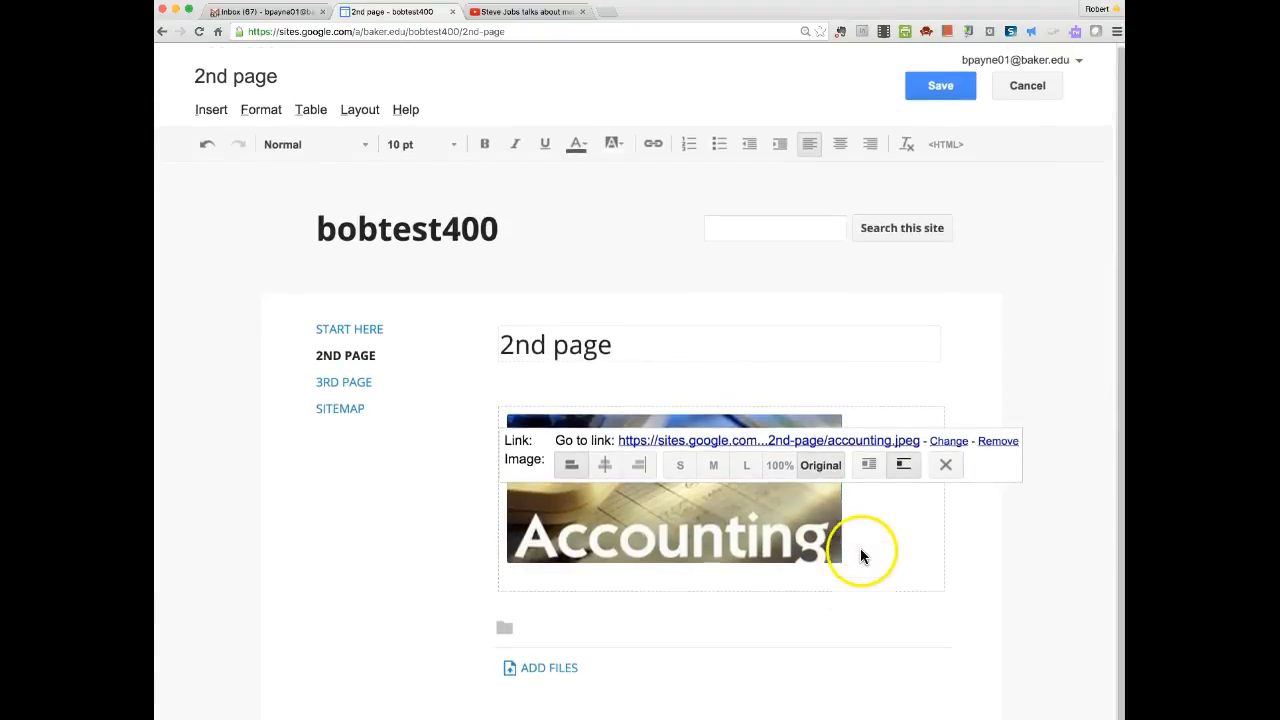
pyautogui.click(937, 92)
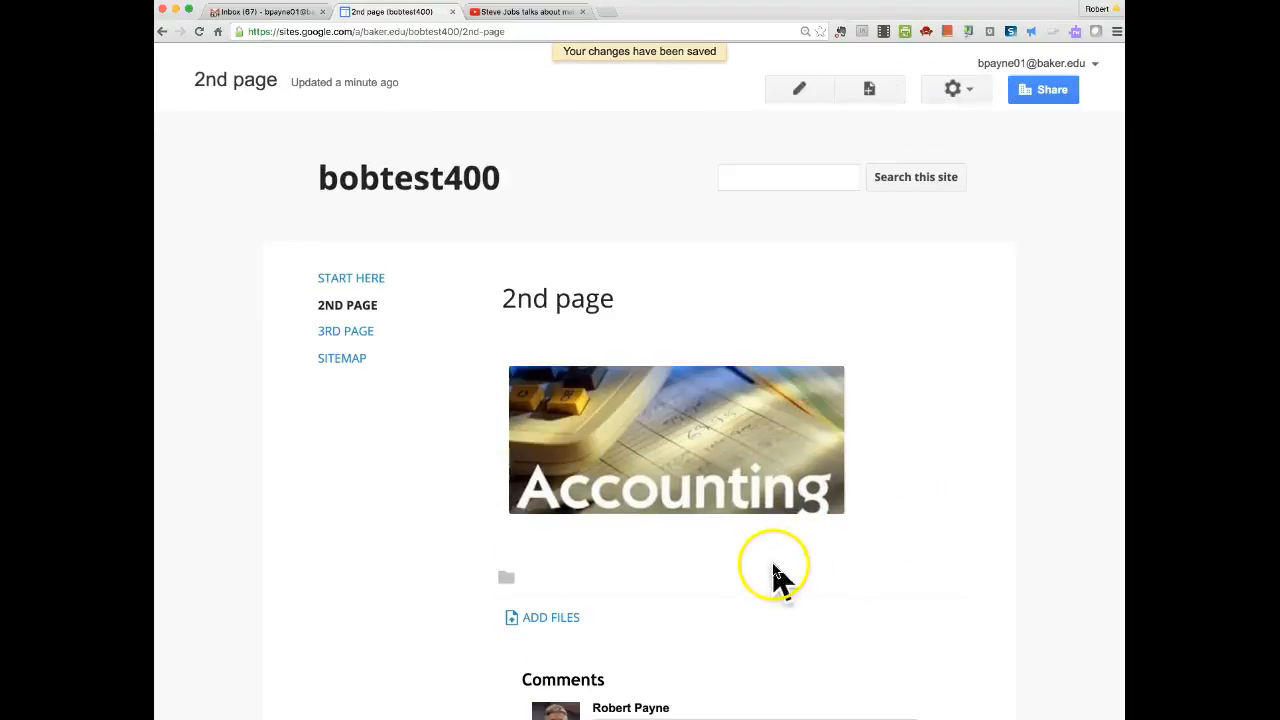
# Upload the Word file AB-PAR PO toCrs Matrix(1).docx as an attachment on the 2nd page.
pyautogui.click(513, 617)
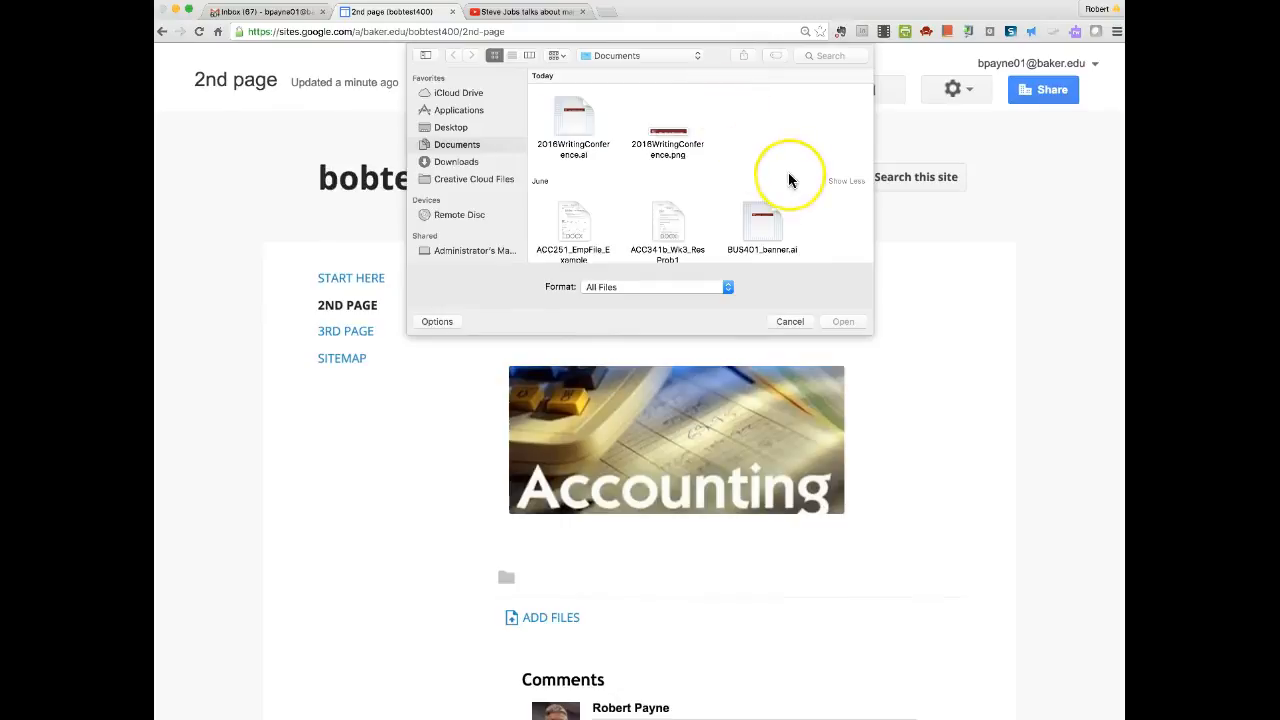
pyautogui.scroll(-3, 788, 178)
pyautogui.scroll(-3, 788, 178)
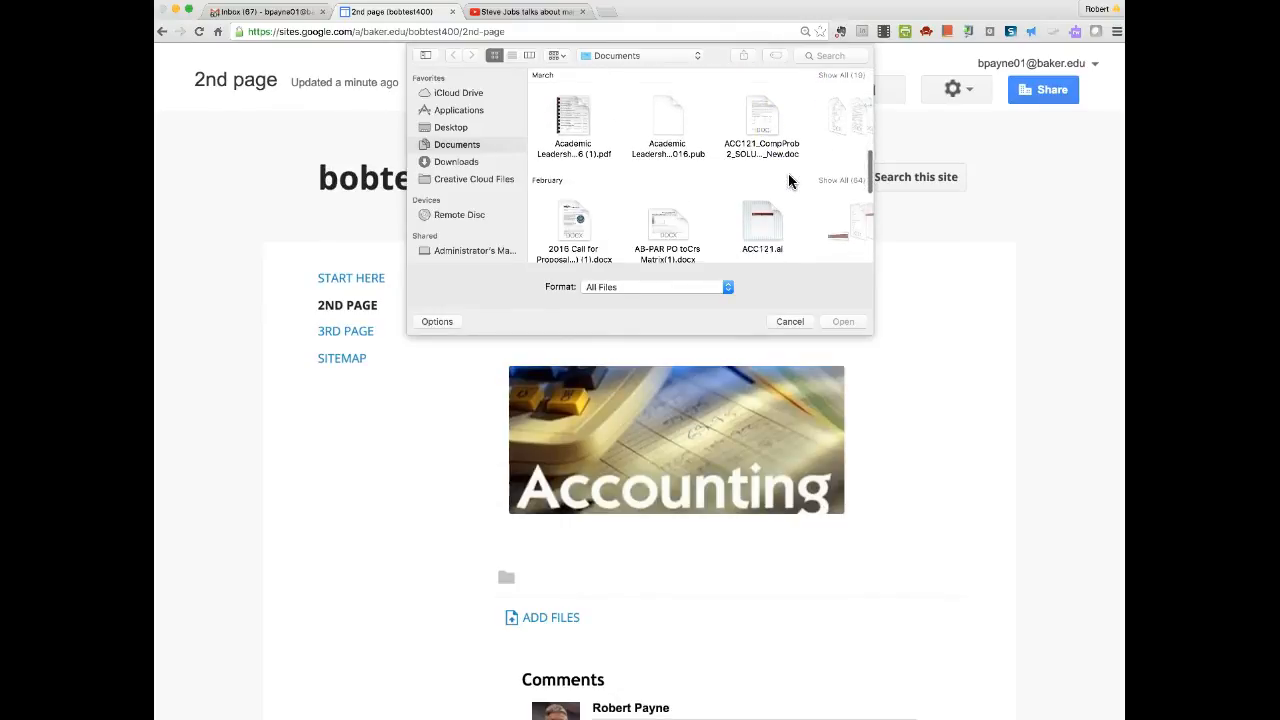
pyautogui.scroll(-2, 788, 173)
pyautogui.click(666, 152)
pyautogui.click(843, 322)
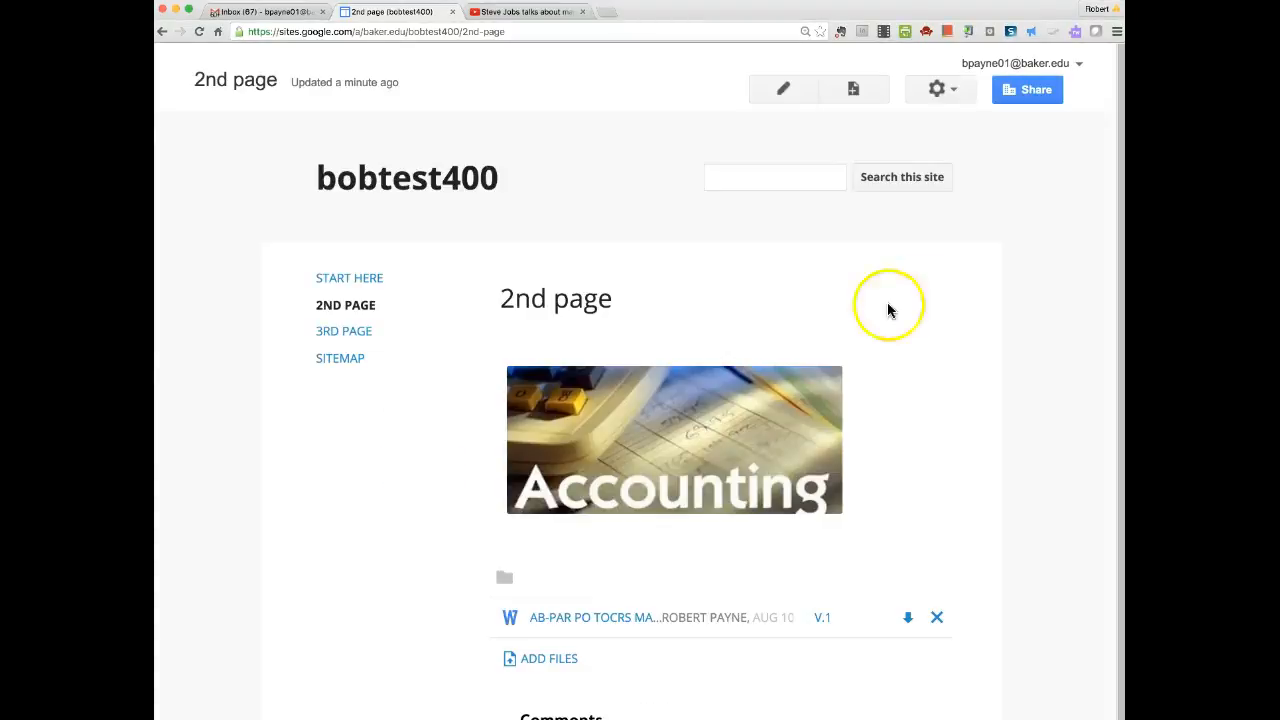
pyautogui.scroll(-1, 920, 565)
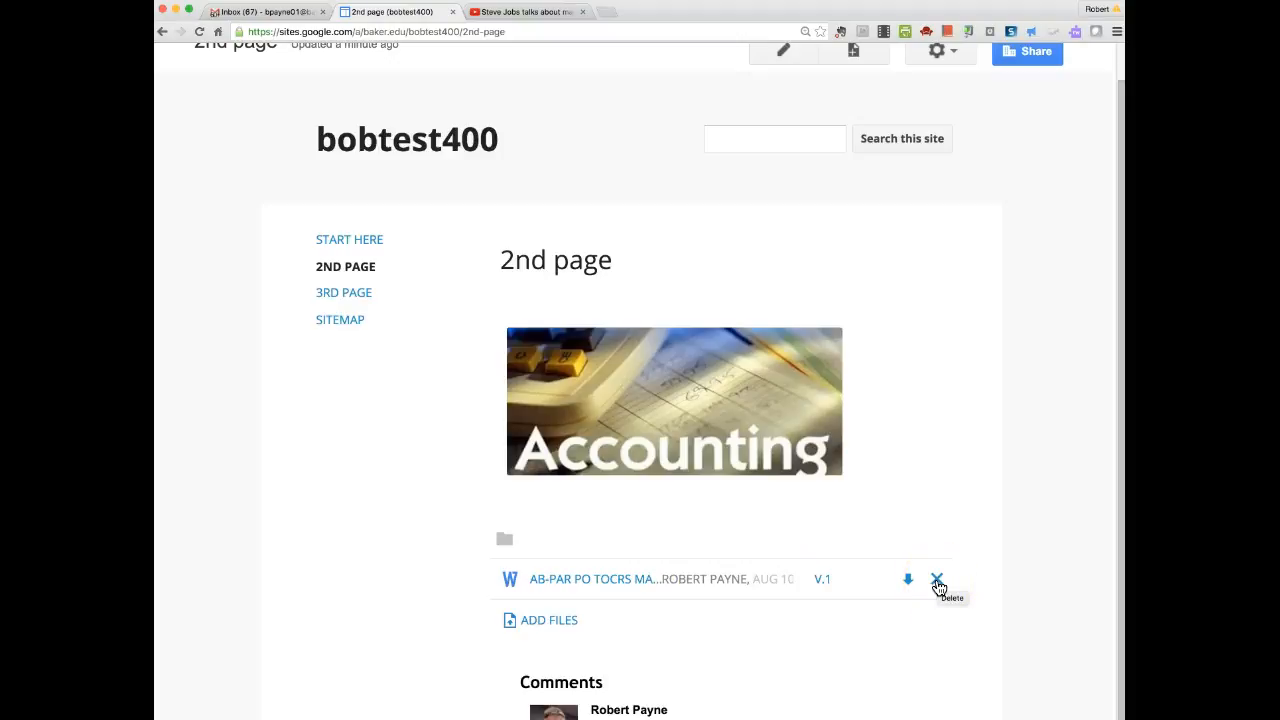
pyautogui.scroll(1, 936, 462)
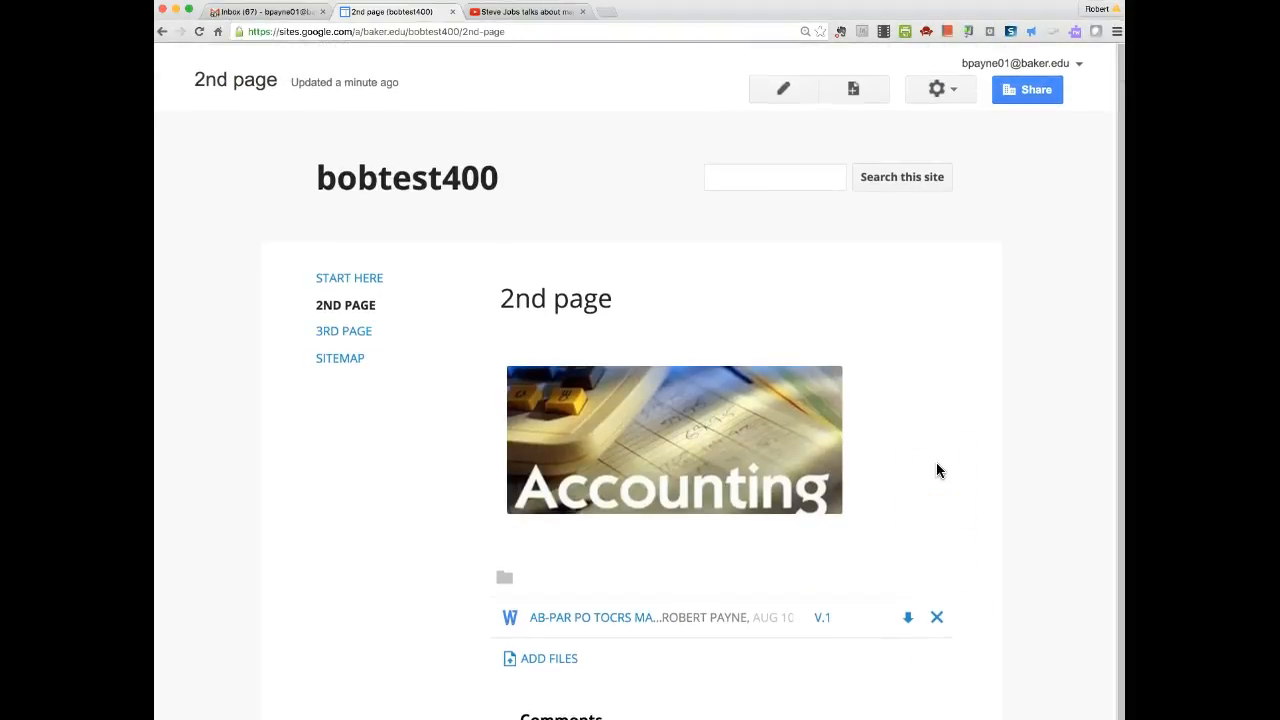
# Open the 3rd page in edit mode and display the Insert menu.
pyautogui.click(347, 338)
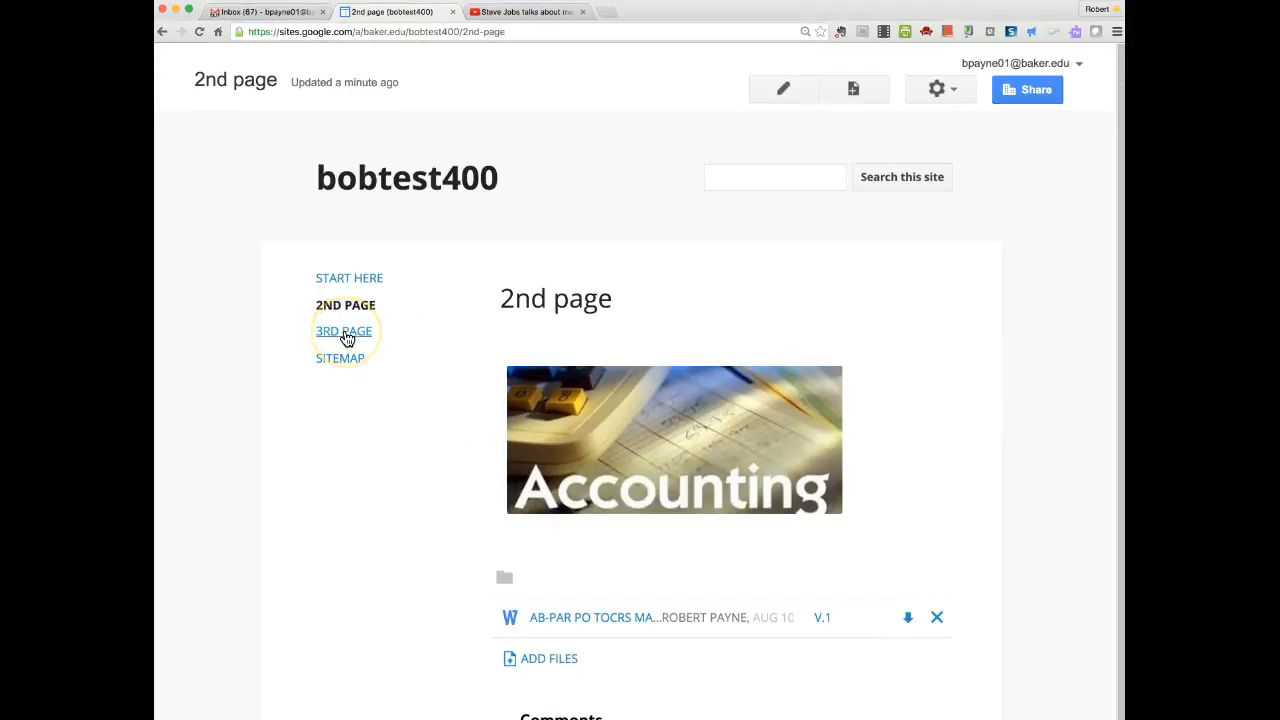
pyautogui.click(347, 338)
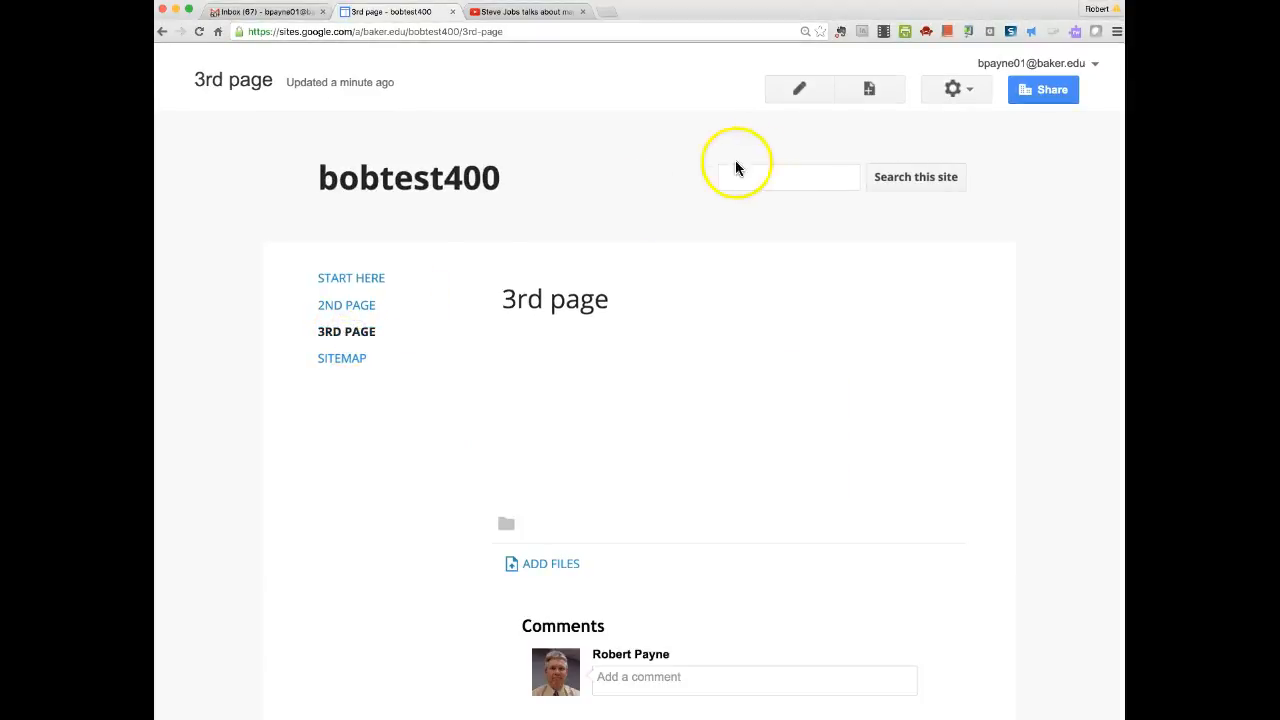
pyautogui.click(800, 90)
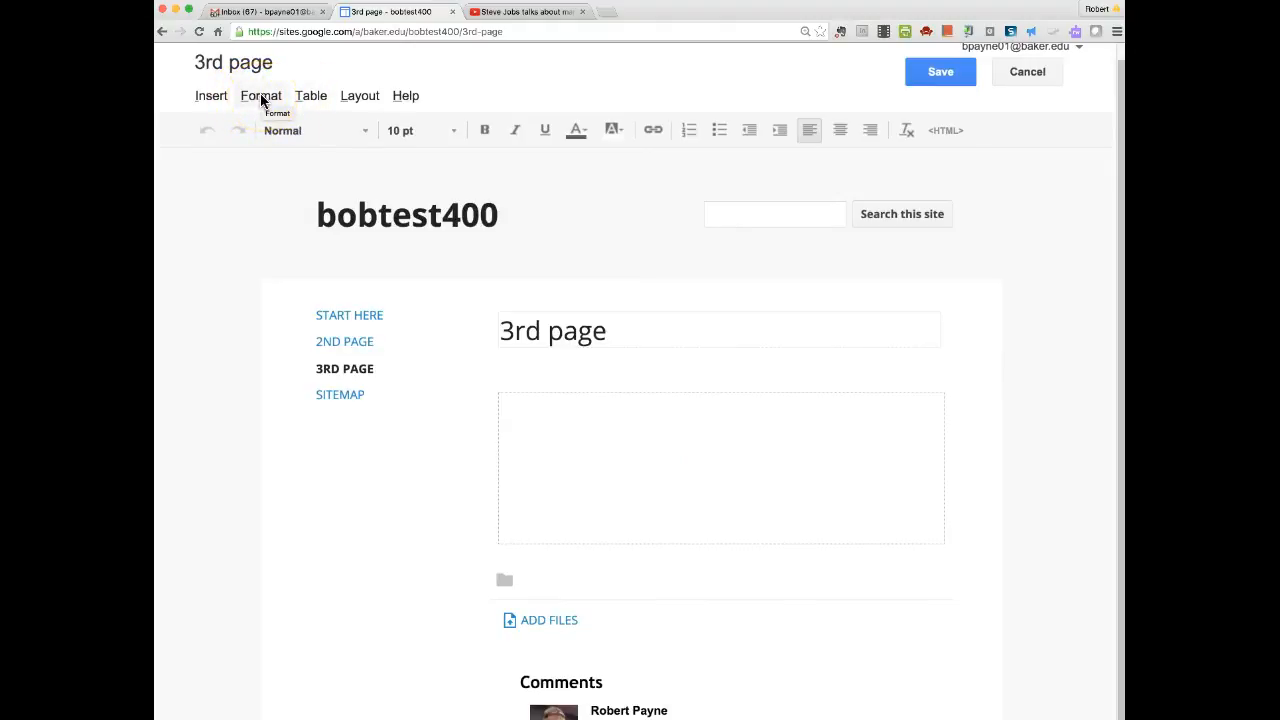
pyautogui.click(311, 96)
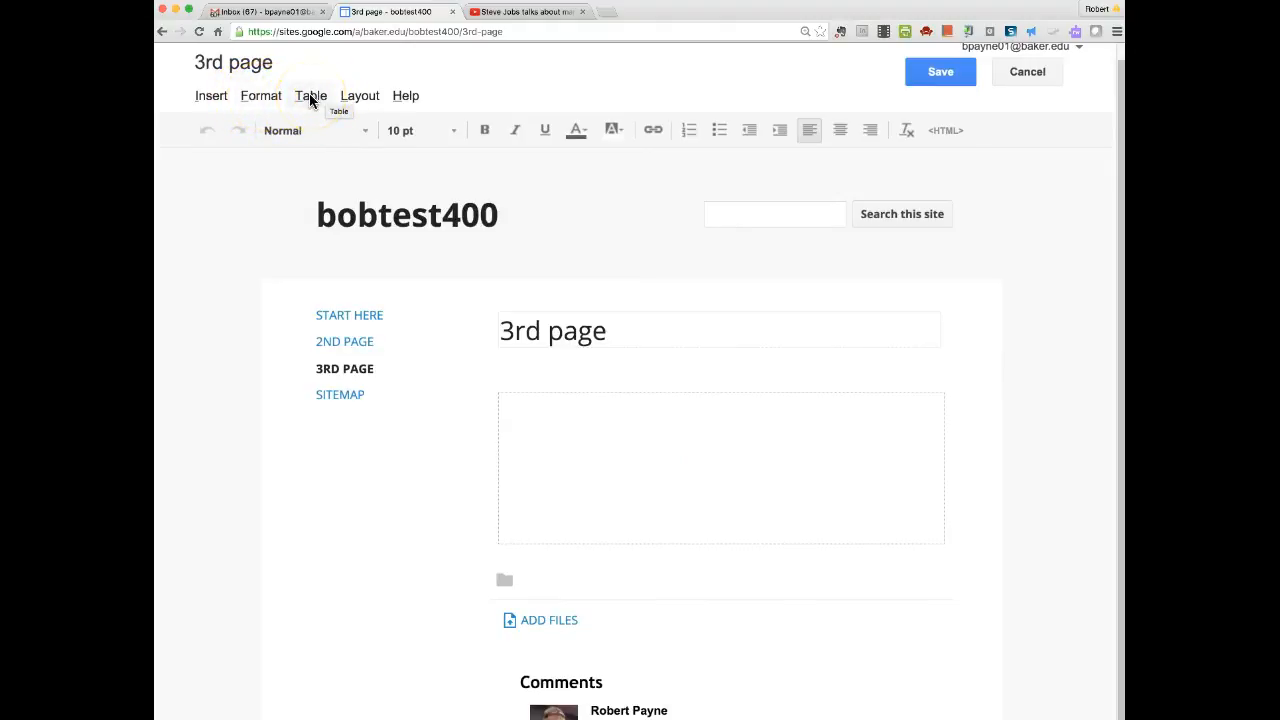
pyautogui.click(210, 95)
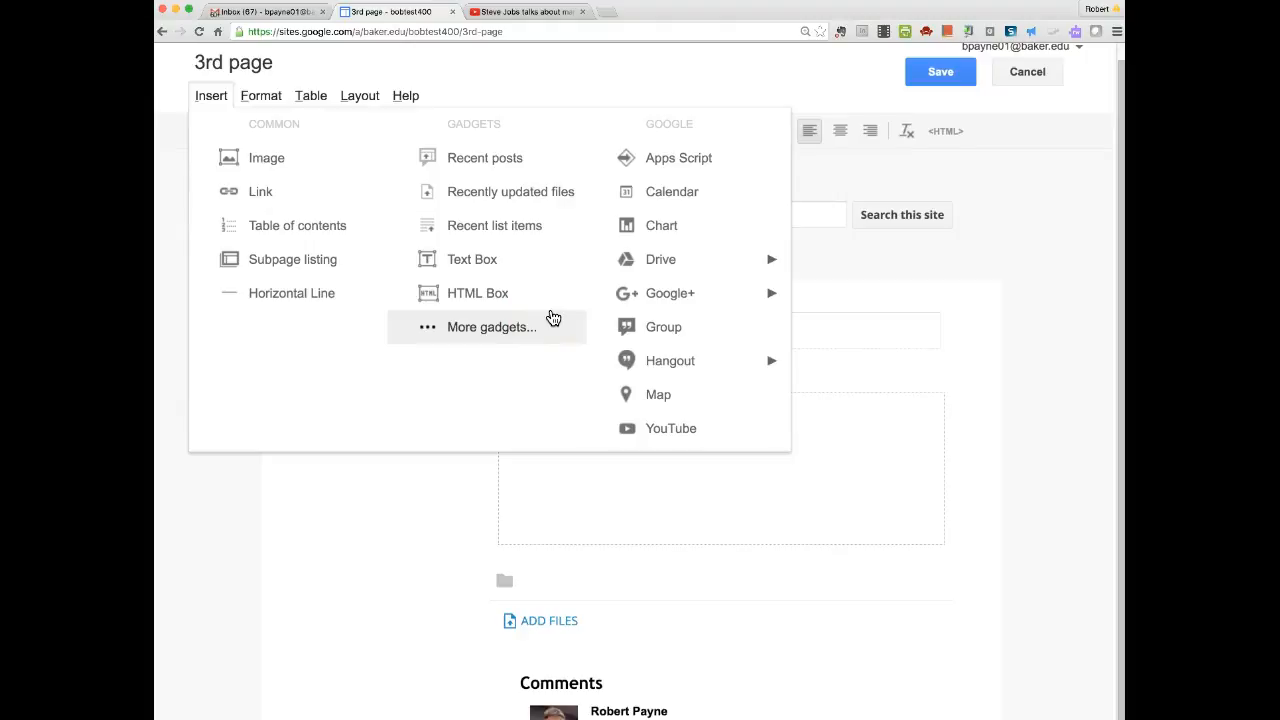
# Insert a Google Calendar gadget and select the user's own calendar to embed.
pyautogui.click(722, 199)
pyautogui.click(661, 192)
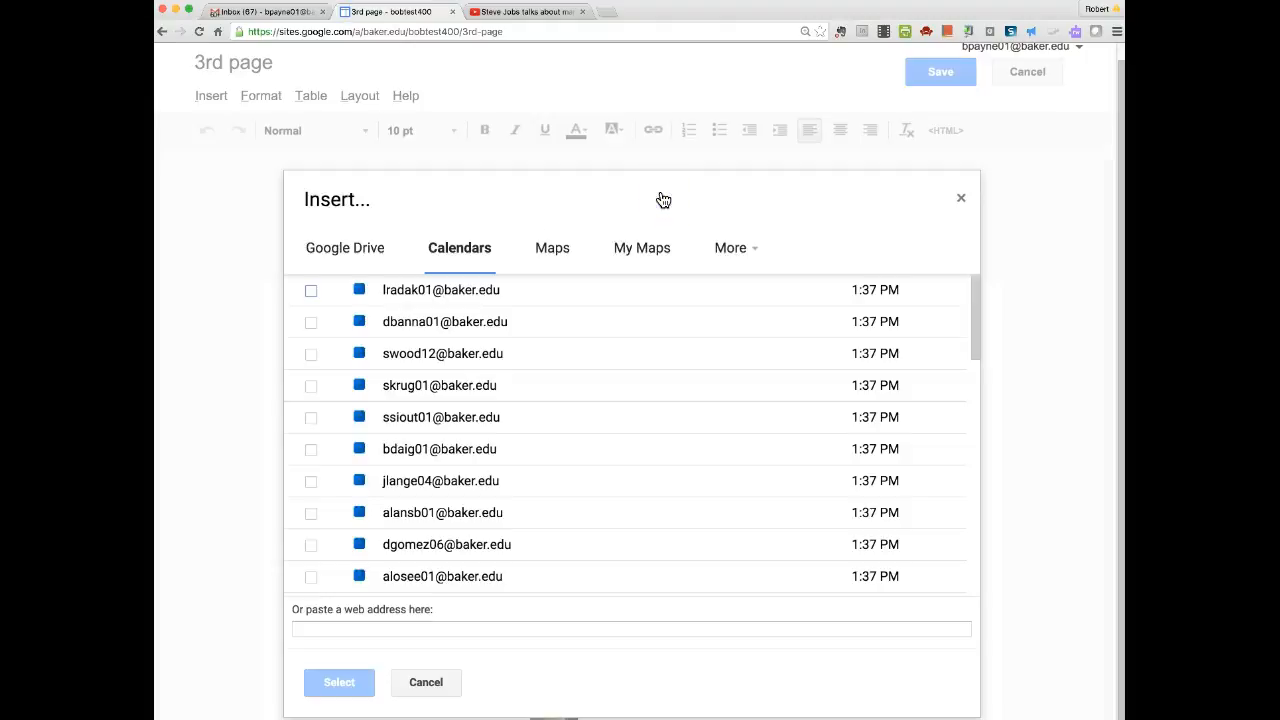
pyautogui.scroll(-6, 455, 488)
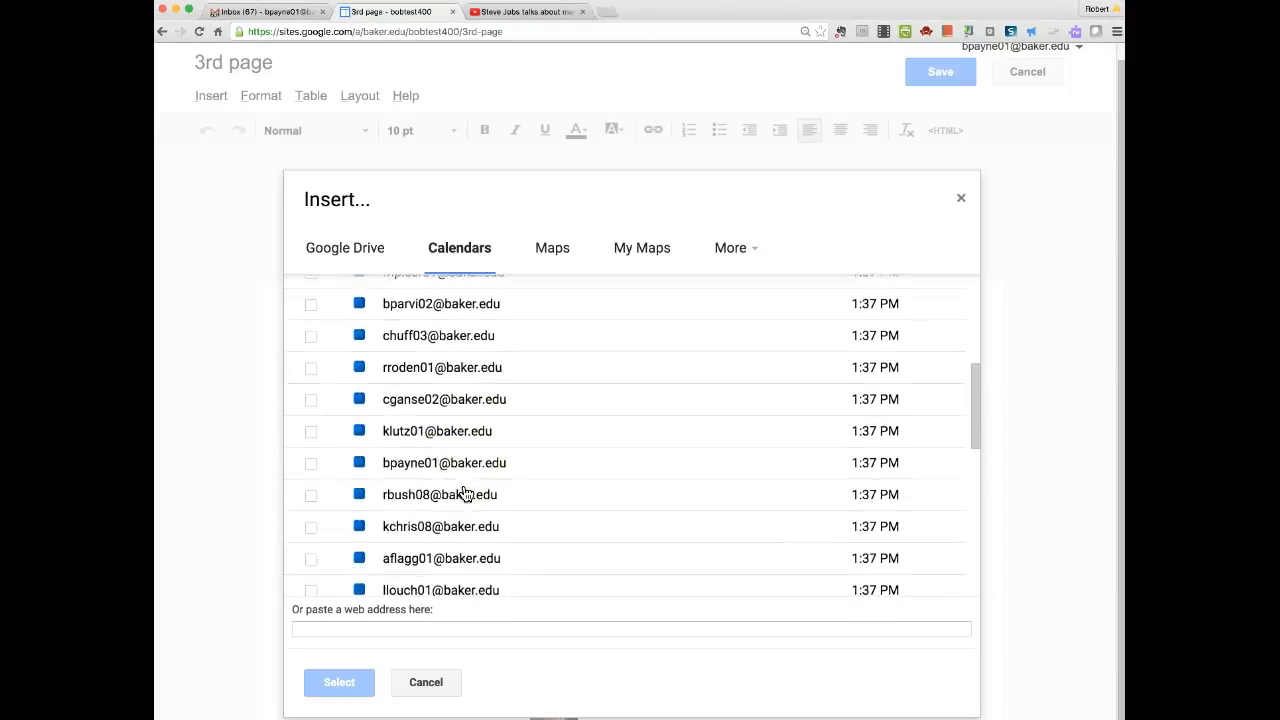
pyautogui.click(311, 470)
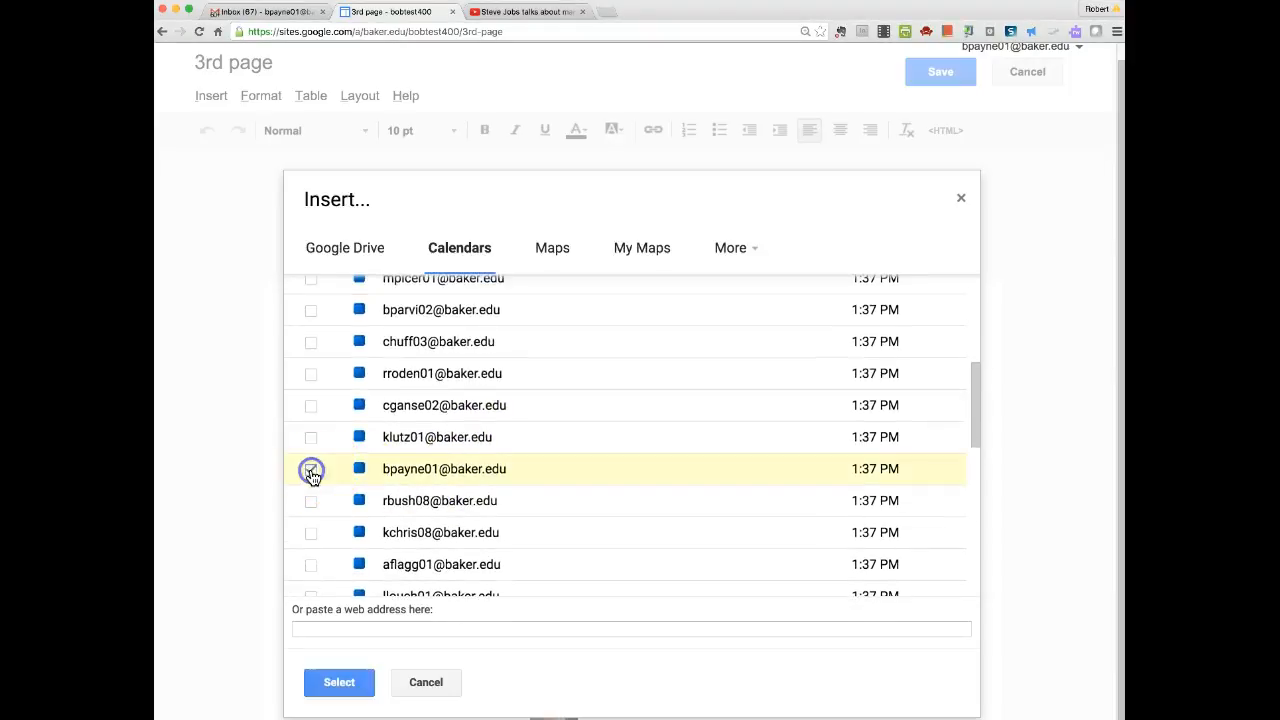
pyautogui.click(339, 682)
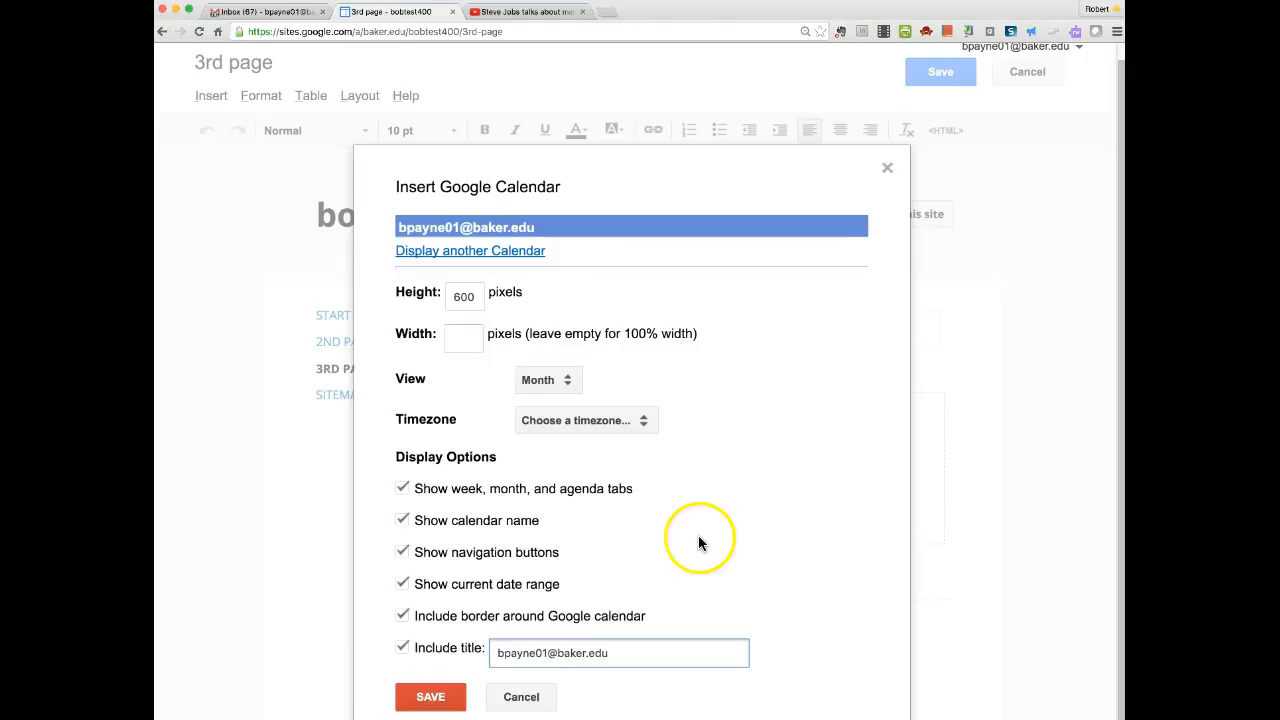
# Size the calendar 300×360 pixels, set Eastern Time - Detroit, and place it on the page.
pyautogui.click(467, 338)
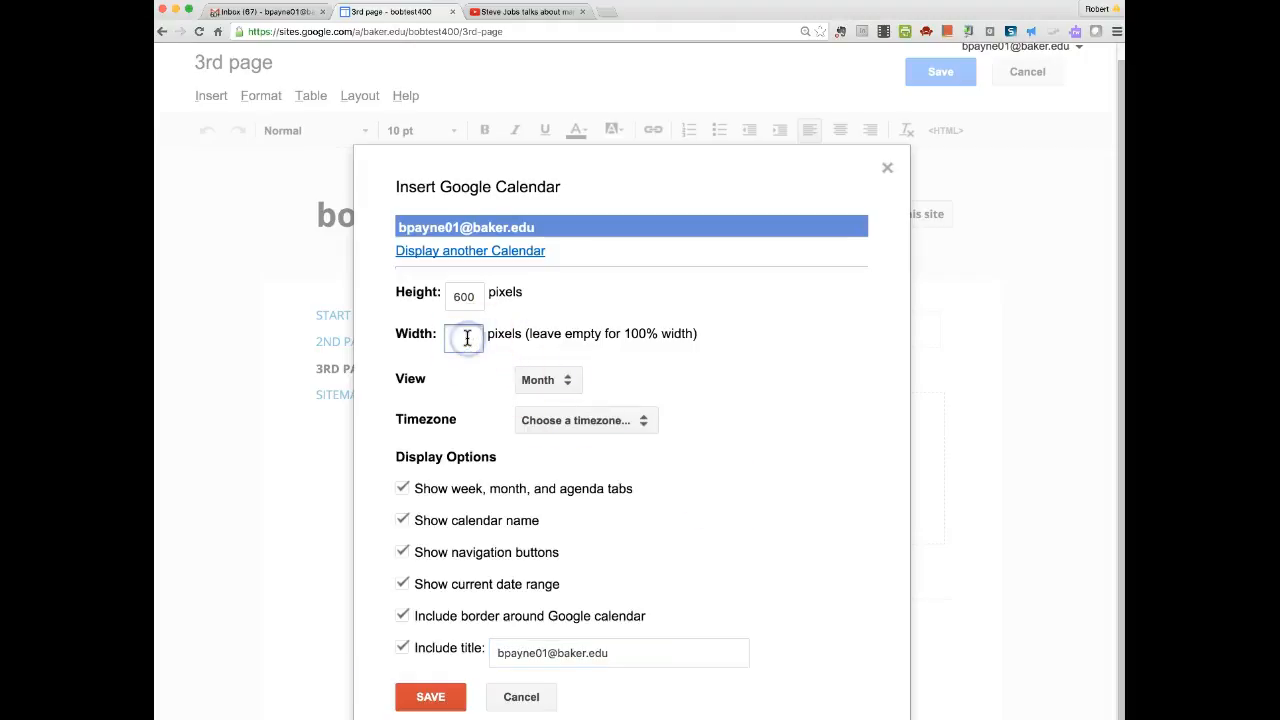
pyautogui.click(462, 297)
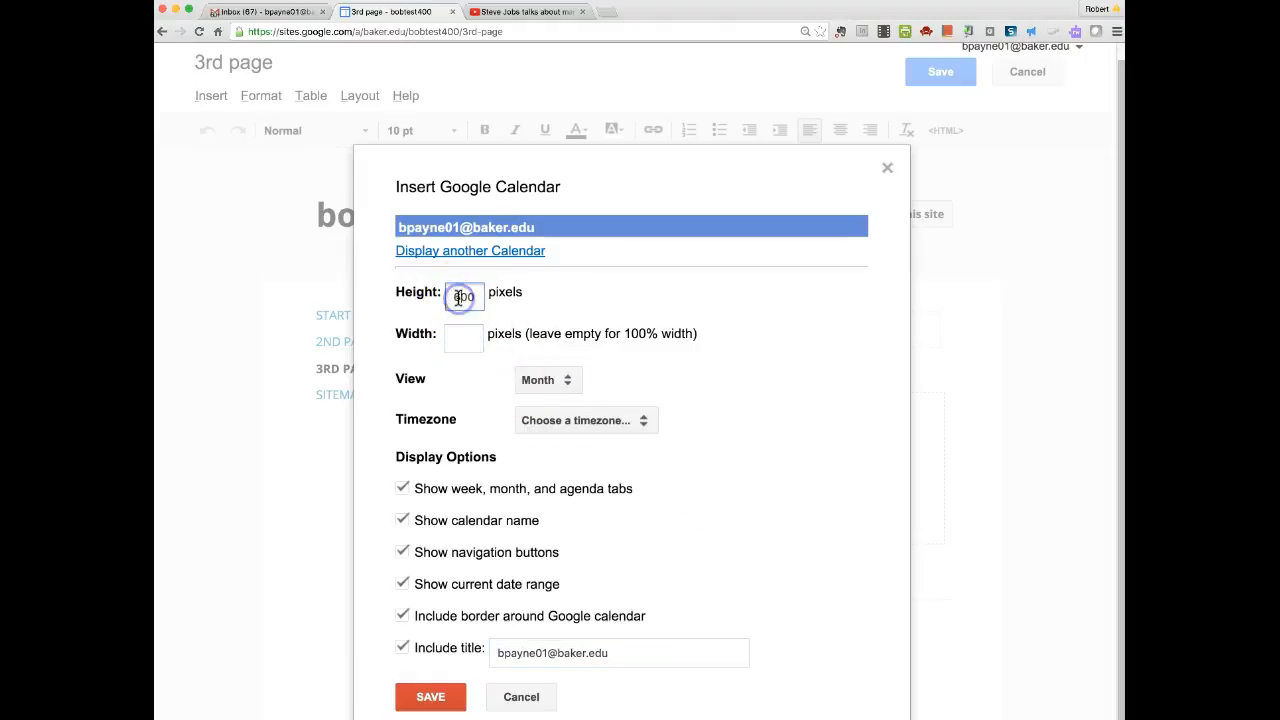
pyautogui.click(456, 335)
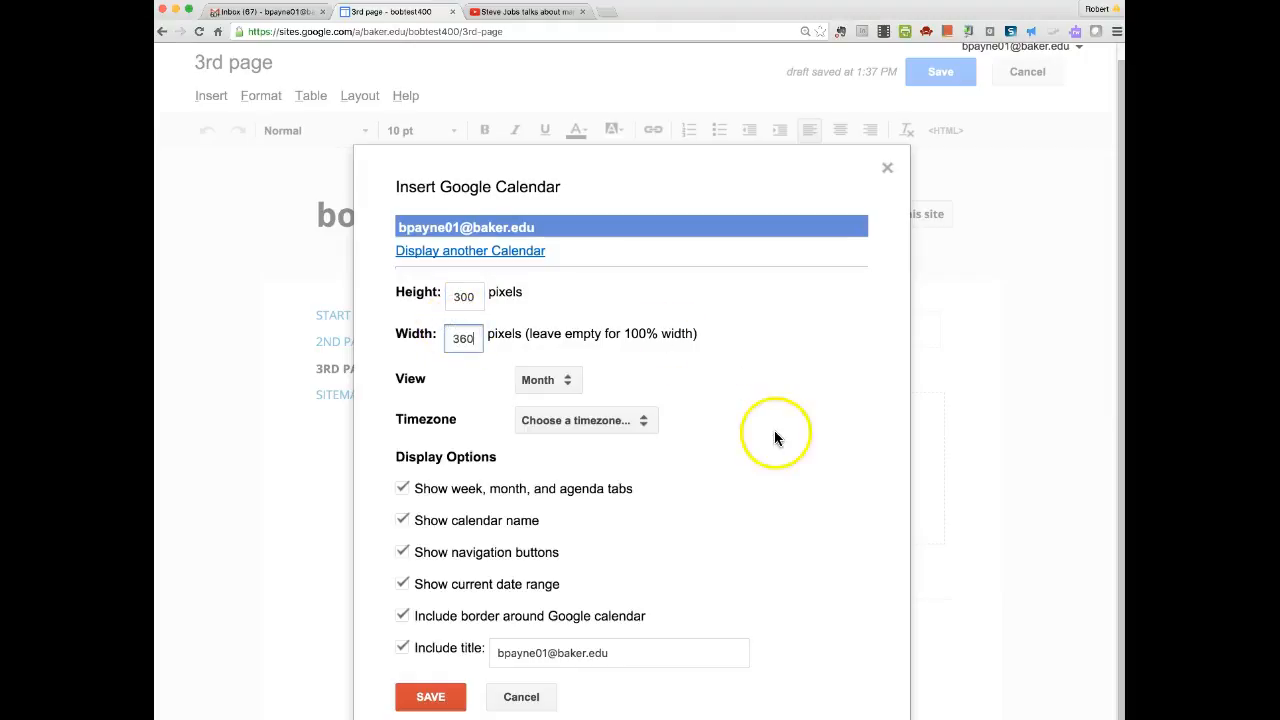
pyautogui.click(643, 428)
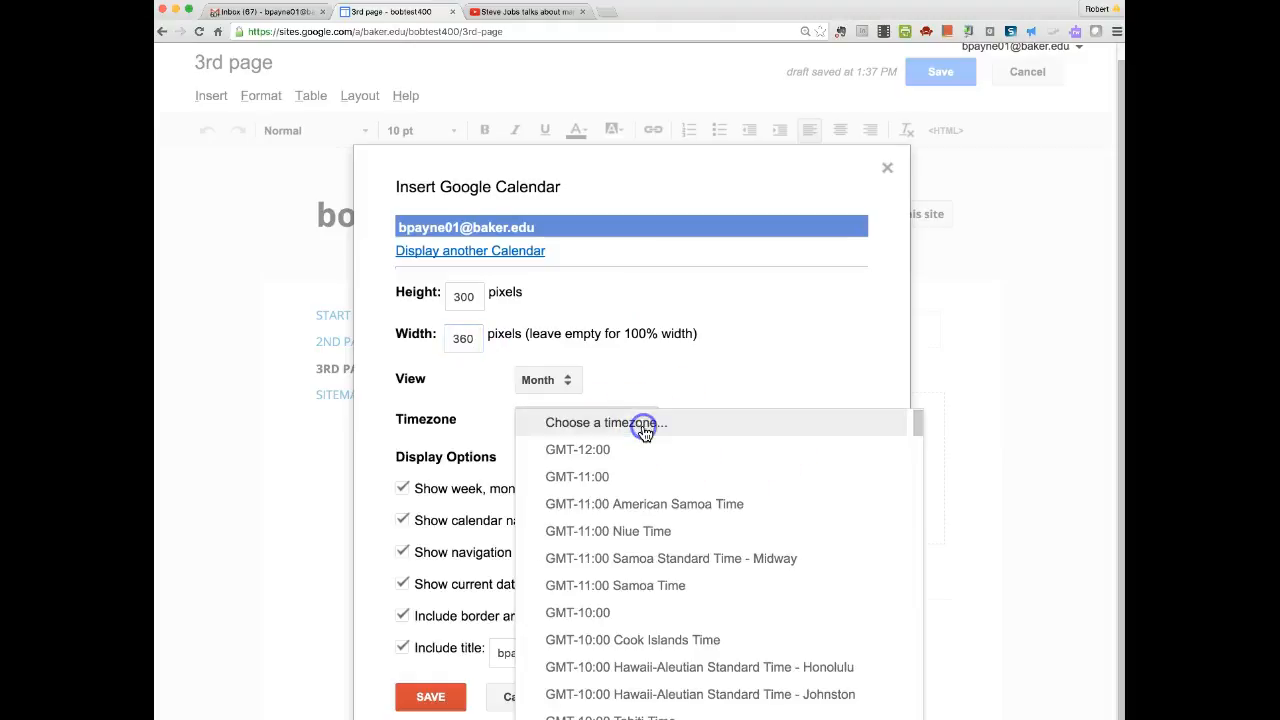
pyautogui.scroll(-1, 688, 614)
pyautogui.scroll(-5, 690, 617)
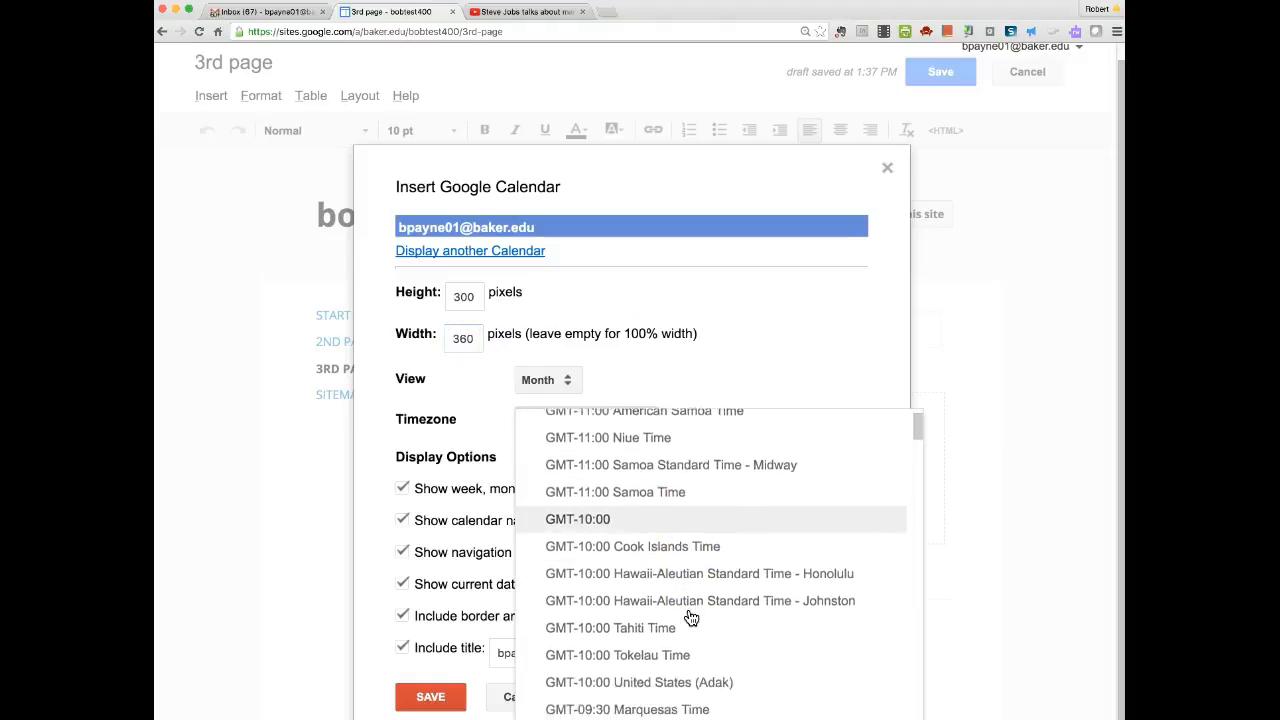
pyautogui.scroll(-10, 690, 617)
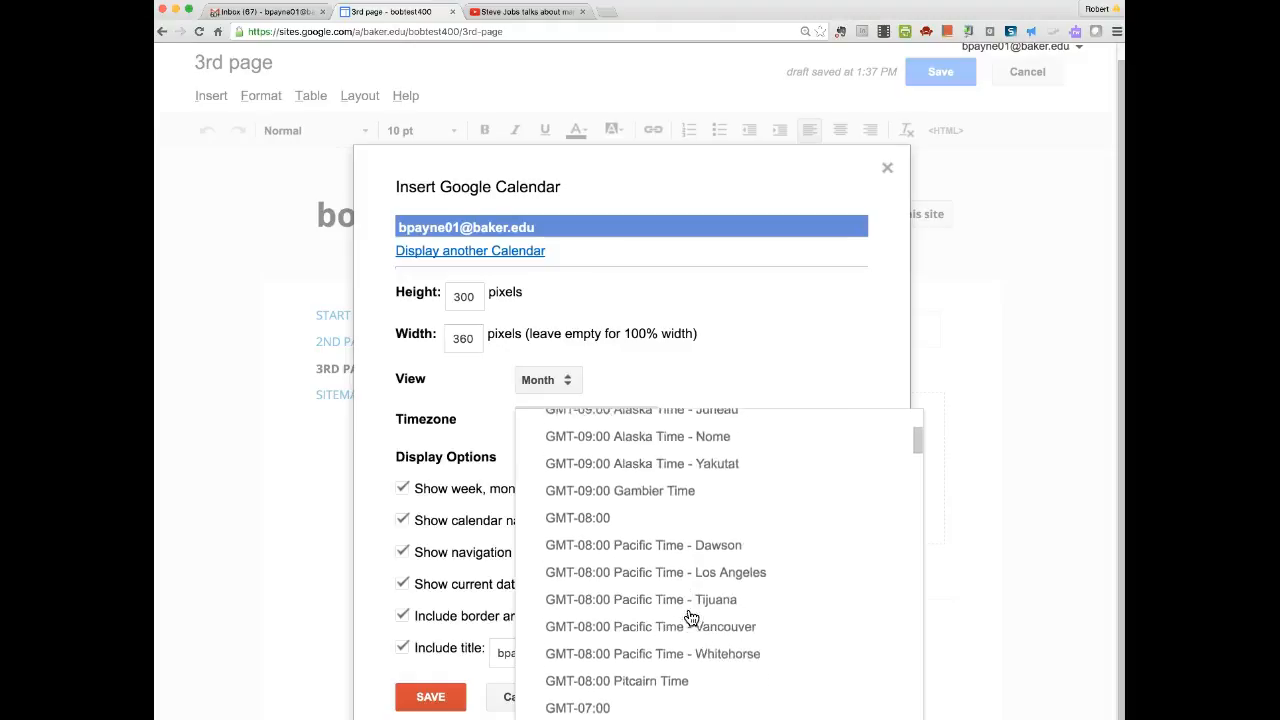
pyautogui.scroll(-10, 690, 617)
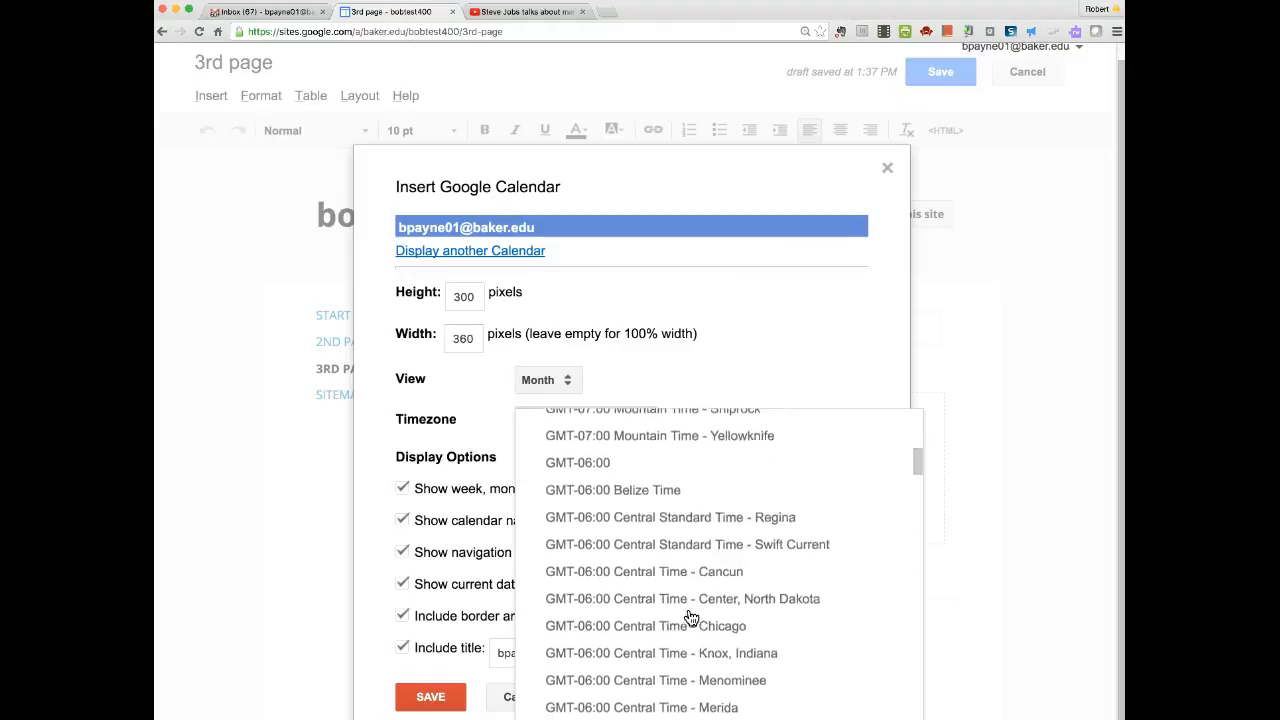
pyautogui.scroll(-4, 690, 617)
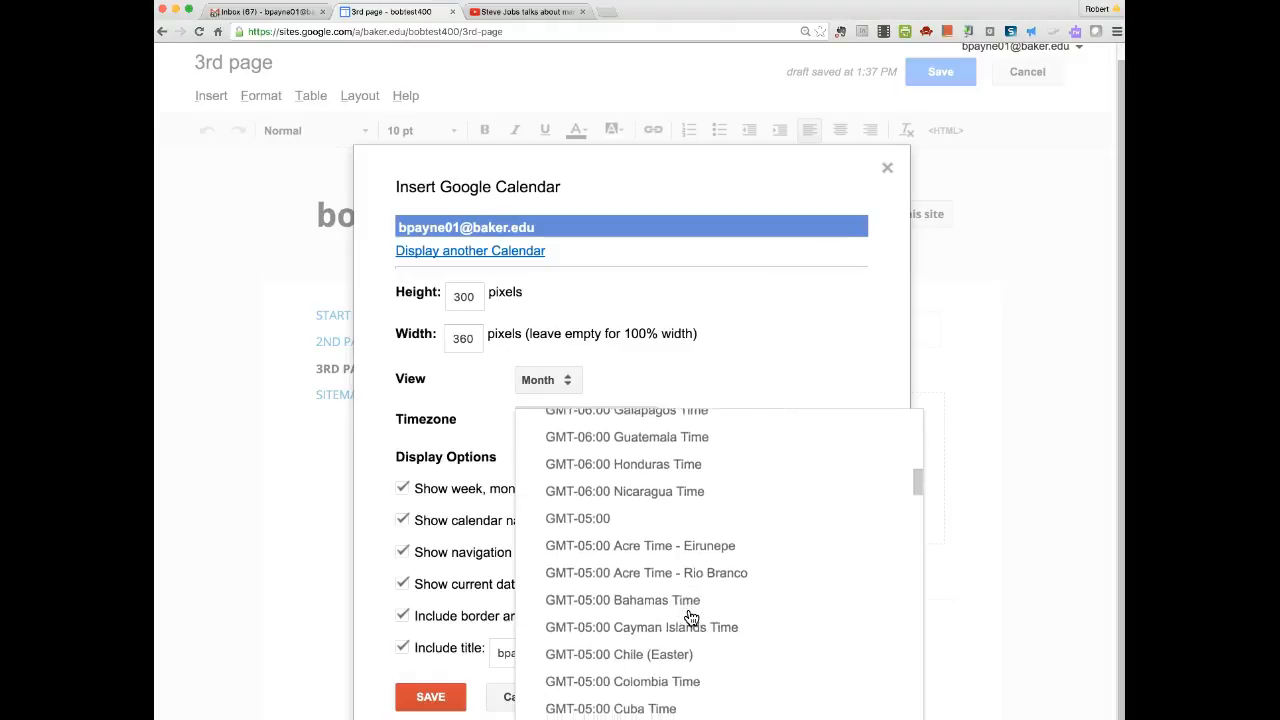
pyautogui.scroll(-1, 690, 617)
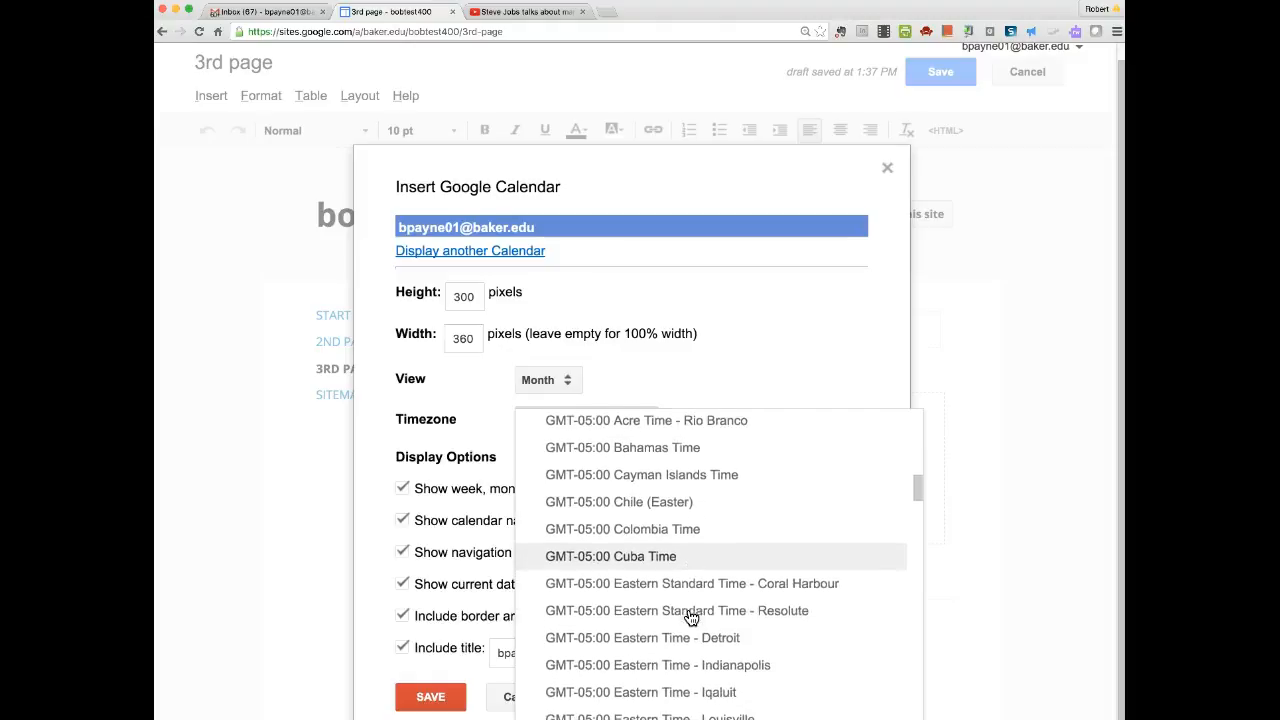
pyautogui.click(651, 638)
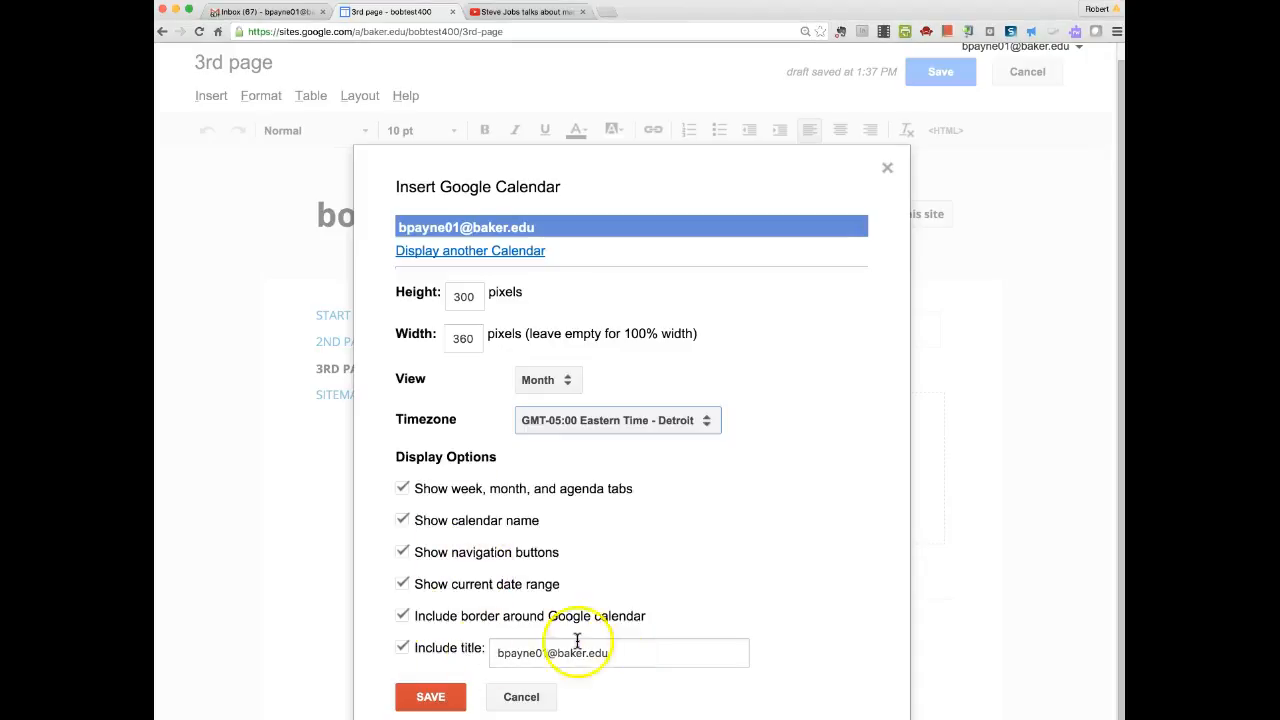
pyautogui.click(430, 697)
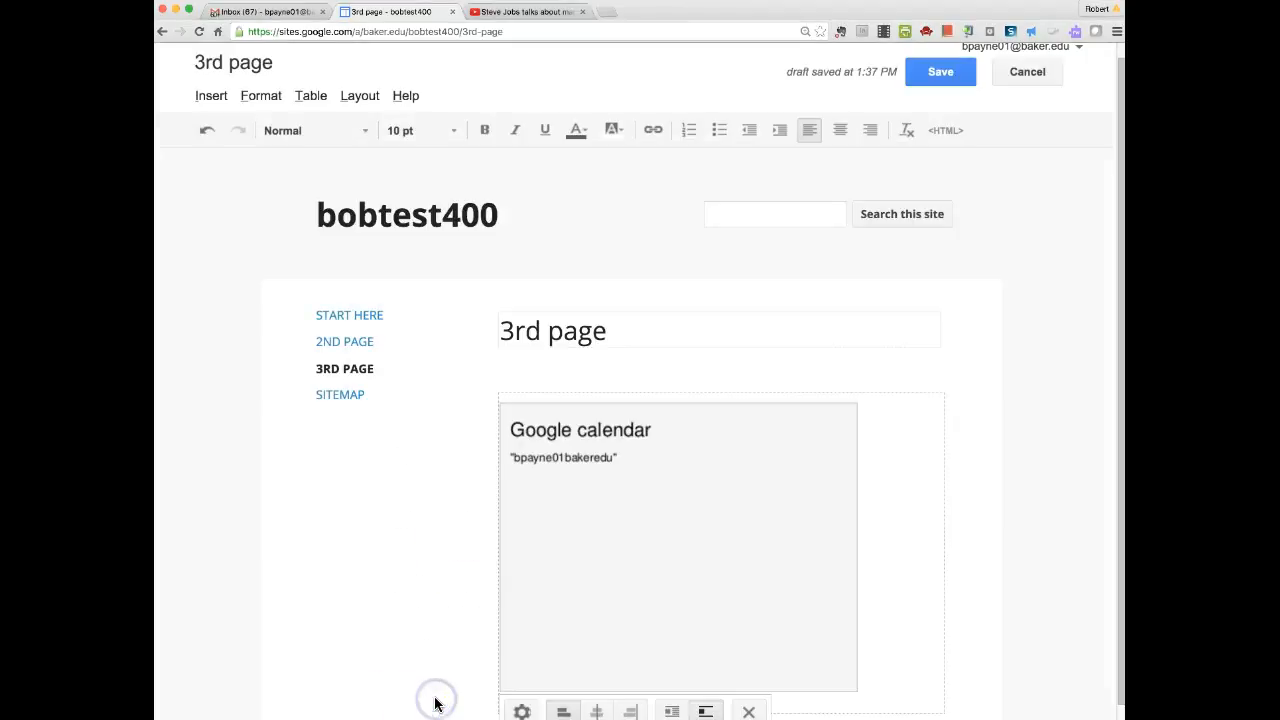
# Save the 3rd page, then toggle the embedded calendar to Week and back to Month view.
pyautogui.click(948, 74)
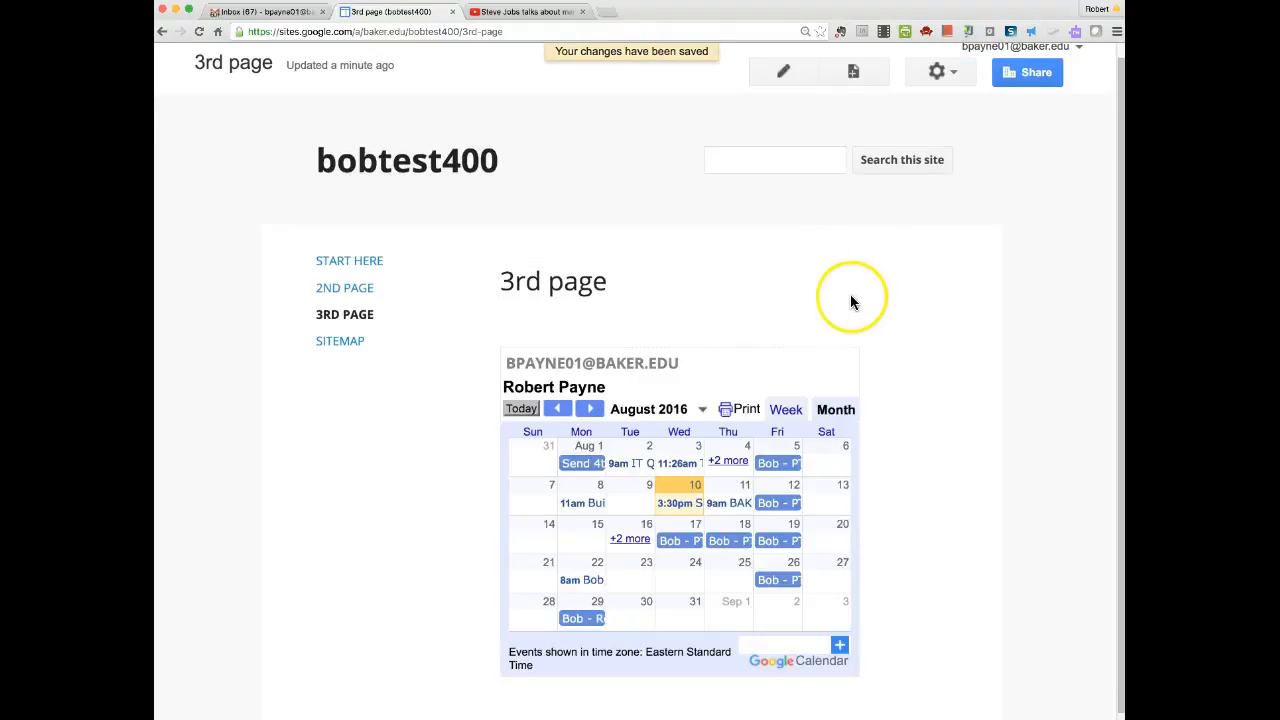
pyautogui.scroll(-2, 850, 294)
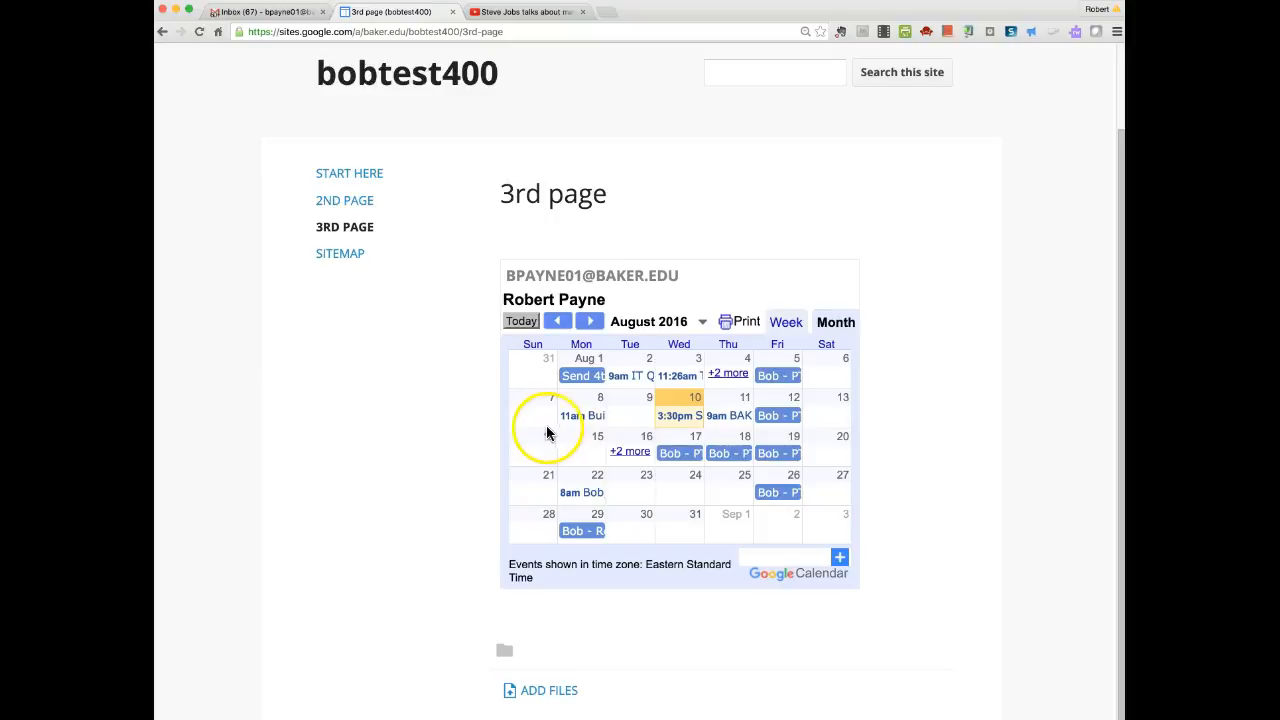
pyautogui.click(791, 322)
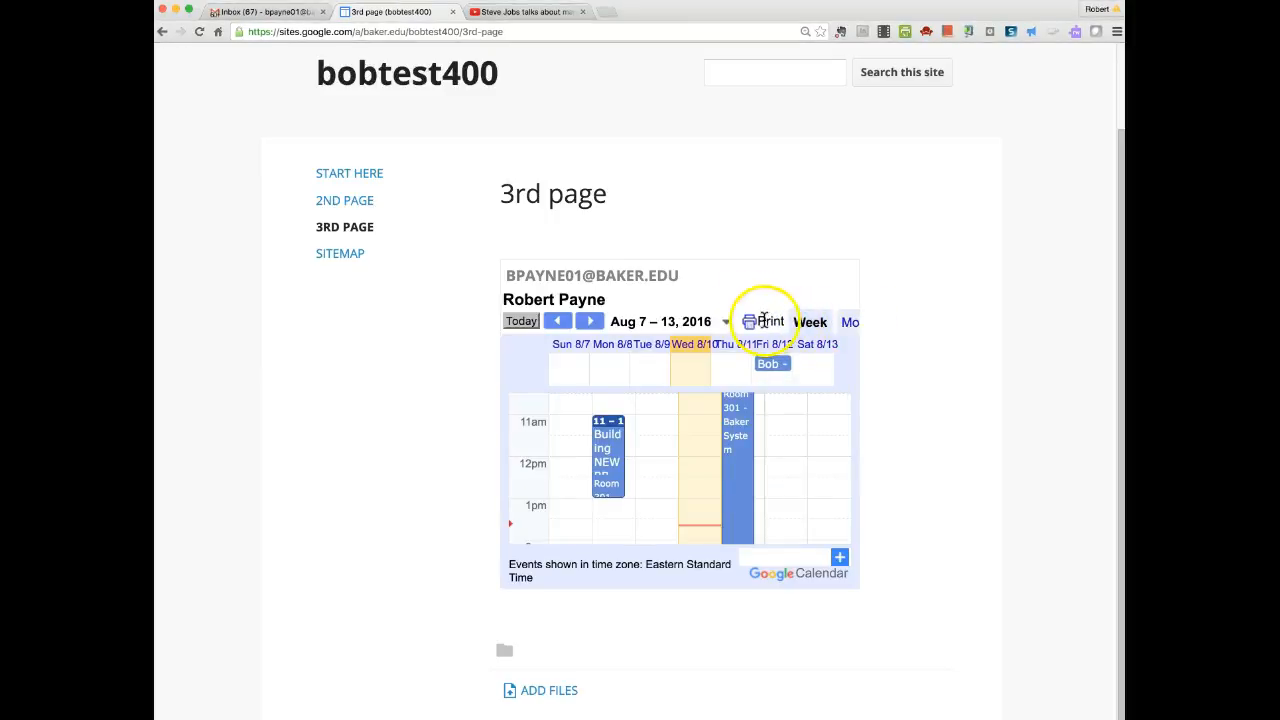
pyautogui.click(849, 324)
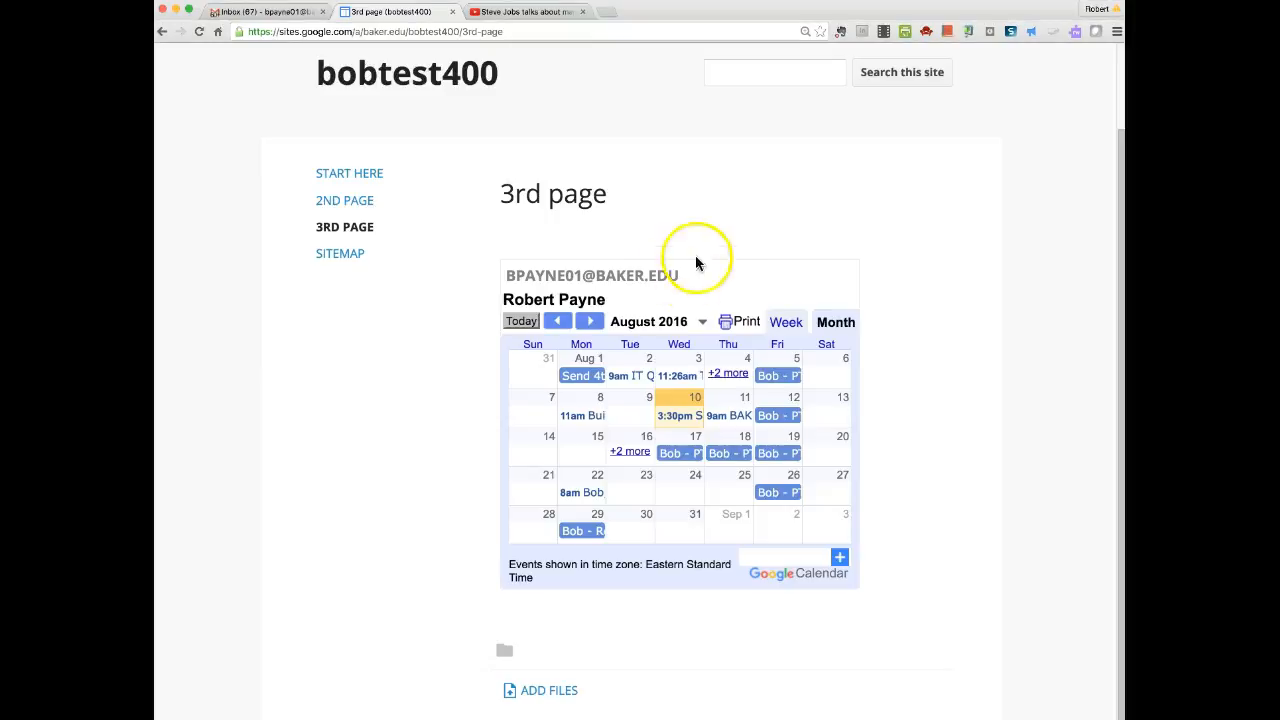
pyautogui.scroll(2, 907, 254)
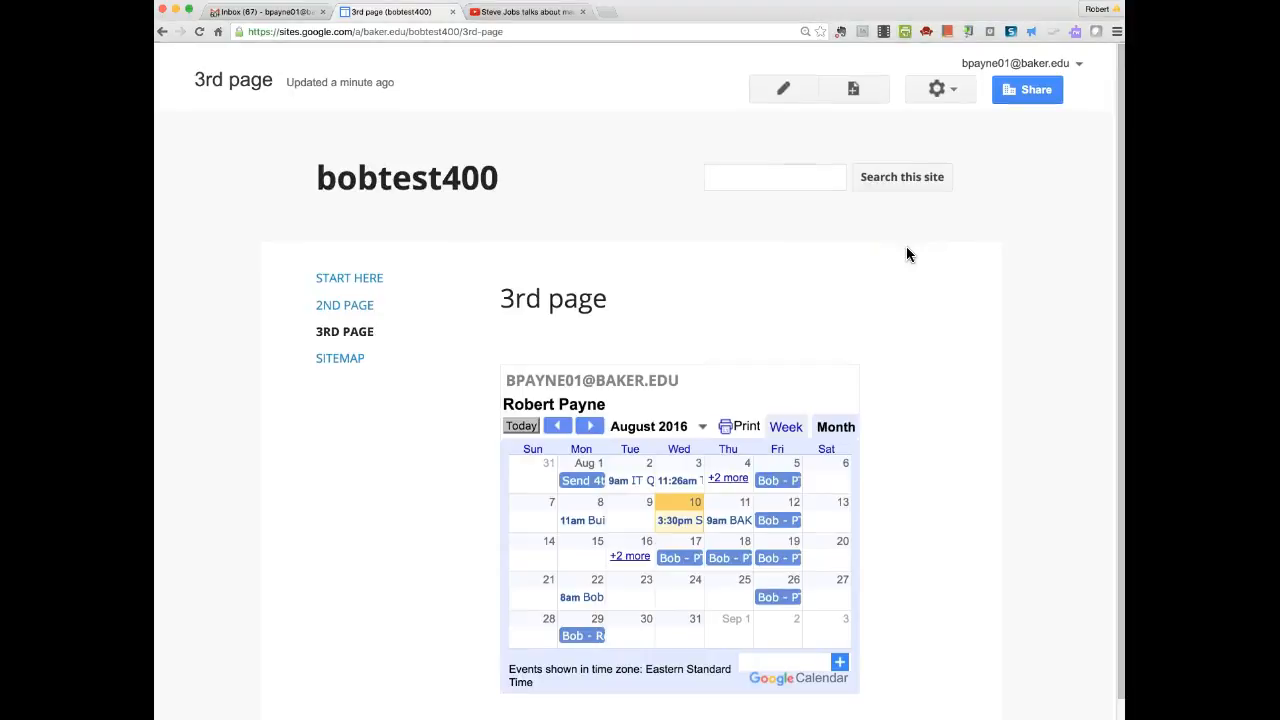
# Open bobtest400's Sharing and Permissions settings.
pyautogui.click(1030, 92)
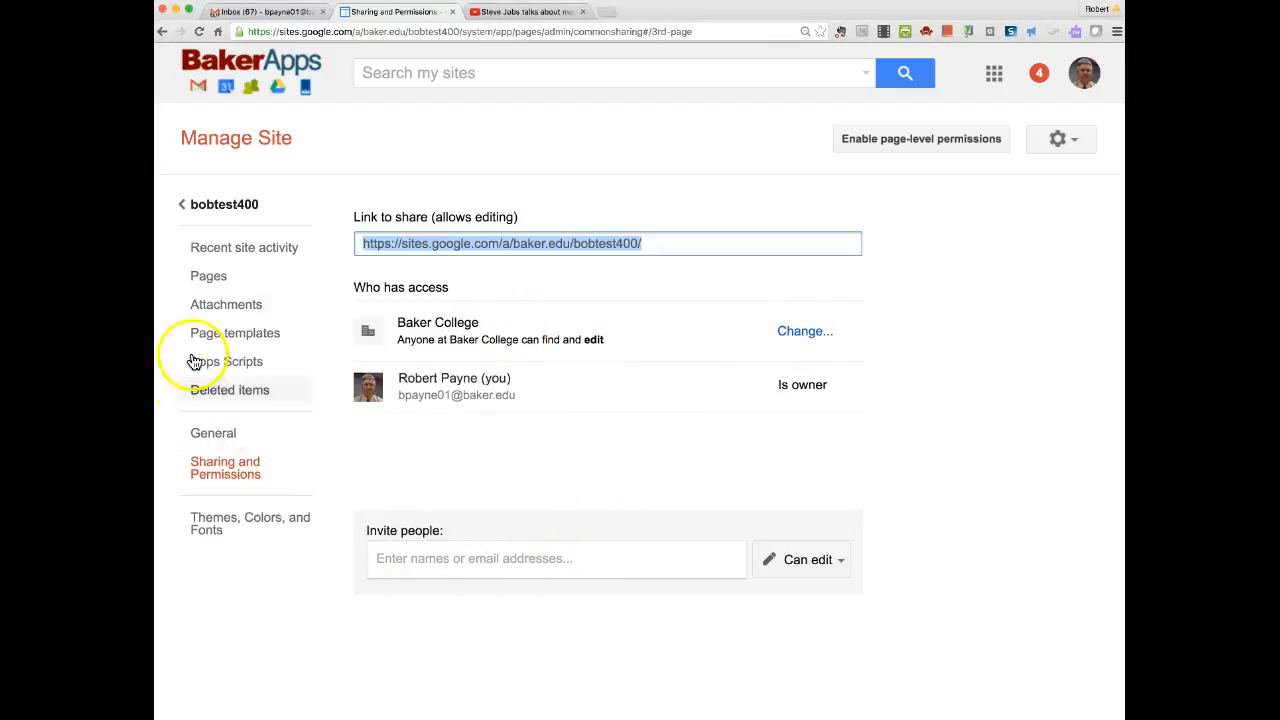
# In Themes, Colors, and Fonts, reset the page background image to the theme default.
pyautogui.click(225, 523)
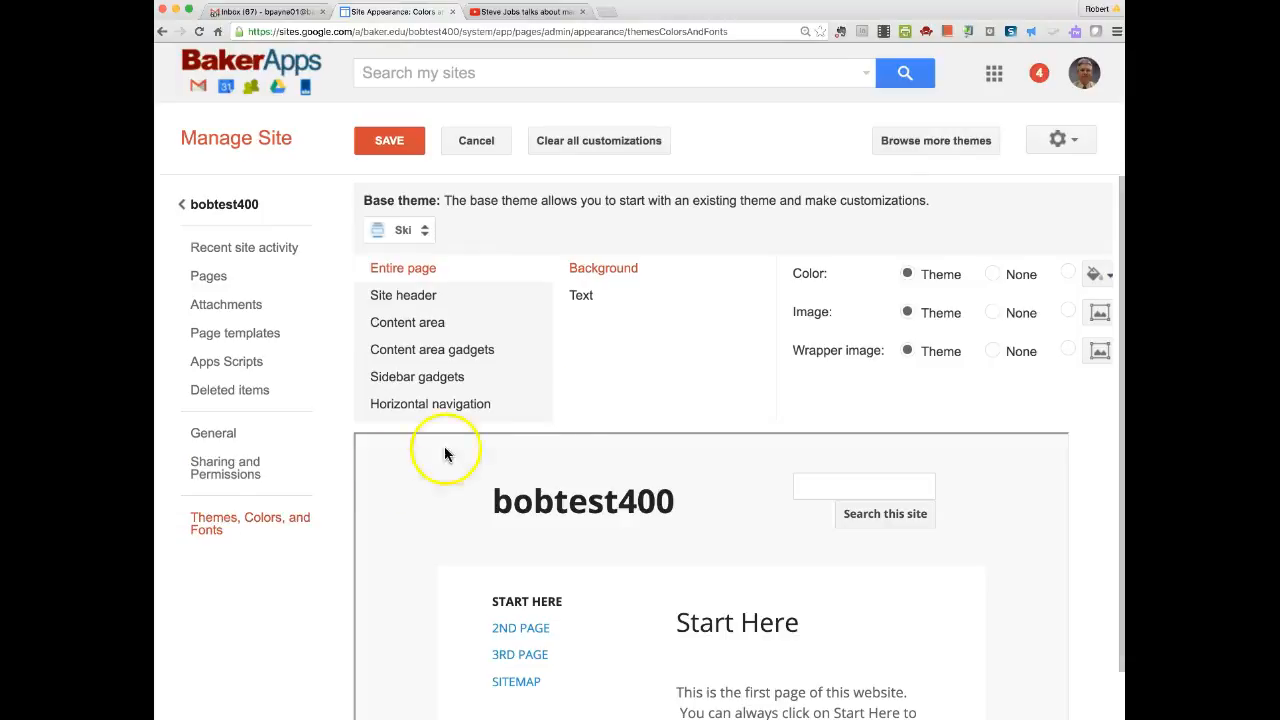
pyautogui.click(1101, 314)
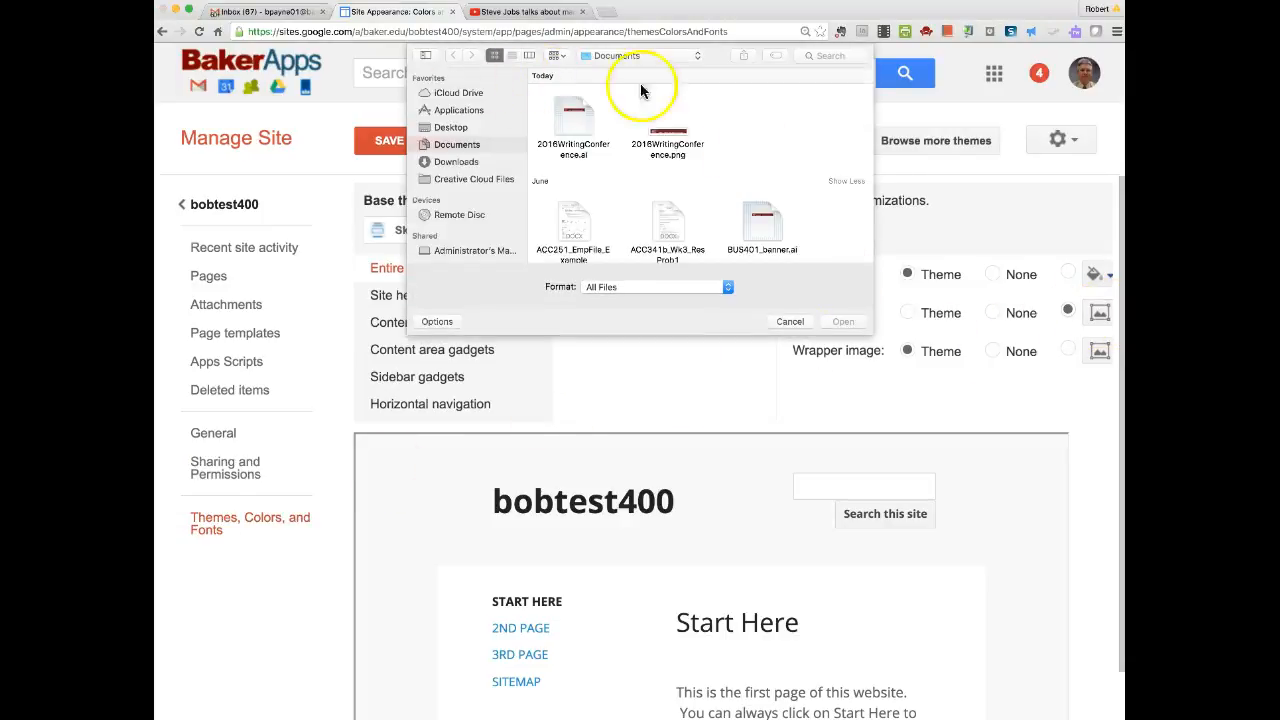
pyautogui.click(790, 321)
pyautogui.click(1068, 311)
pyautogui.click(910, 316)
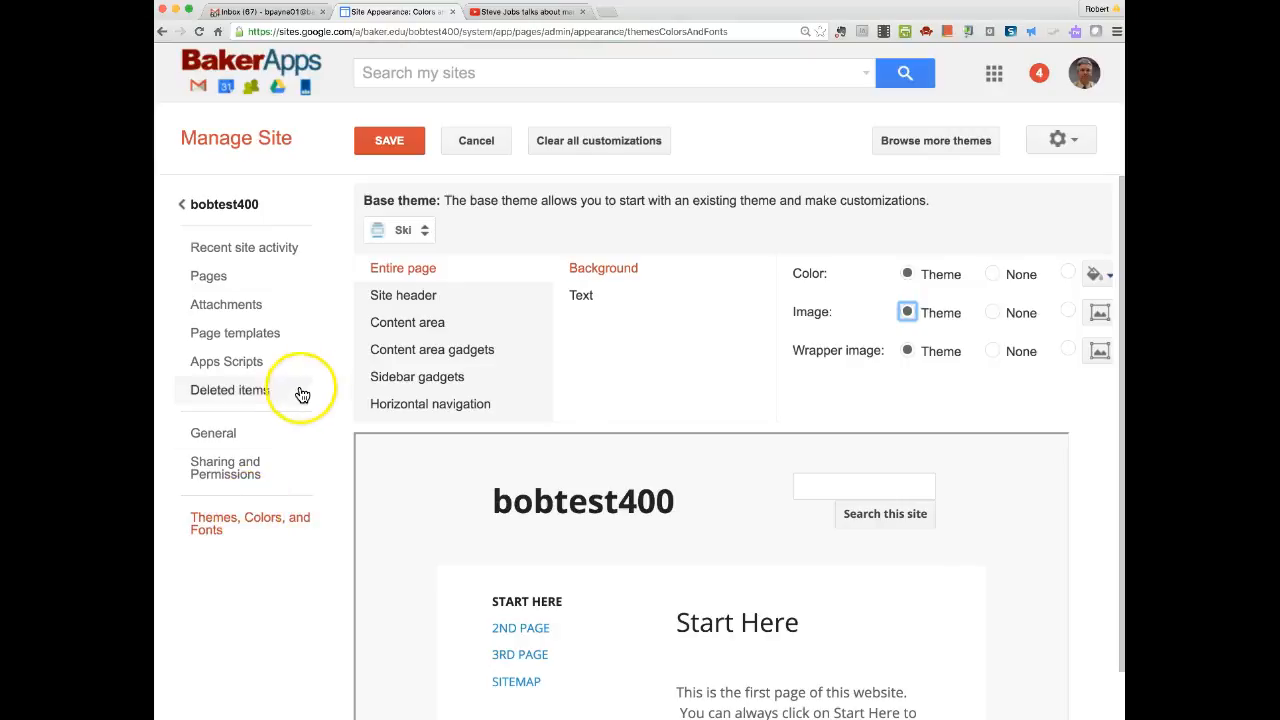
# Save the appearance settings with the Ski base theme.
pyautogui.click(328, 407)
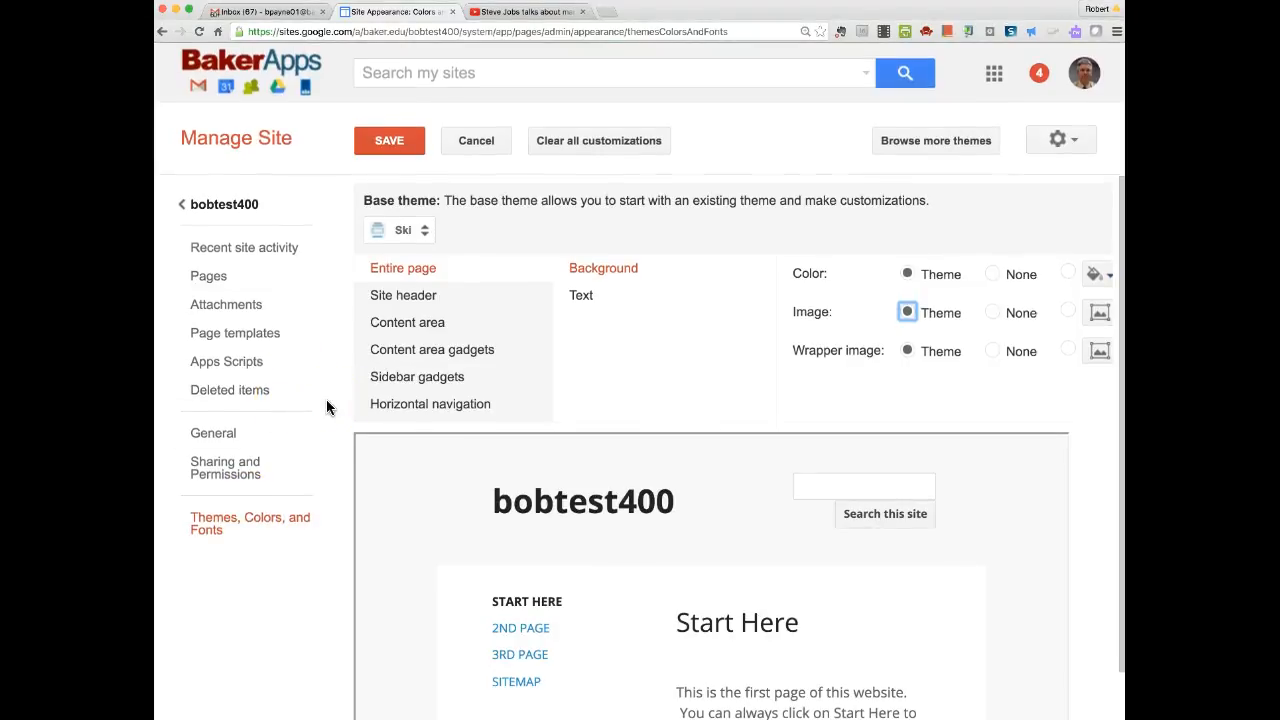
pyautogui.scroll(-1, 329, 405)
pyautogui.click(380, 376)
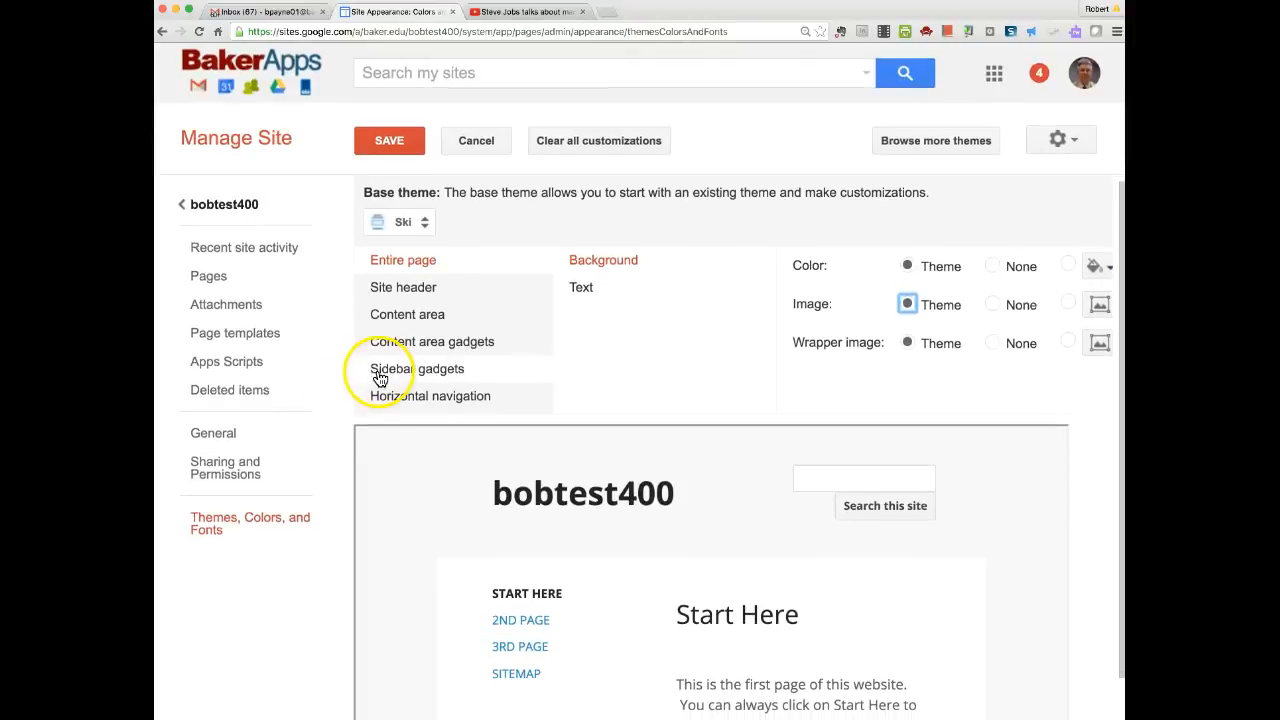
pyautogui.click(1074, 142)
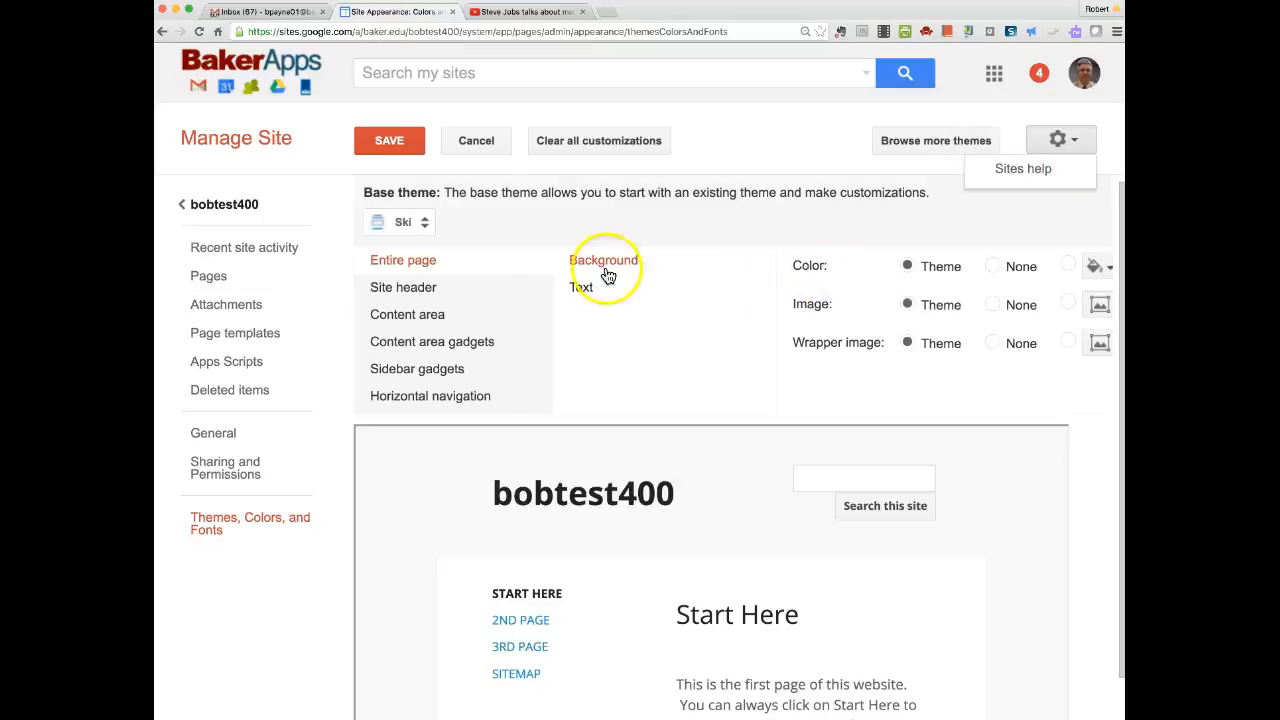
pyautogui.click(392, 142)
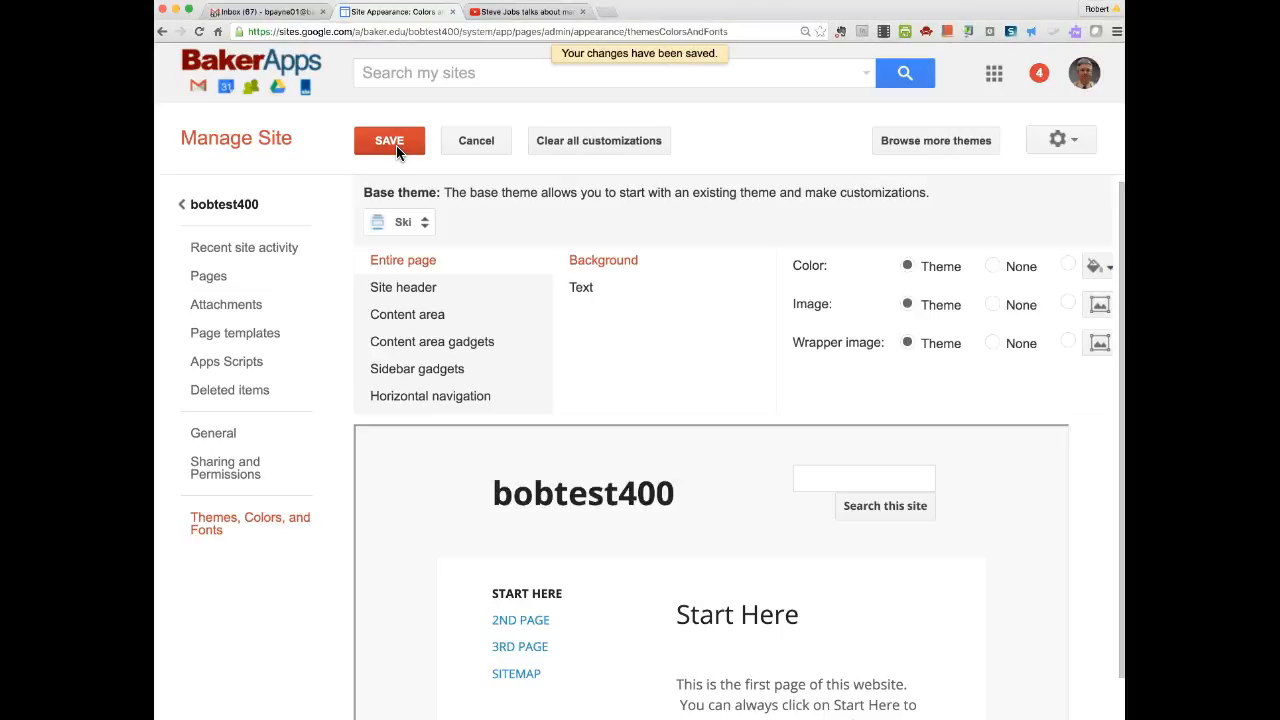
pyautogui.click(395, 145)
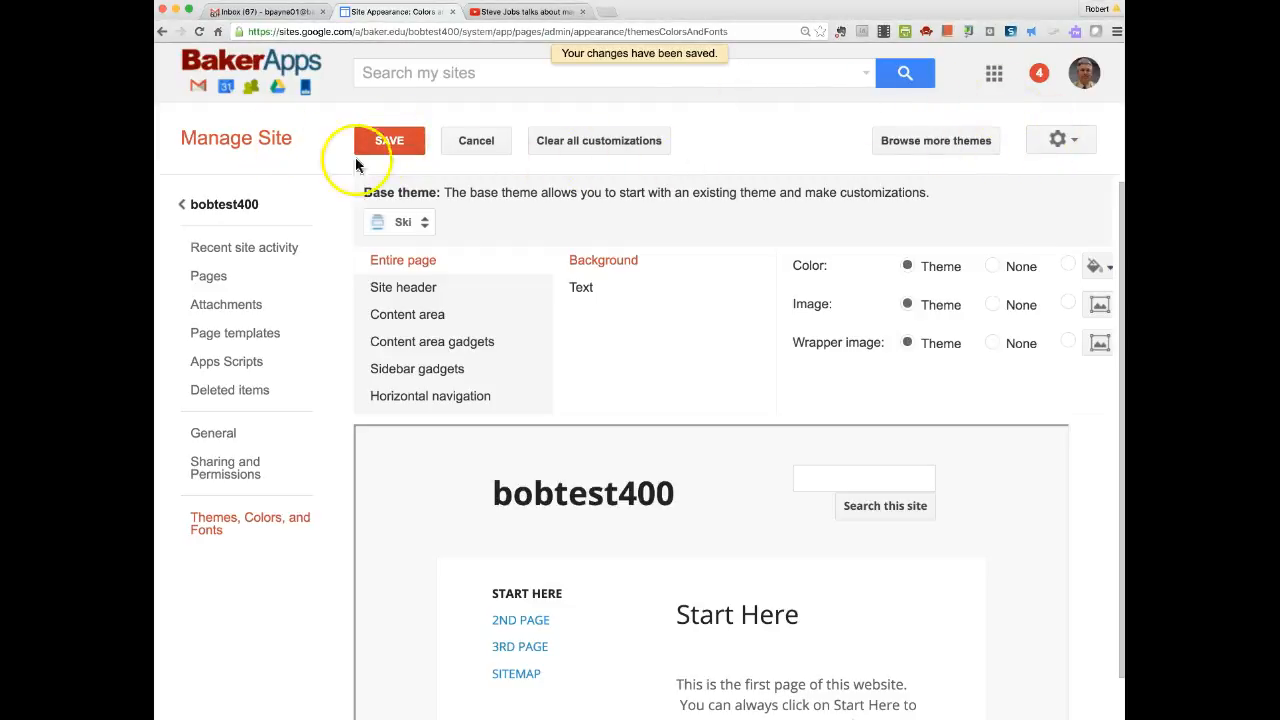
# Reopen bobtest400's Start Here page in a new tab via Gmail's Google apps launcher.
pyautogui.click(213, 206)
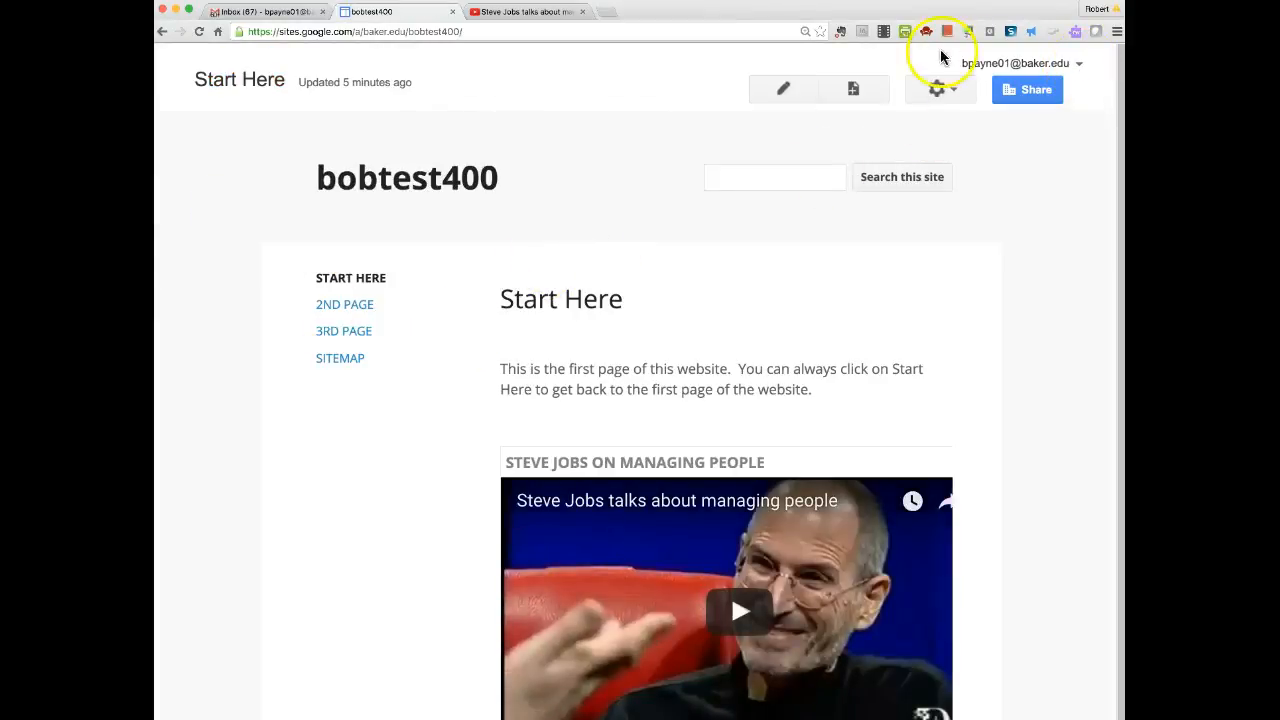
pyautogui.click(614, 13)
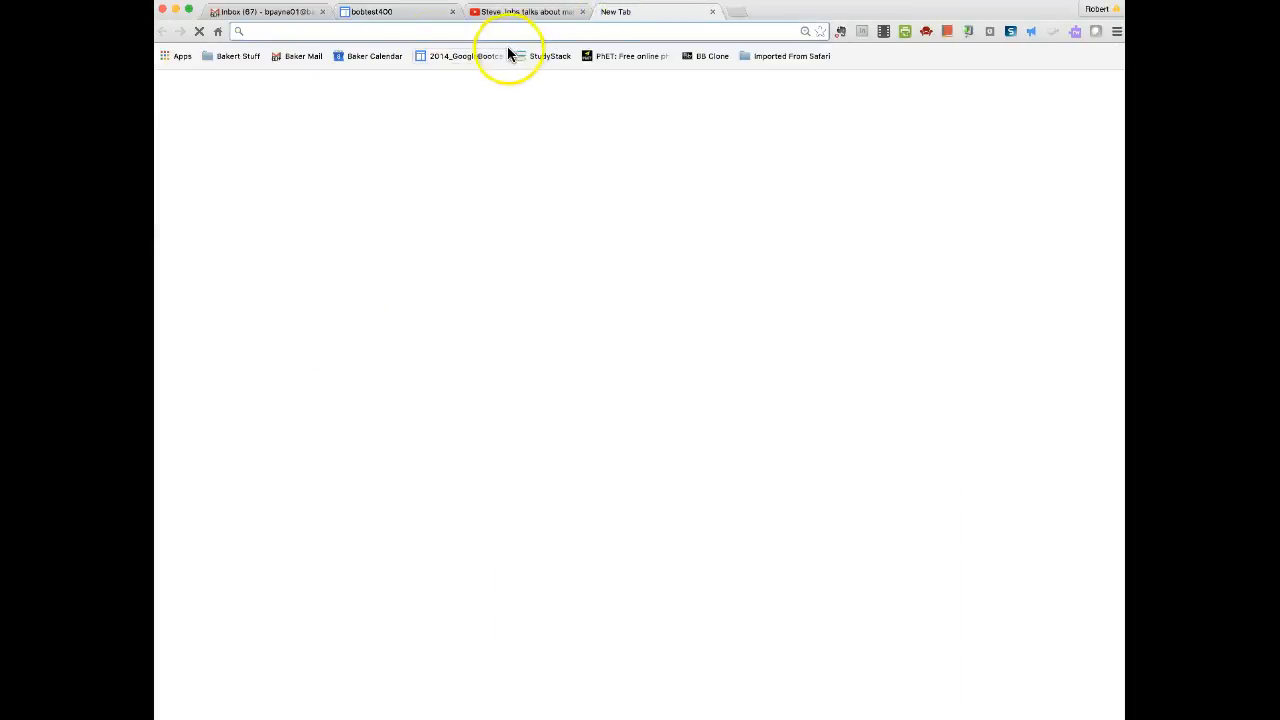
pyautogui.click(268, 12)
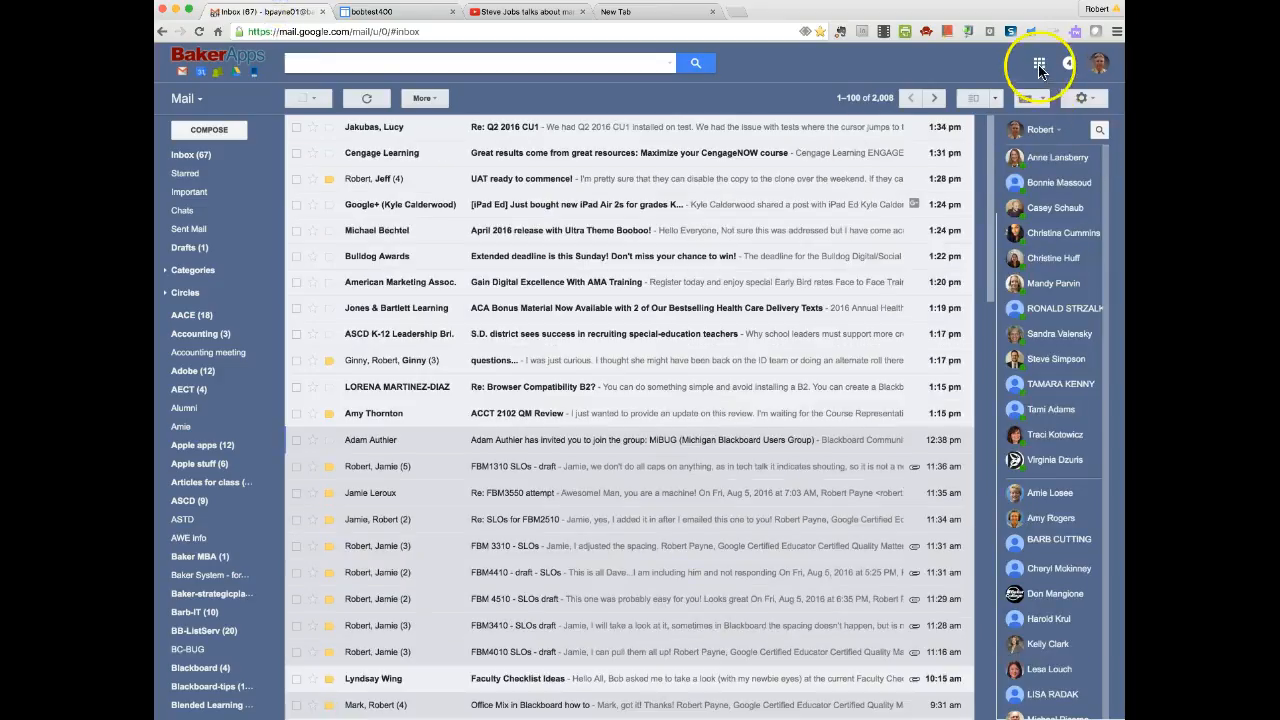
pyautogui.click(1039, 66)
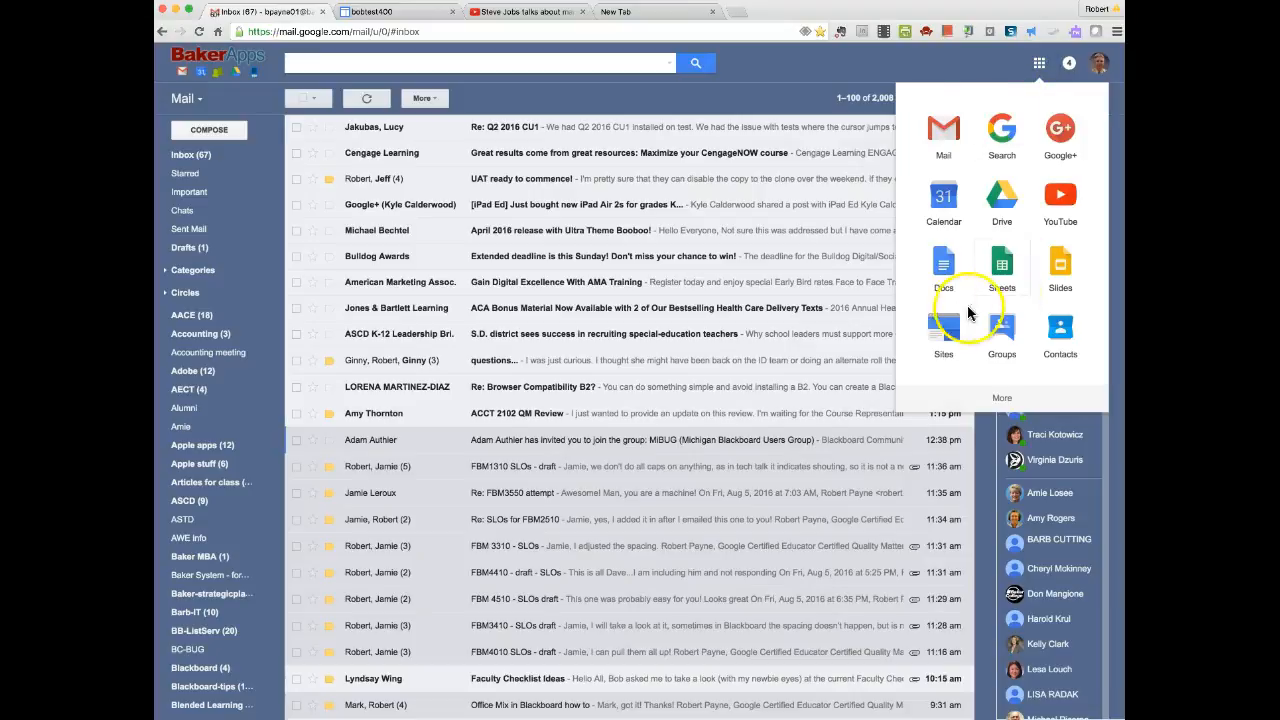
pyautogui.click(945, 330)
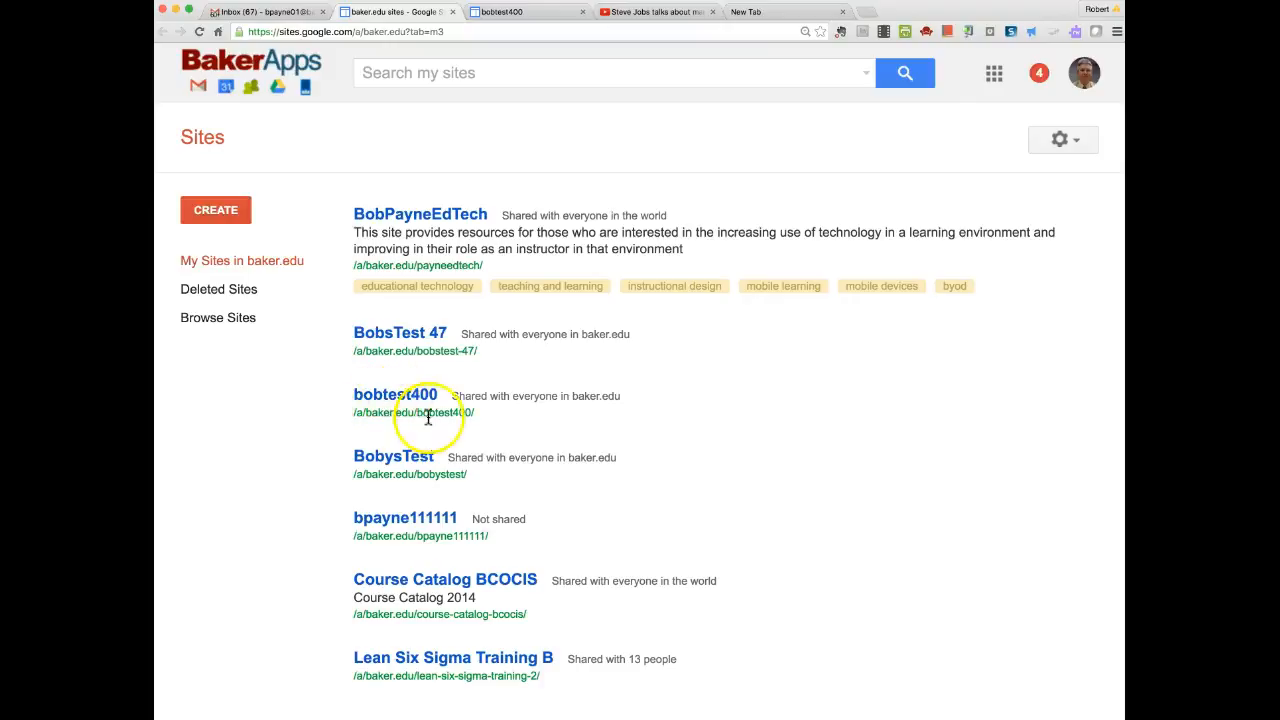
pyautogui.click(372, 394)
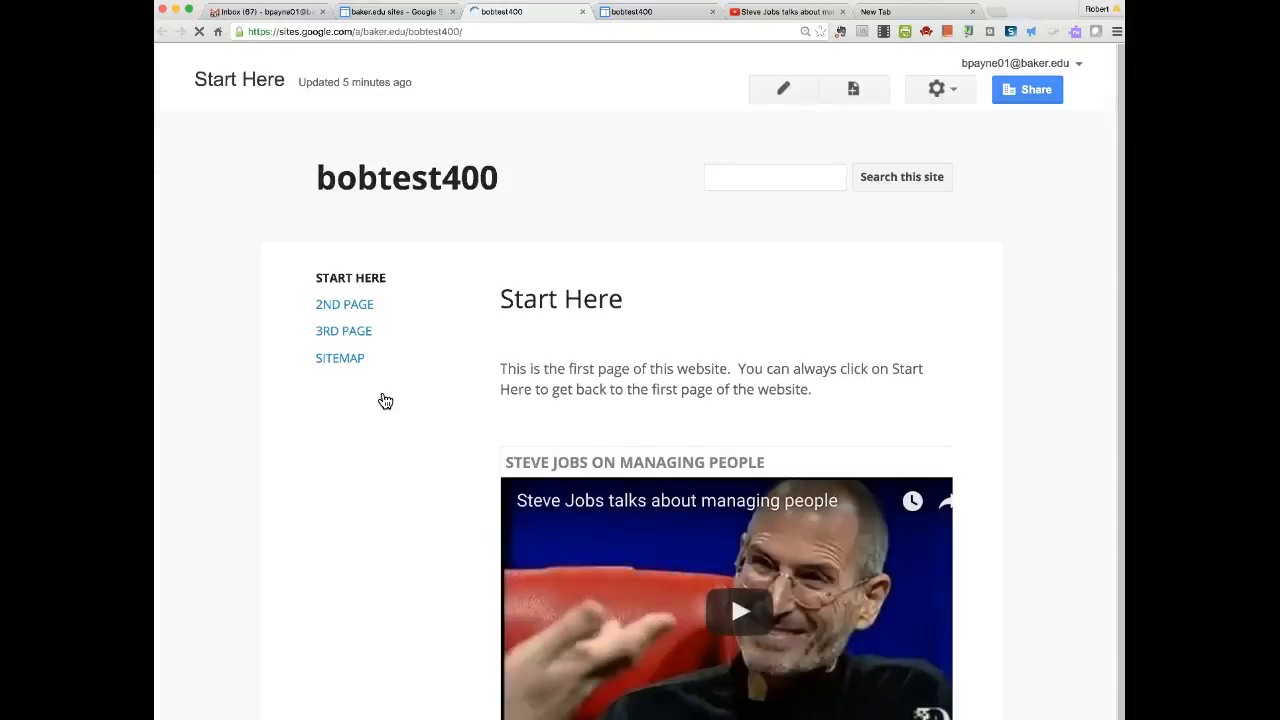
pyautogui.scroll(-1, 385, 401)
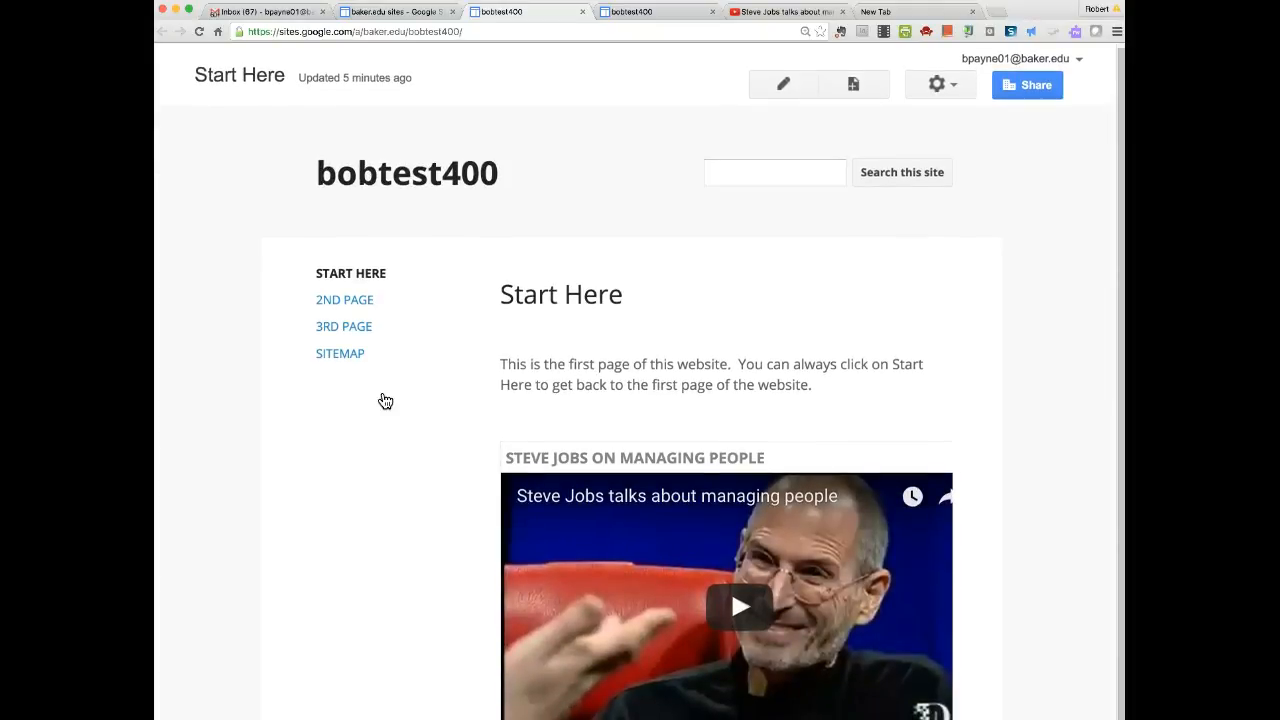